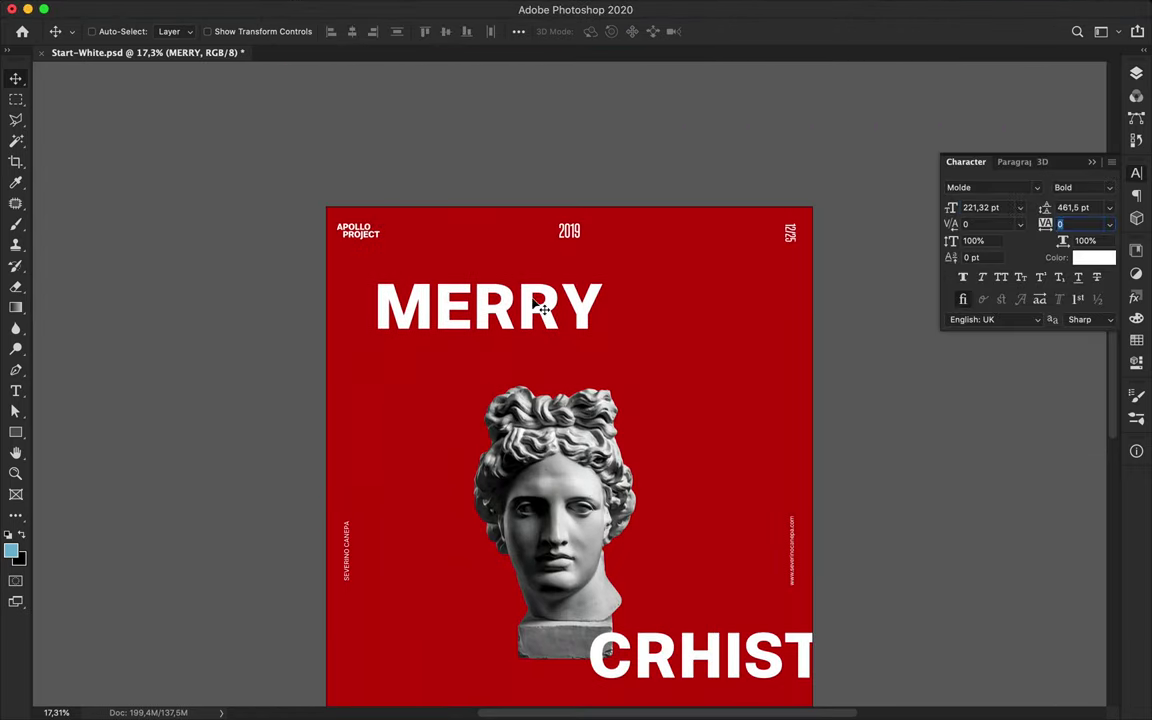
- Try a tracking value of 200 on the word MERRY
double_click(477, 313)
click(1077, 223)
text(200)
key(Return)
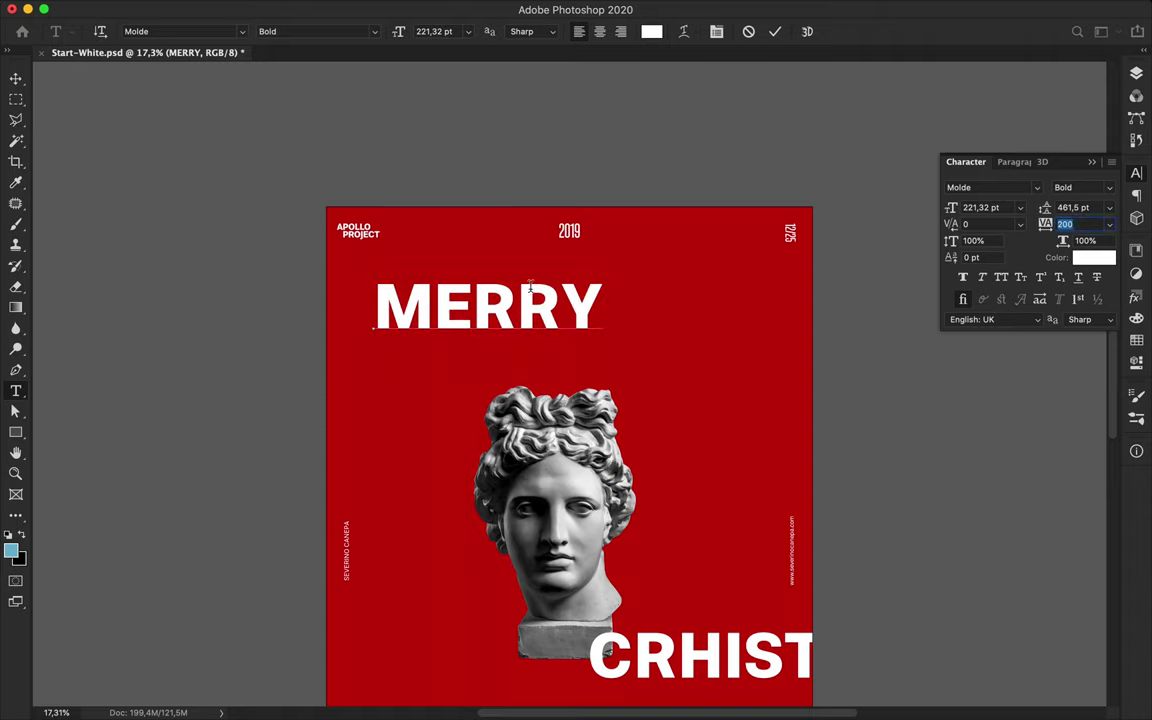
text(200)
key(Return)
- Try kerning values of 200, 400, 800 and 900 between letters of MERRY
click(530, 307)
click(1000, 224)
text(200)
key(Return)
text(400)
key(Return)
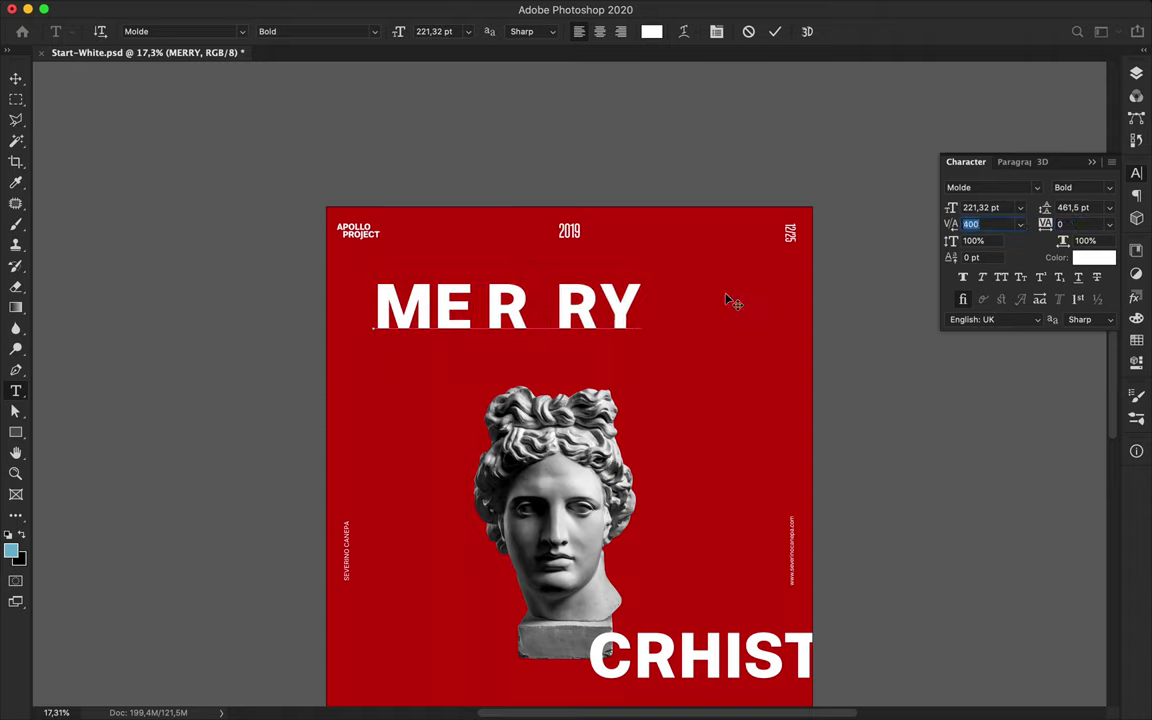
text(800)
key(Return)
text(900)
key(Return)
- Try a kerning of 800 between the E and R of MERRY and undo the spacing edit
click(480, 309)
click(994, 225)
text(800)
key(Return)
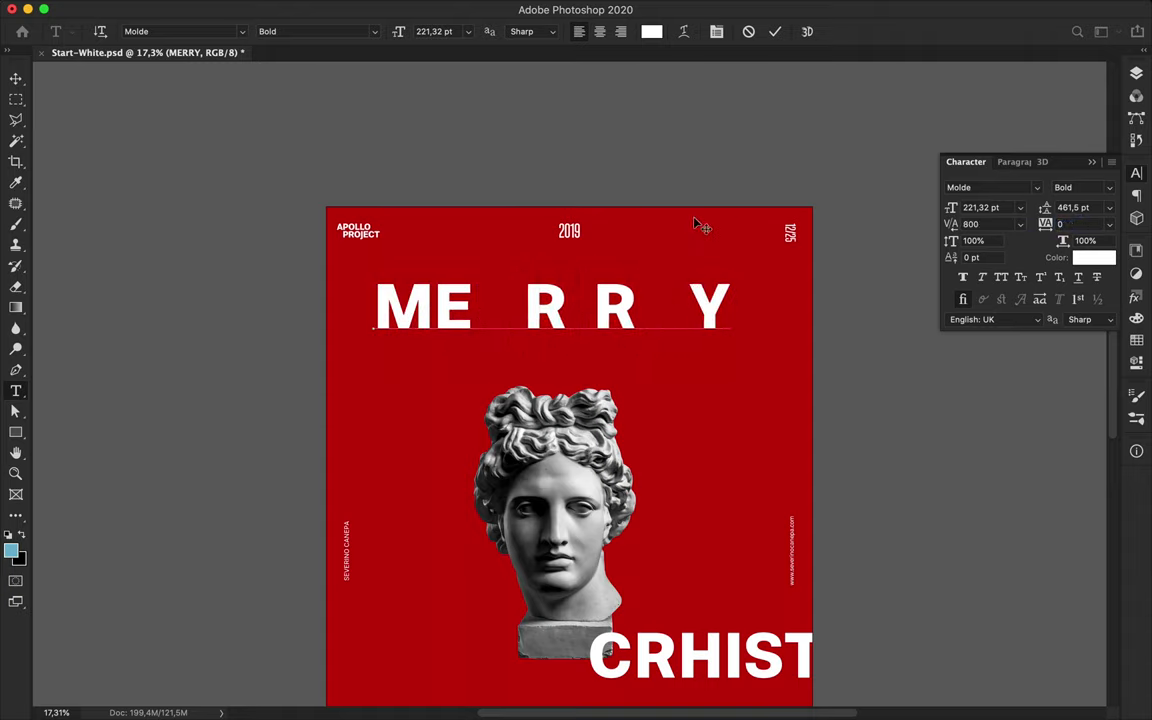
key(super+Return)
key(v)
scroll(717, 343, down, 3)
key(super+z)
scroll(717, 343, down, 3)
- Lay out the poster with the bust on the right side, CRHISTMAS lower down and MERRY slightly further up and left
super+click(720, 474)
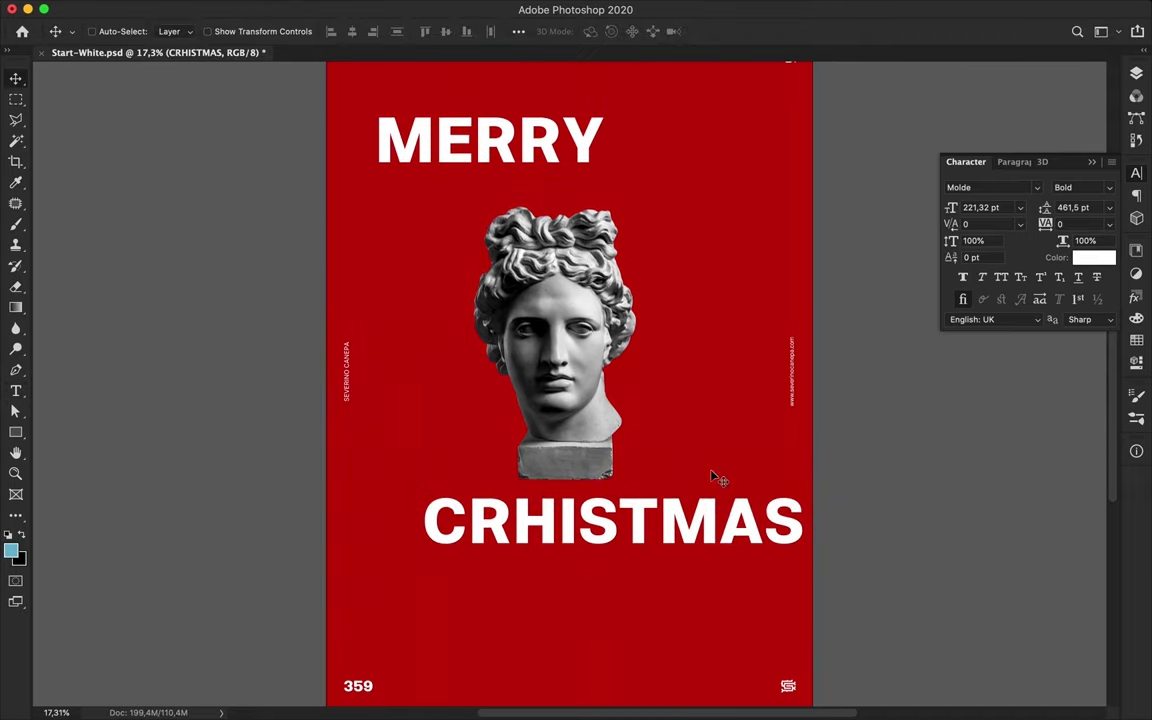
drag(570, 348, 694, 317)
drag(573, 286, 570, 371)
drag(603, 616, 589, 649)
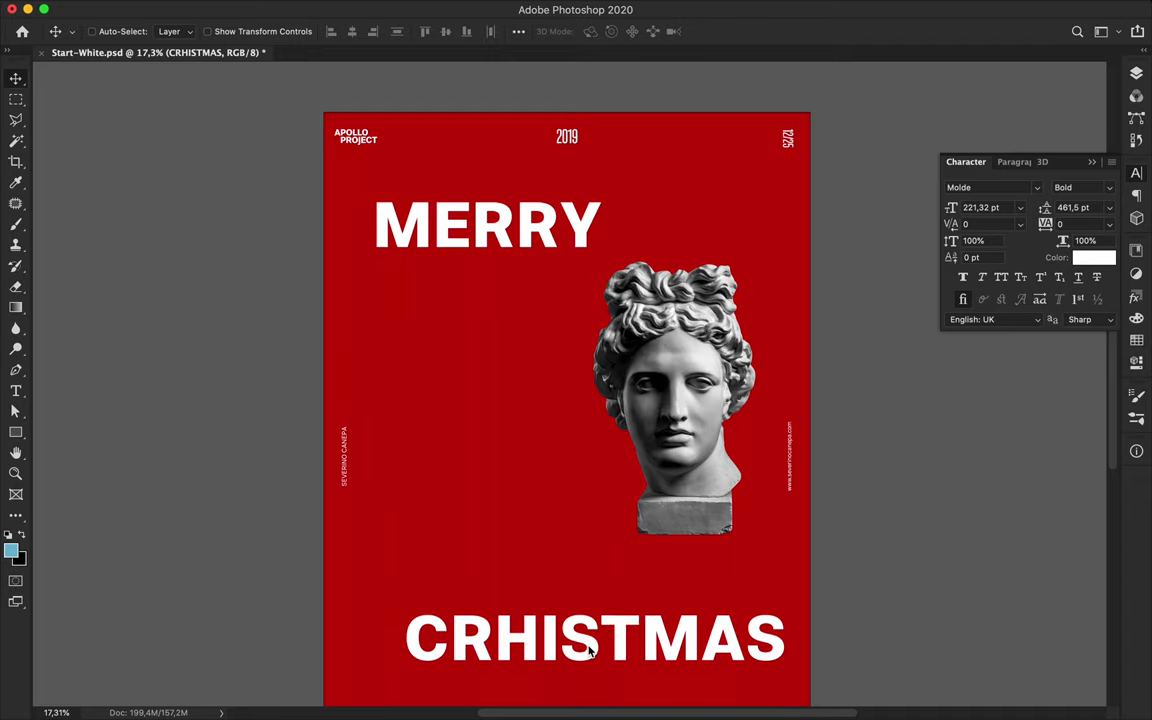
scroll(589, 649, down, 3)
drag(598, 515, 603, 557)
super+click(525, 224)
drag(525, 224, 504, 216)
- Create a guide layout with 13 rows over the poster and lock the guides
click(445, 4)
click(514, 481)
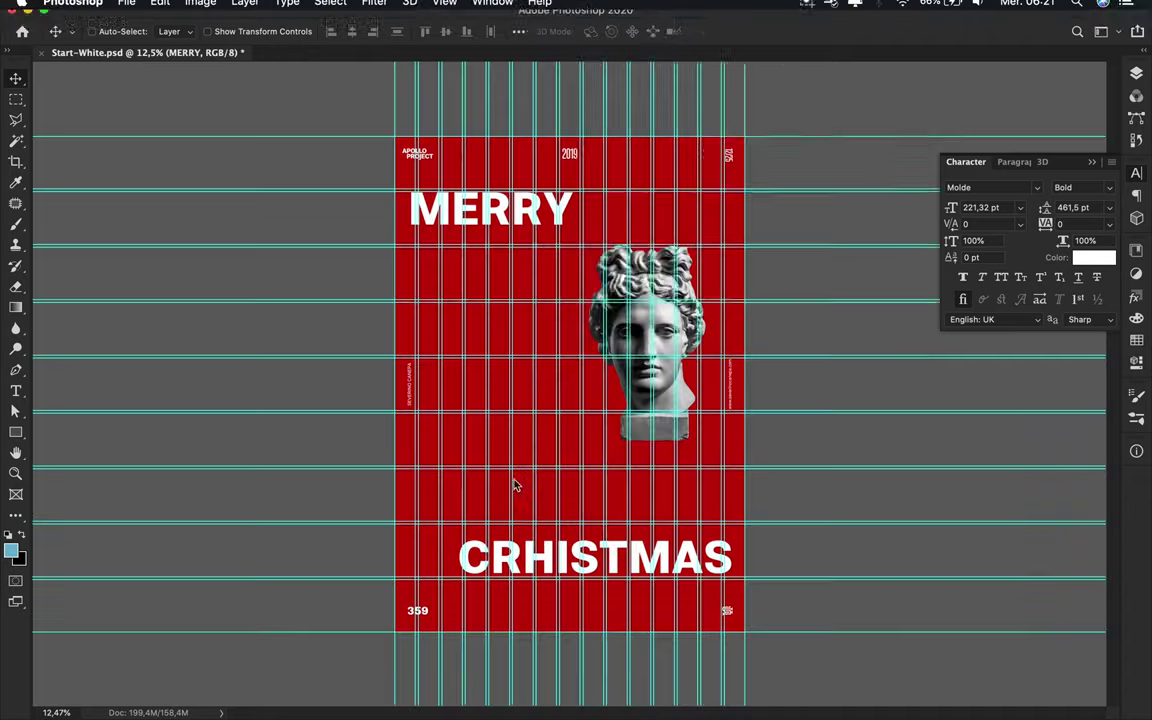
click(789, 166)
key(Up)
key(Up)
key(Up)
key(Up)
click(890, 96)
click(445, 9)
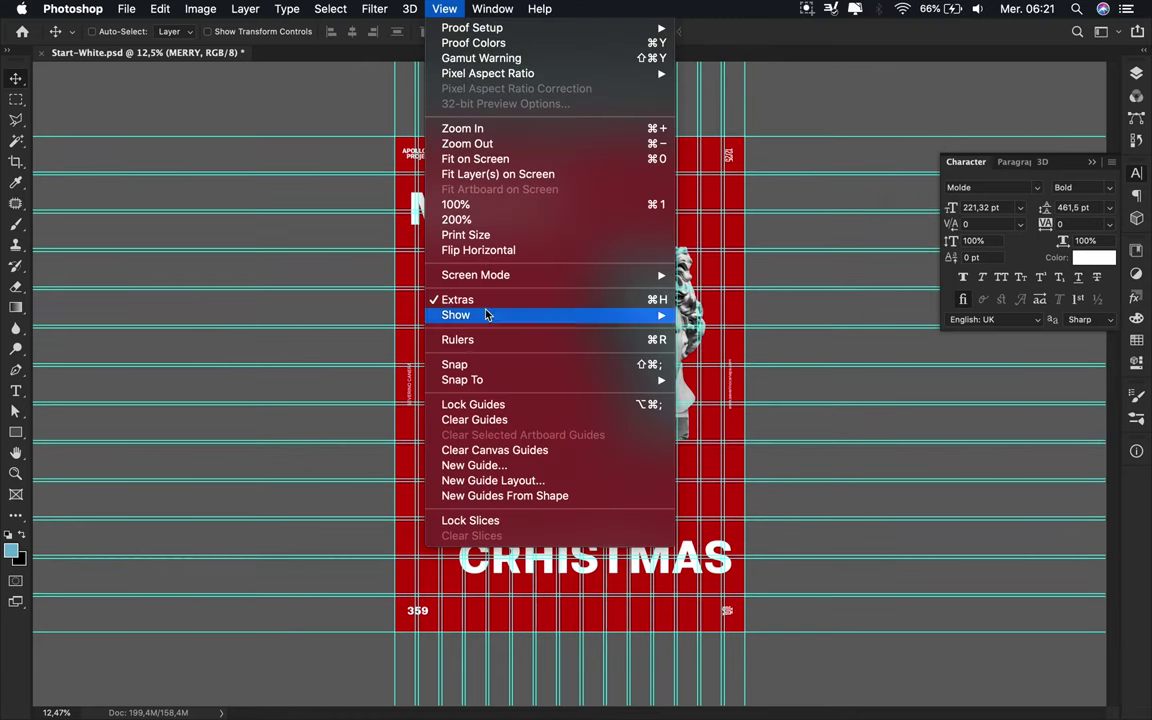
click(524, 406)
- Reposition and enlarge MERRY so that it fills one row of the guide grid
drag(527, 228, 591, 221)
key(super+plus)
key(super+t)
- Set the font size of CRHISTMAS to 232,76 pt and align it within the second-to-last guide row
click(981, 208)
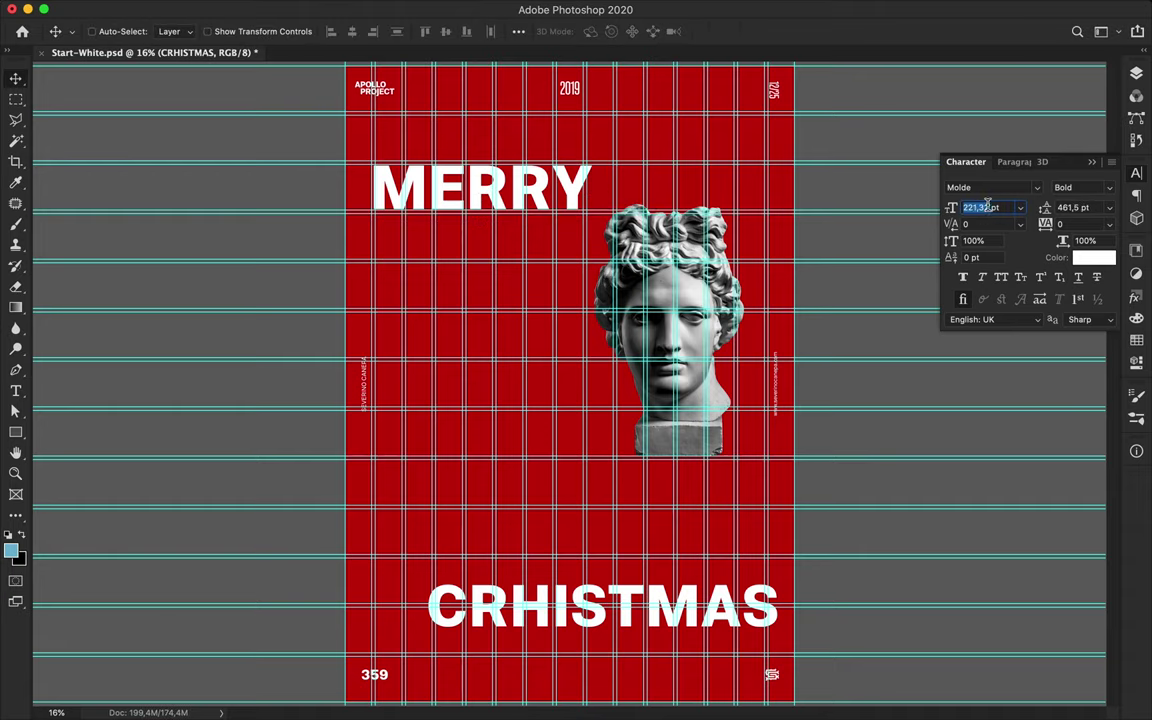
text(232,76)
key(Return)
drag(676, 618, 652, 645)
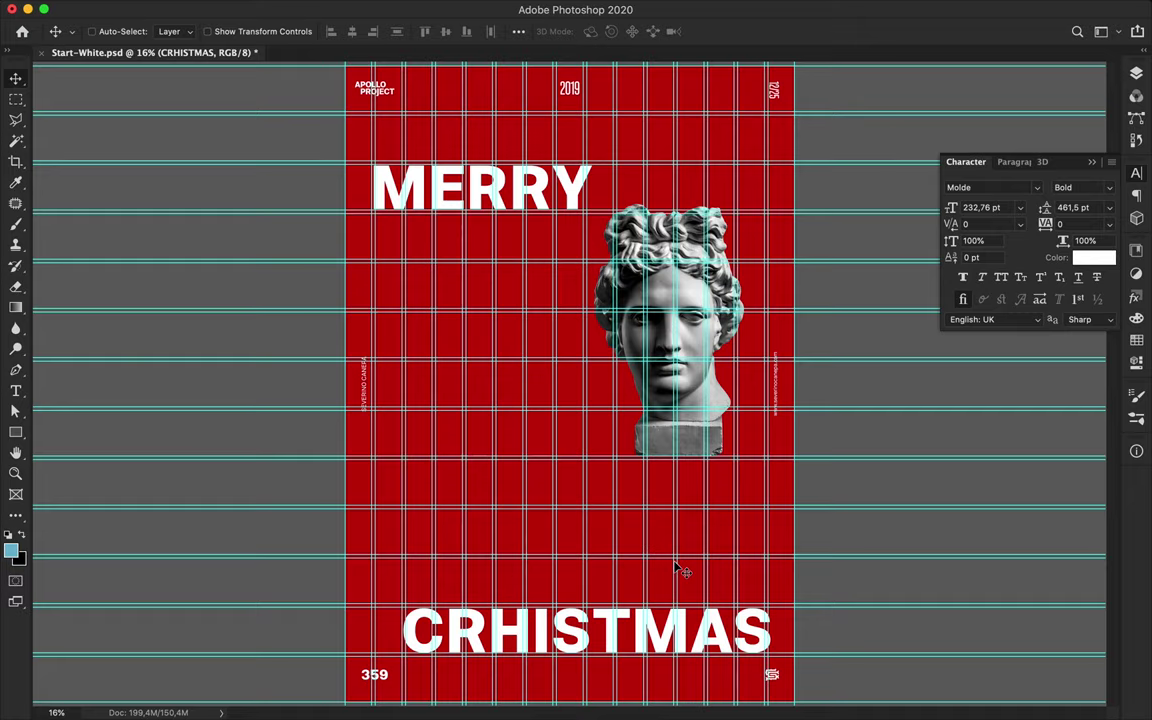
- Move the bust up beside MERRY and hide the guides
drag(701, 385, 702, 326)
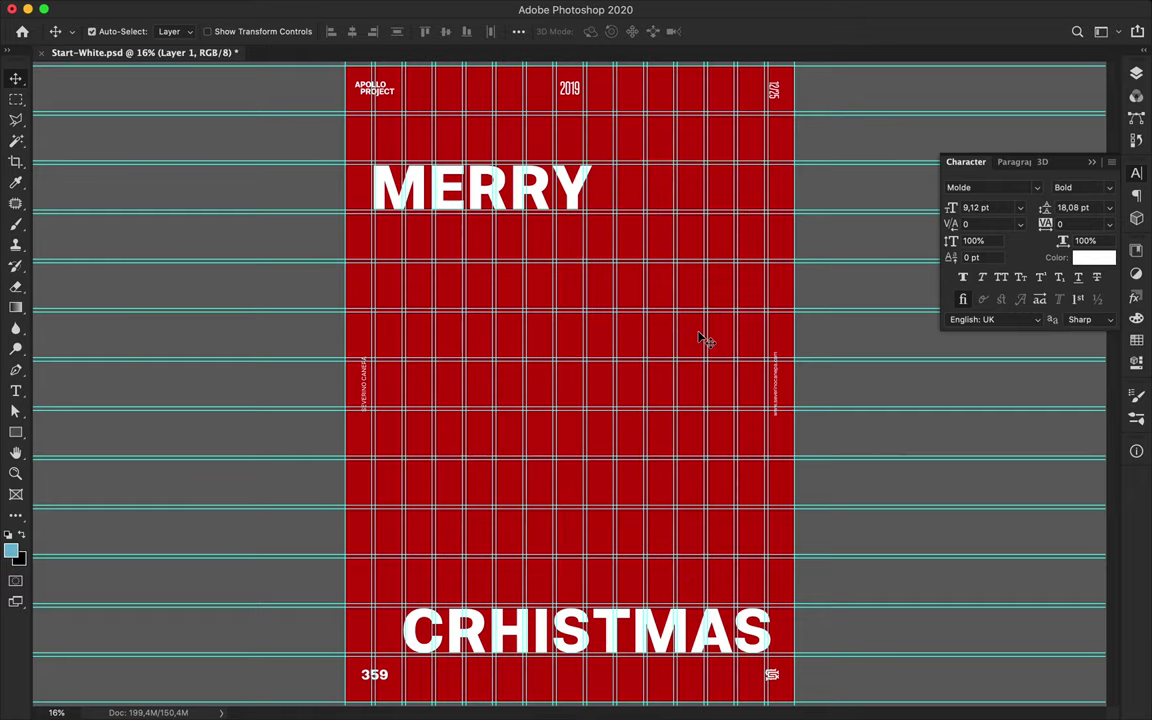
key(super+h)
scroll(553, 375, up, 1)
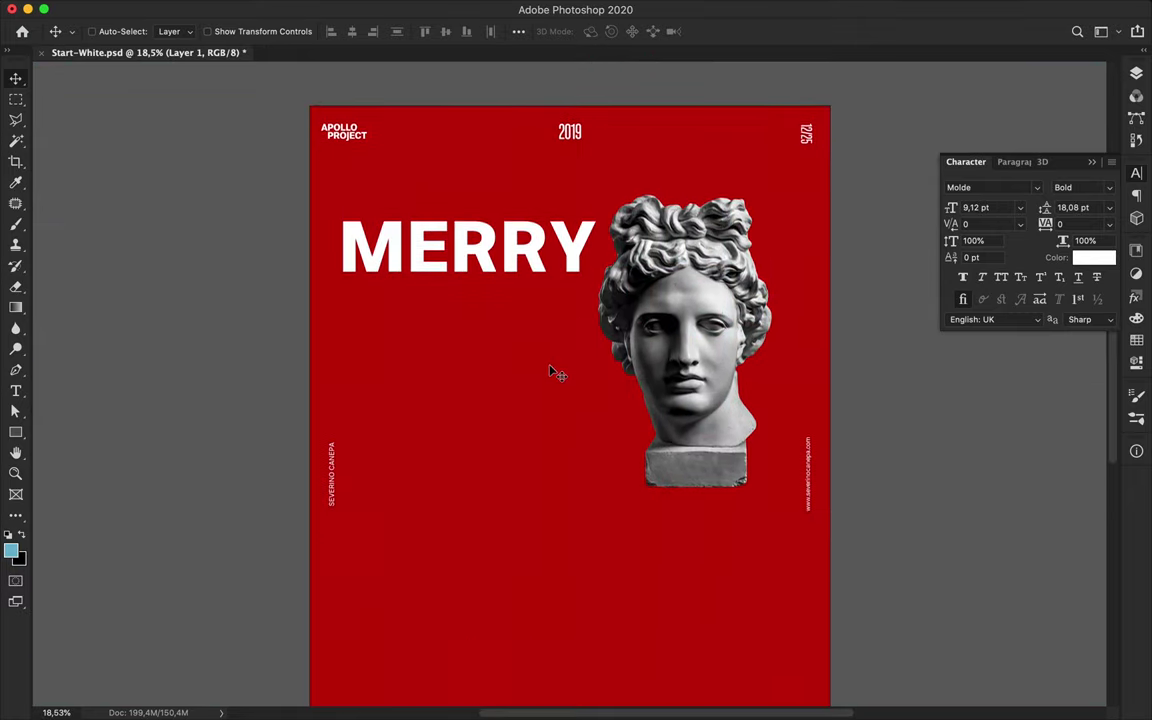
scroll(442, 432, down, 3)
- Draw a light grey slanted shape about 445 × 2635 px at the poster's left edge and move its layer above Levels 1
key(p)
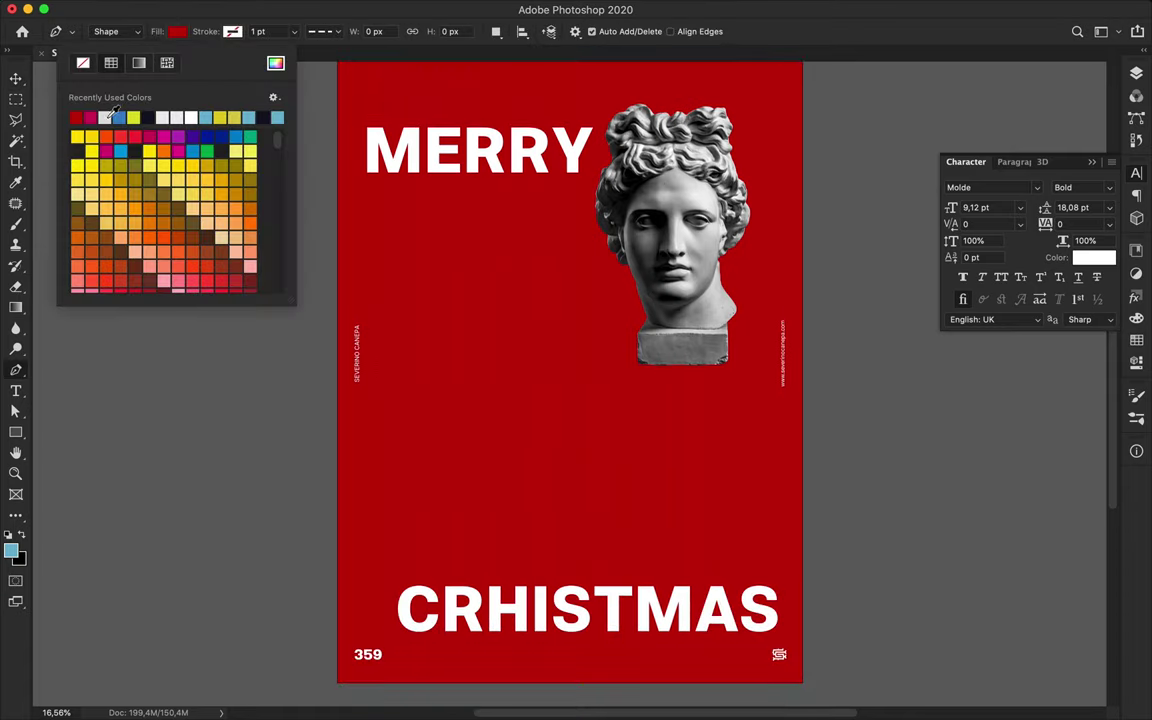
click(1135, 74)
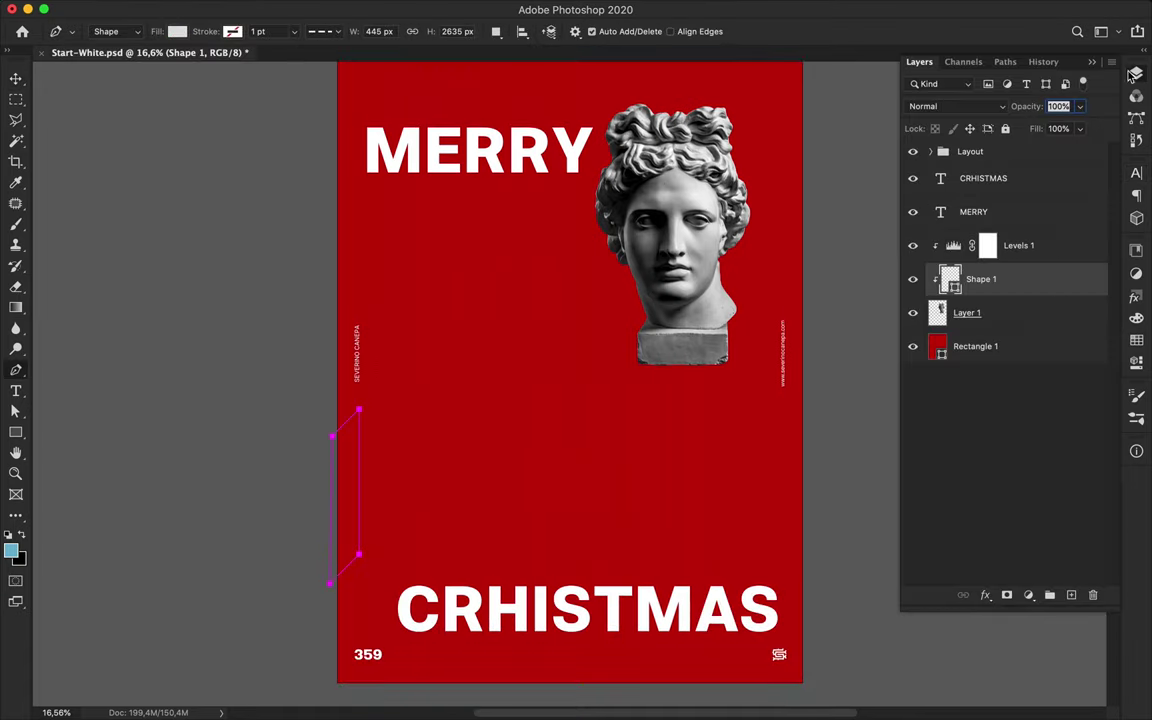
drag(1031, 281, 1026, 236)
- Draw a light grey diagonal bar running off the poster's right edge below the bust
click(812, 432)
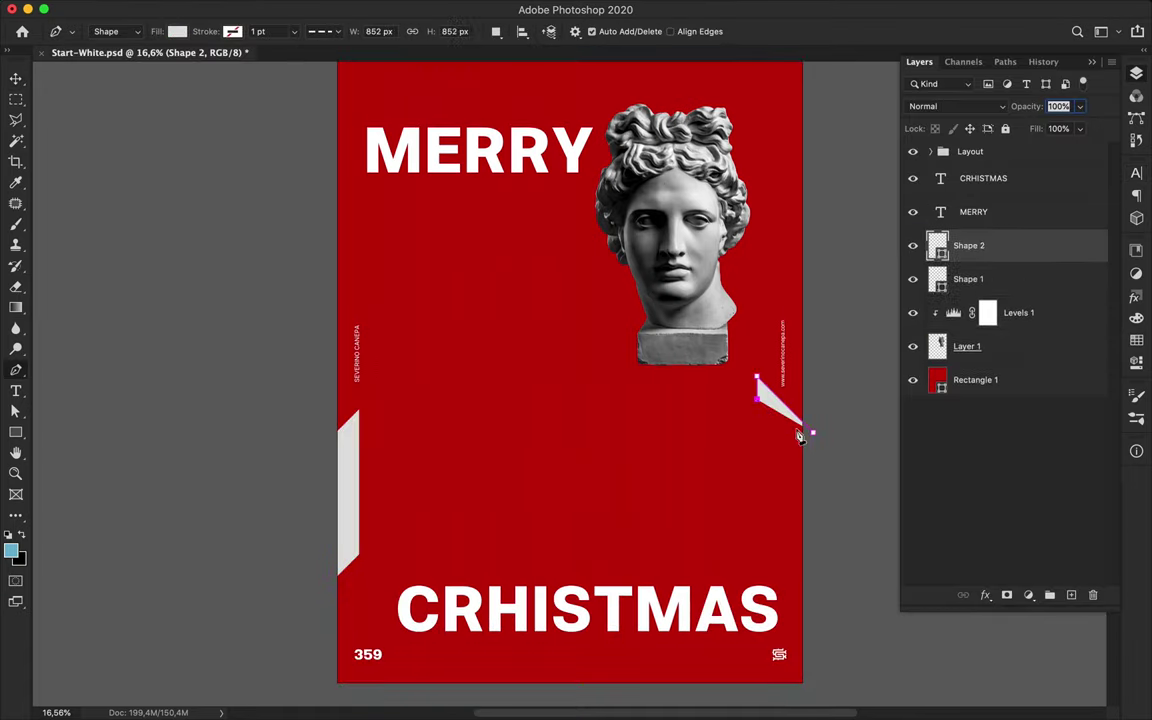
click(813, 455)
click(813, 432)
key(a)
click(816, 351)
scroll(758, 440, up, 2)
scroll(758, 440, down, 2)
scroll(758, 440, up, 1)
key(v)
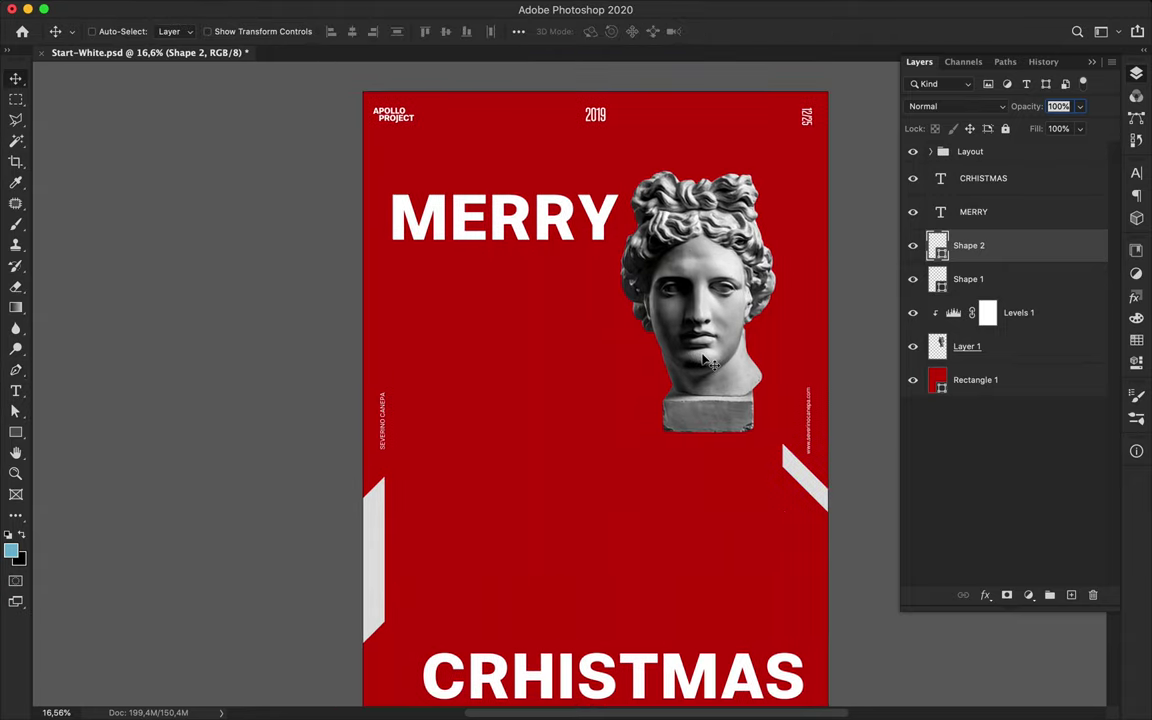
- Draw a diagonal band about 1263 × 2042 px with the Pen tool across the bust's cheek and chin, directly above Layer 1
super+click(702, 358)
key(p)
click(615, 251)
shift+click(699, 334)
shift+click(699, 386)
shift+click(617, 305)
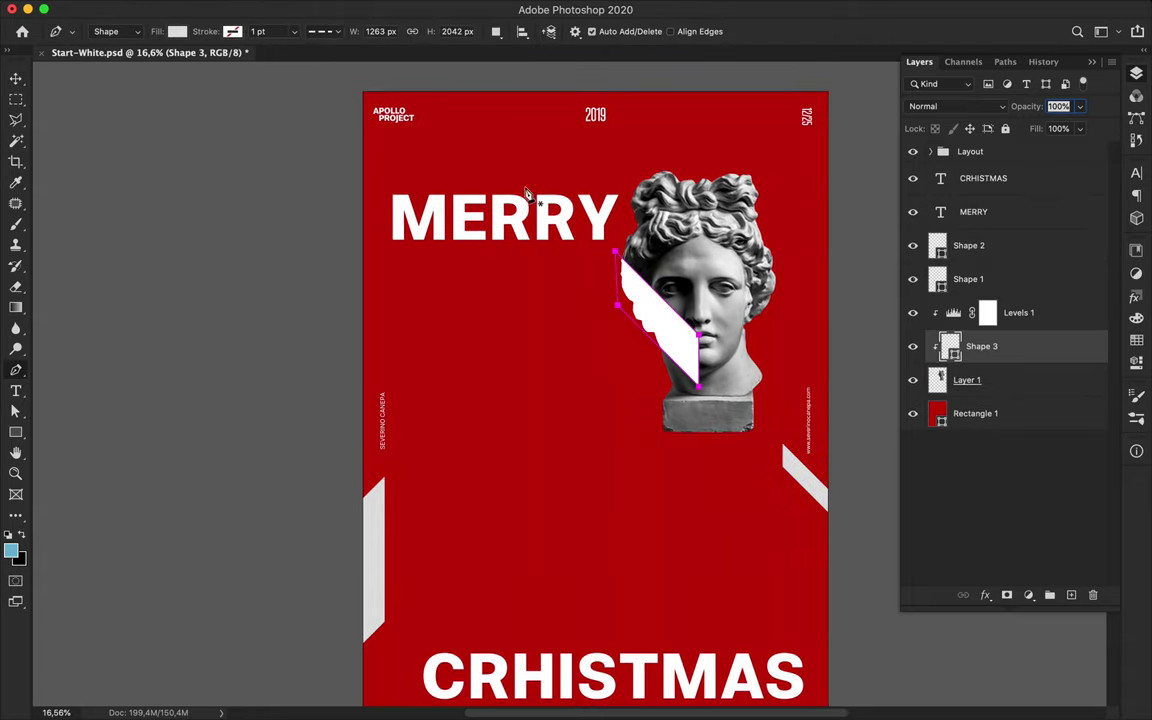
- Fill the diagonal band over the bust's face with the poster's background red
click(175, 32)
click(85, 116)
key(v)
key(a)
click(244, 33)
key(Return)
key(Return)
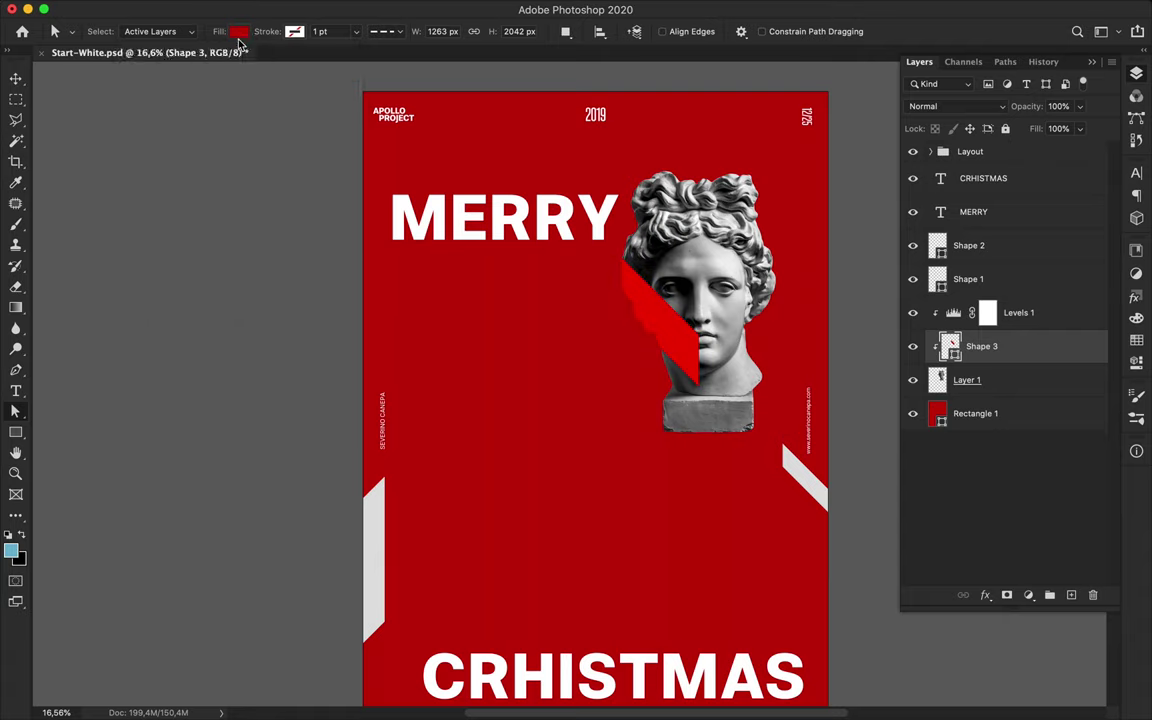
click(239, 33)
click(338, 66)
click(498, 260)
click(1036, 224)
key(v)
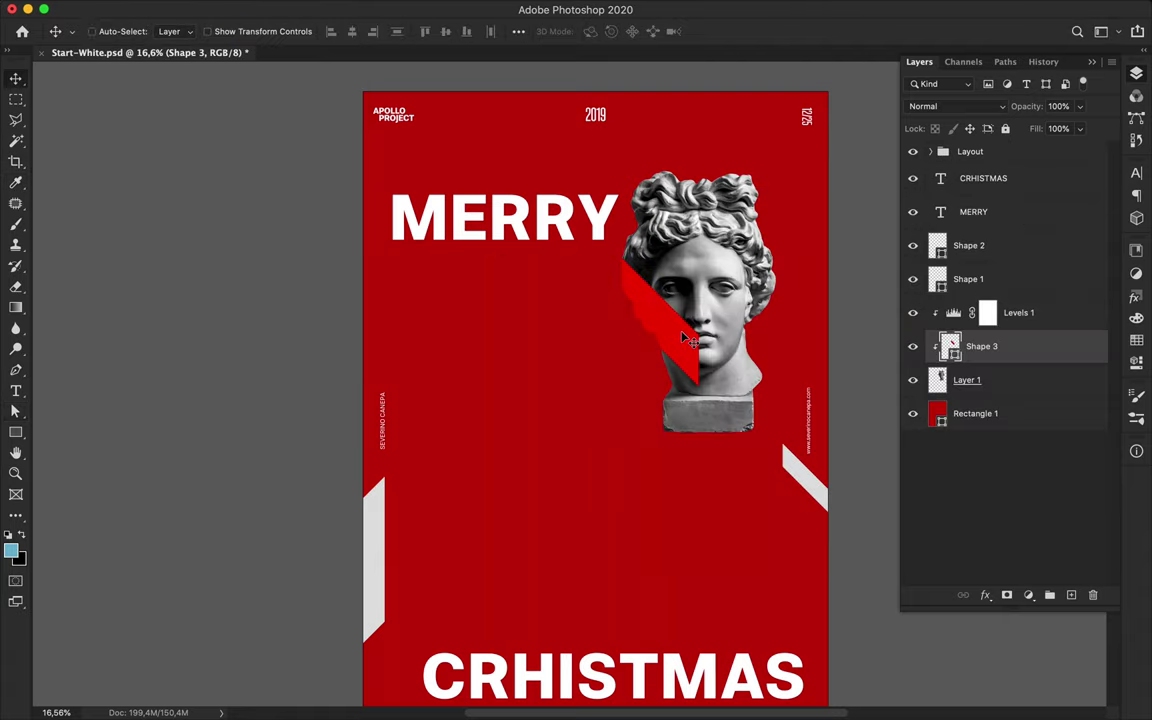
- Move the Shape 3 layer above Levels 1 so the adjustment does not alter its red
key(a)
click(238, 31)
key(Escape)
key(v)
drag(990, 346, 993, 313)
- Extend the lower end of the red band diagonally into the bust's base, to about 1705 × 2484 px overall
key(a)
click(700, 343)
drag(700, 390, 734, 420)
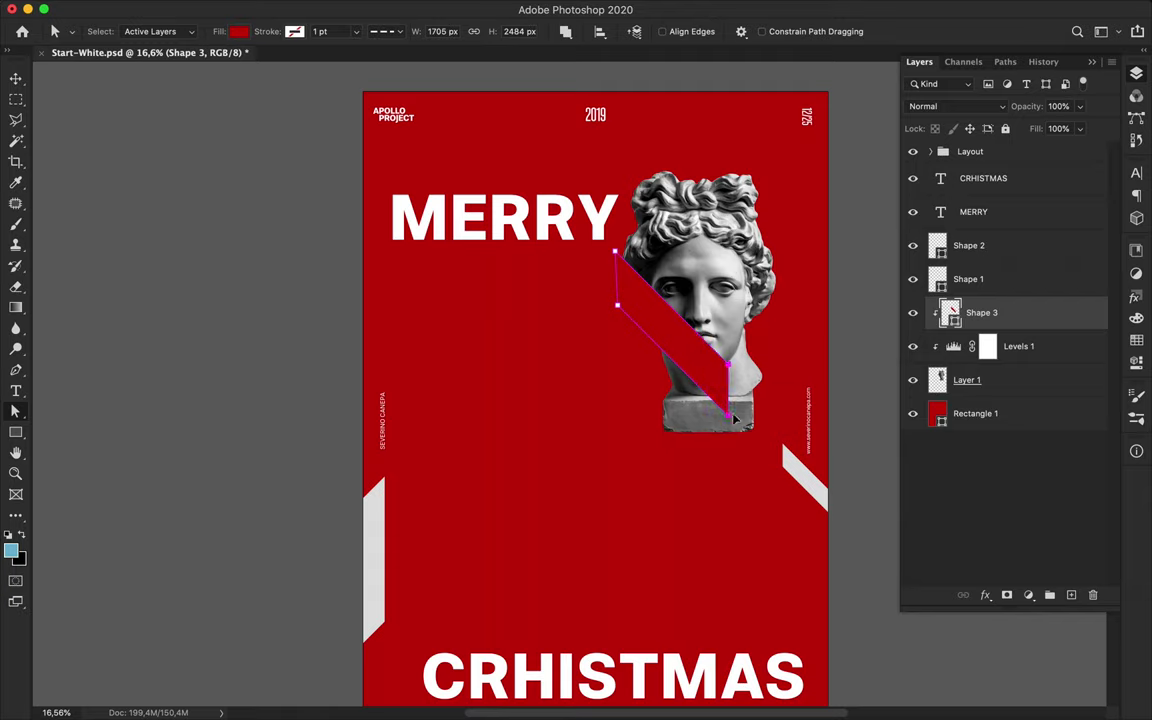
- Draw a red slanted shape cutting through the hair on the bust's right side and shift it slightly left
key(p)
click(773, 191)
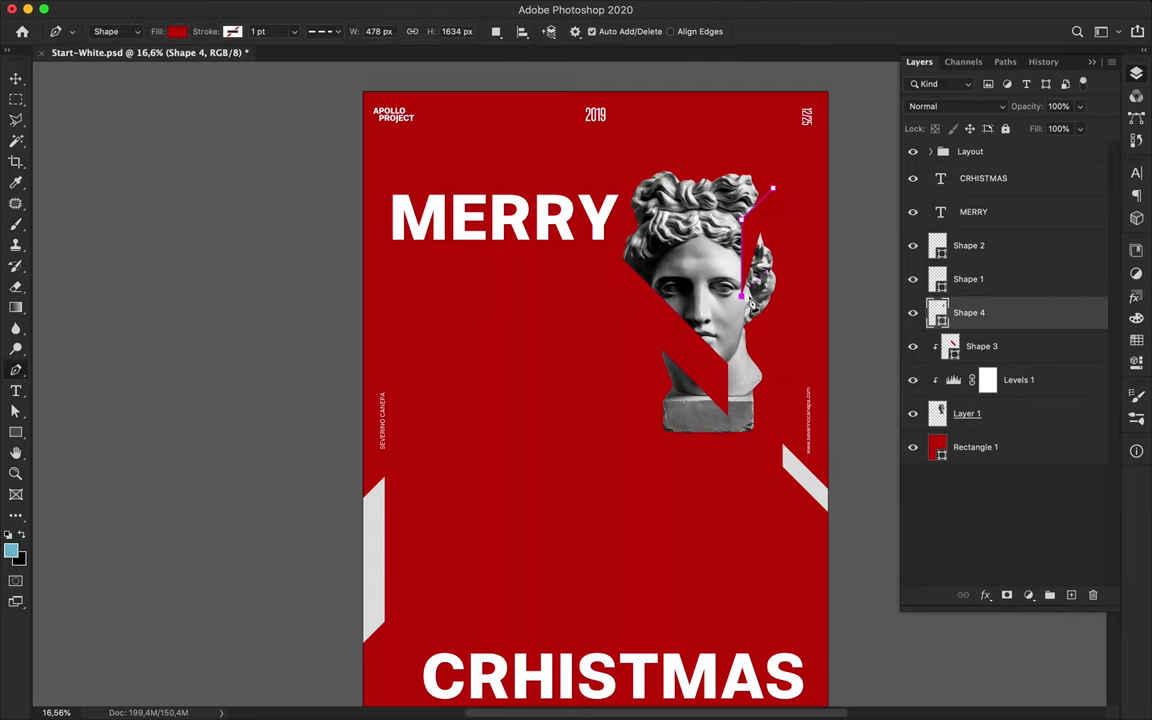
key(a)
click(851, 281)
key(v)
drag(762, 244, 746, 249)
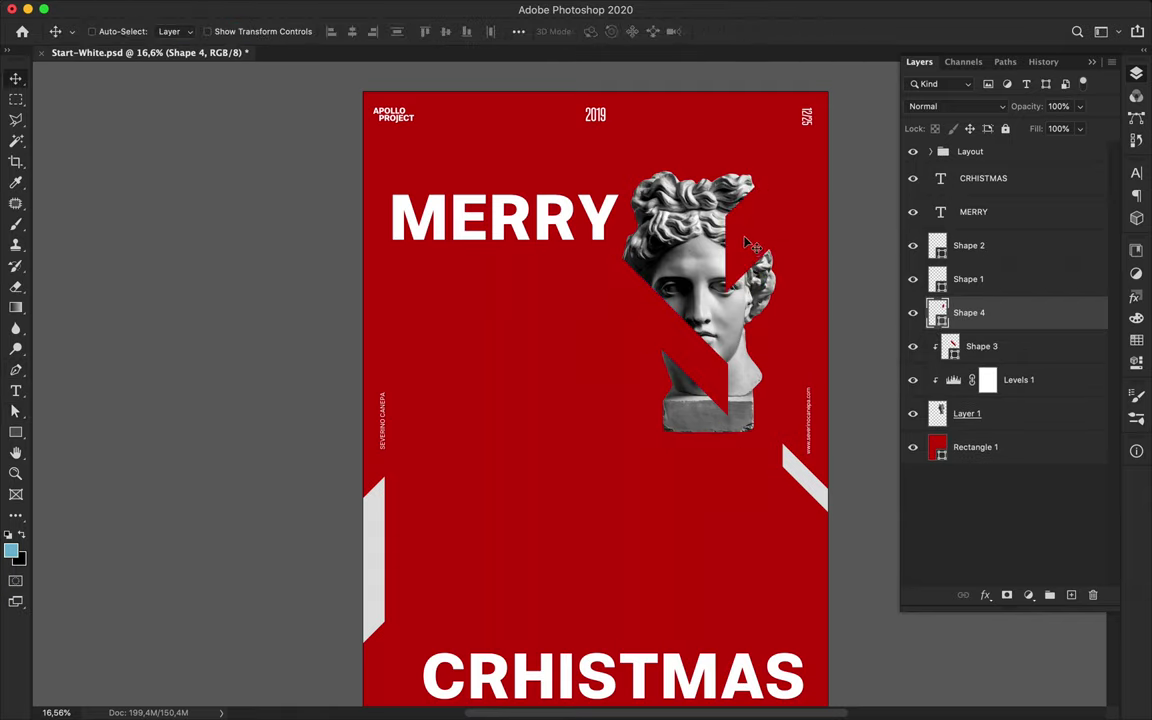
- Try drawing a thin horizontal strip from the bust's mouth past the poster's right edge
scroll(731, 325, up, 2)
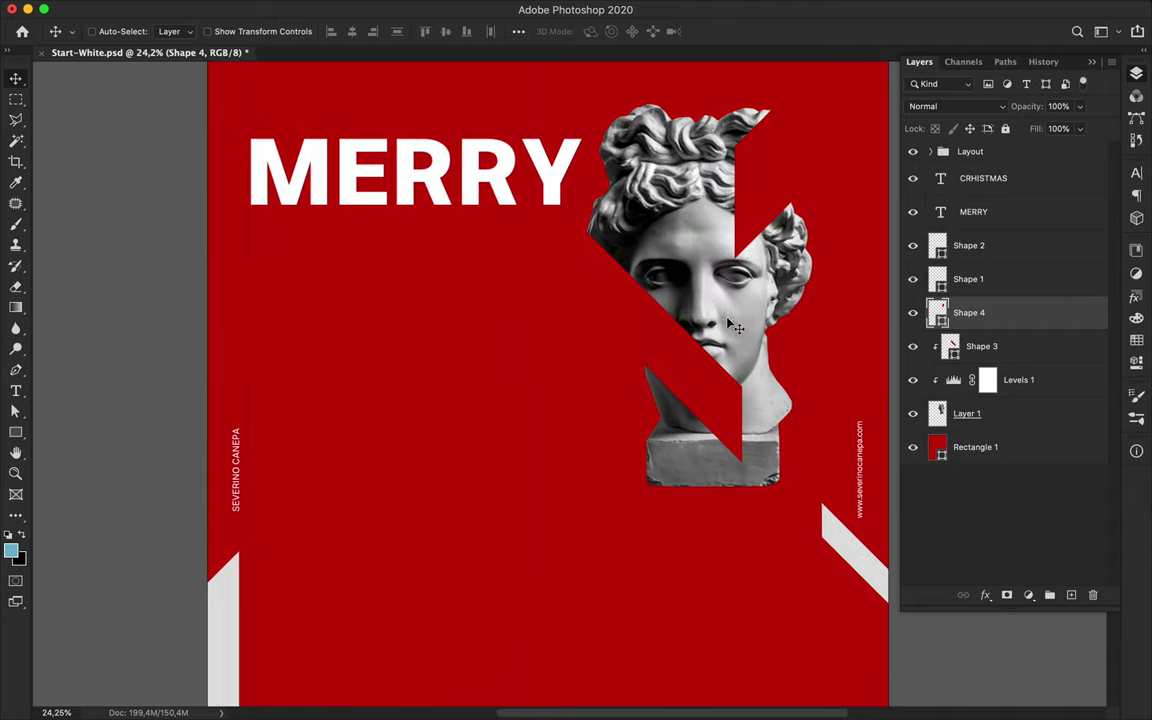
key(p)
scroll(731, 333, right, 2)
click(845, 368)
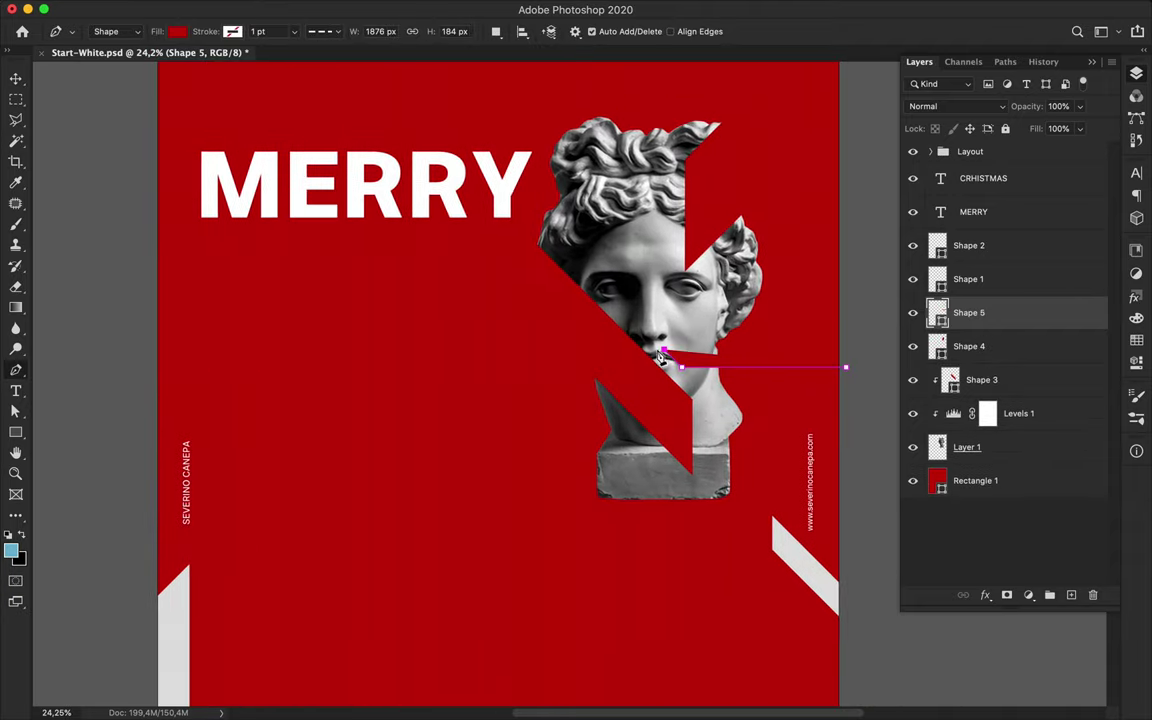
click(847, 369)
- Fill the horizontal strip with light grey, nudge it up and left, and delete it
key(a)
click(246, 33)
click(158, 116)
key(v)
drag(734, 354, 727, 347)
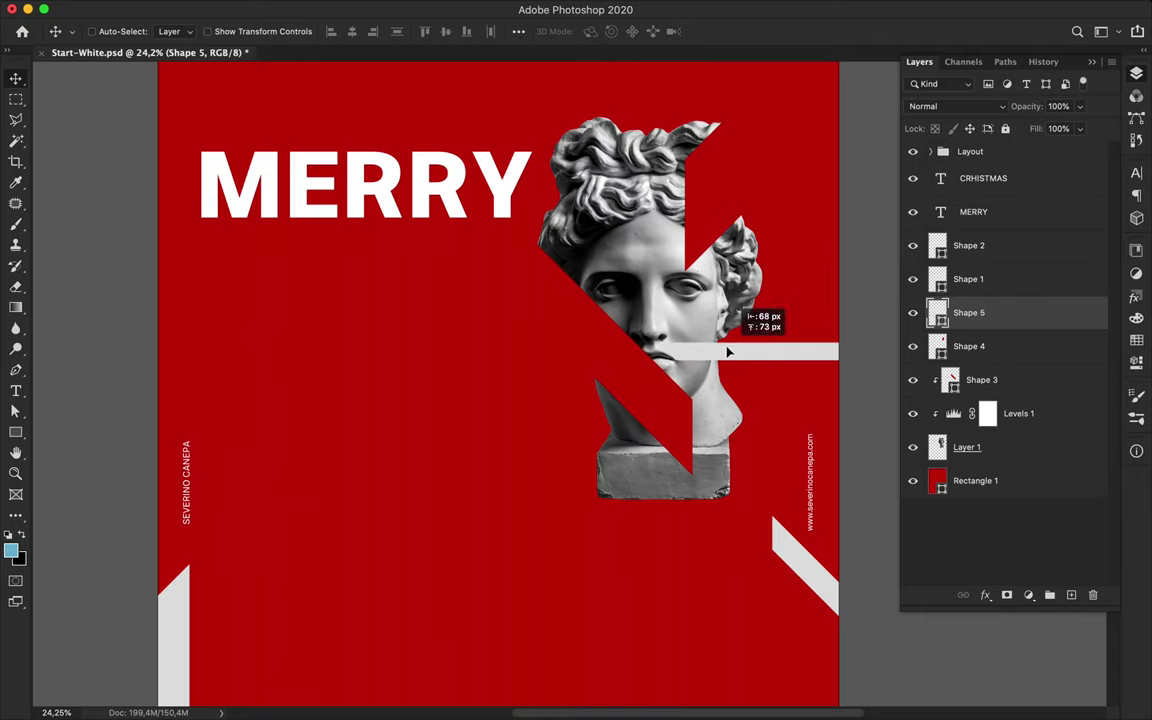
scroll(741, 351, down, 1)
key(Delete)
scroll(496, 260, down, 2)
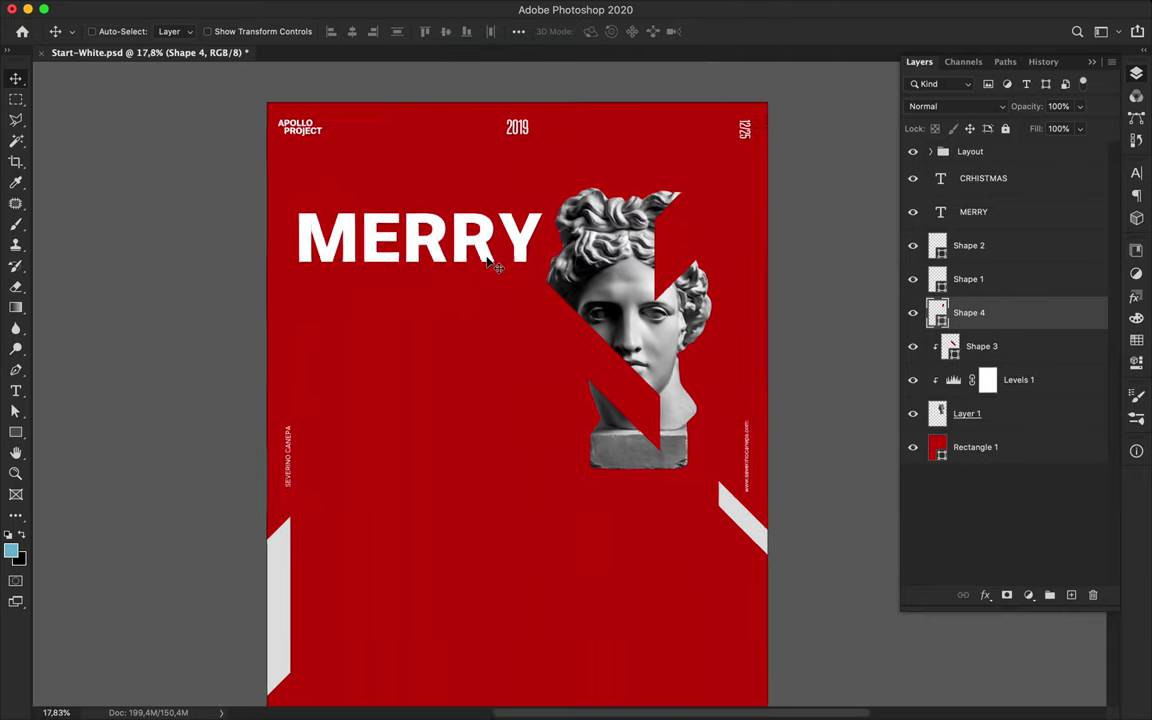
key(u)
click(177, 32)
click(77, 116)
click(824, 237)
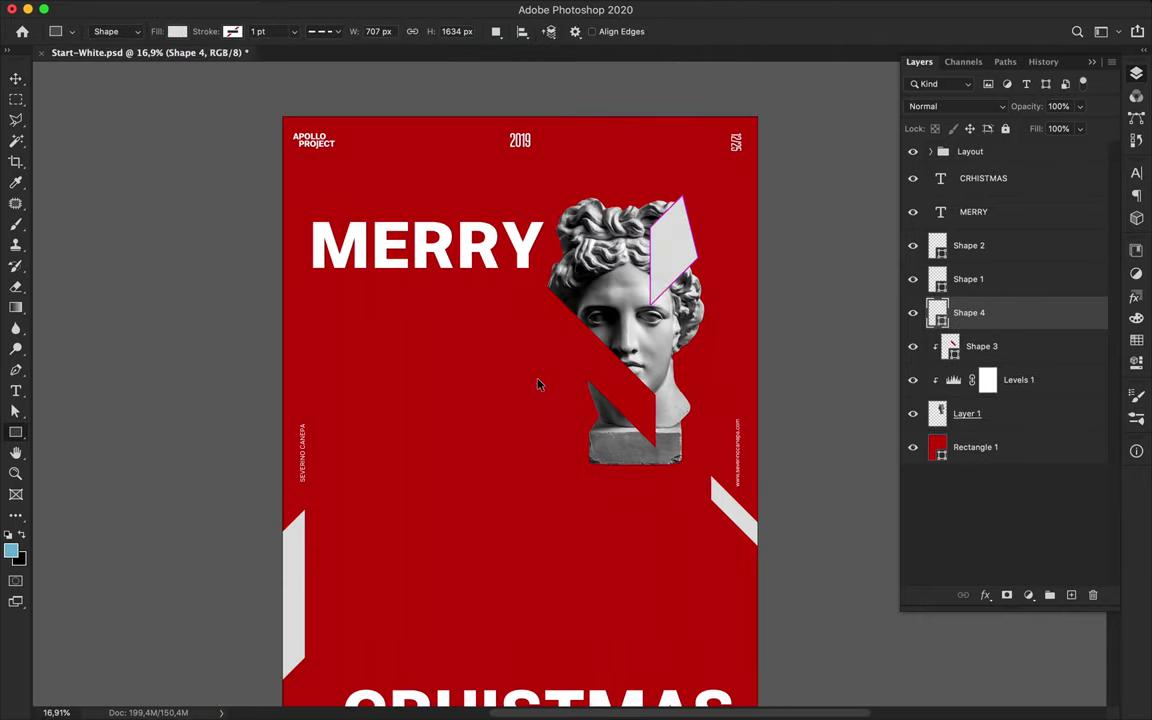
key(super+z)
- Draw a light grey line rectangle about 3951 × 32 px beneath MERRY, starting at the poster's left edge
drag(274, 270, 540, 273)
click(177, 31)
click(121, 85)
key(v)
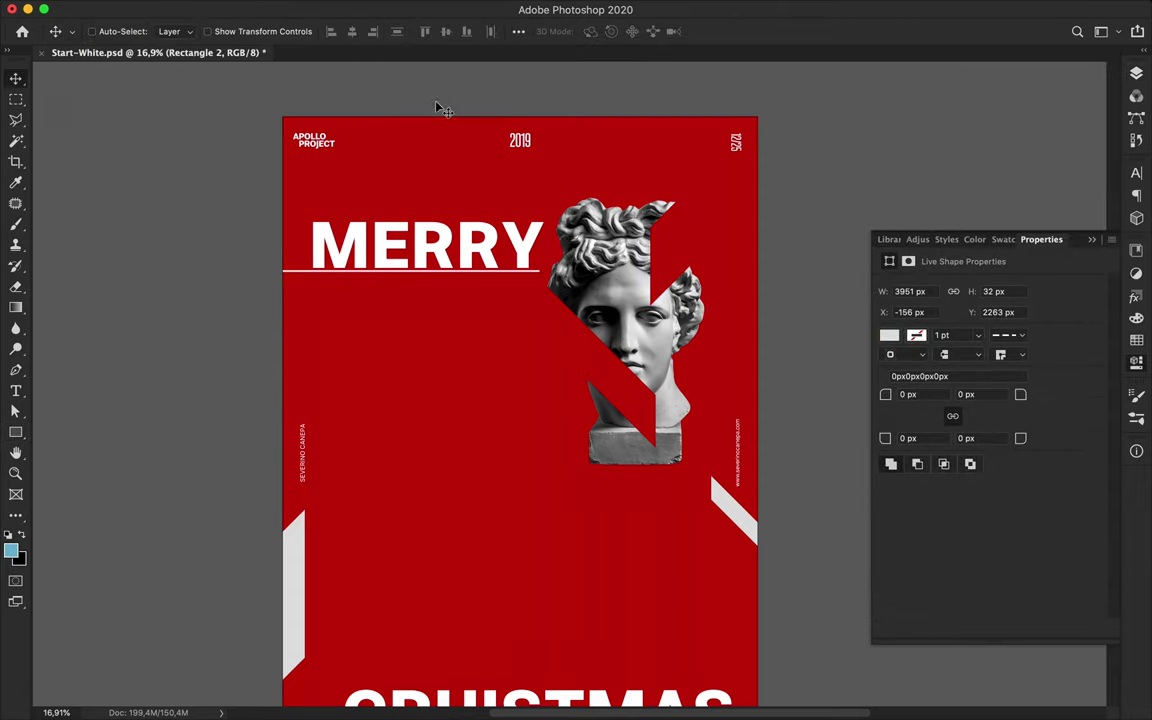
- Duplicate the line to just above CRHISTMAS and extend the copy to the poster's left edge
drag(298, 279, 430, 608)
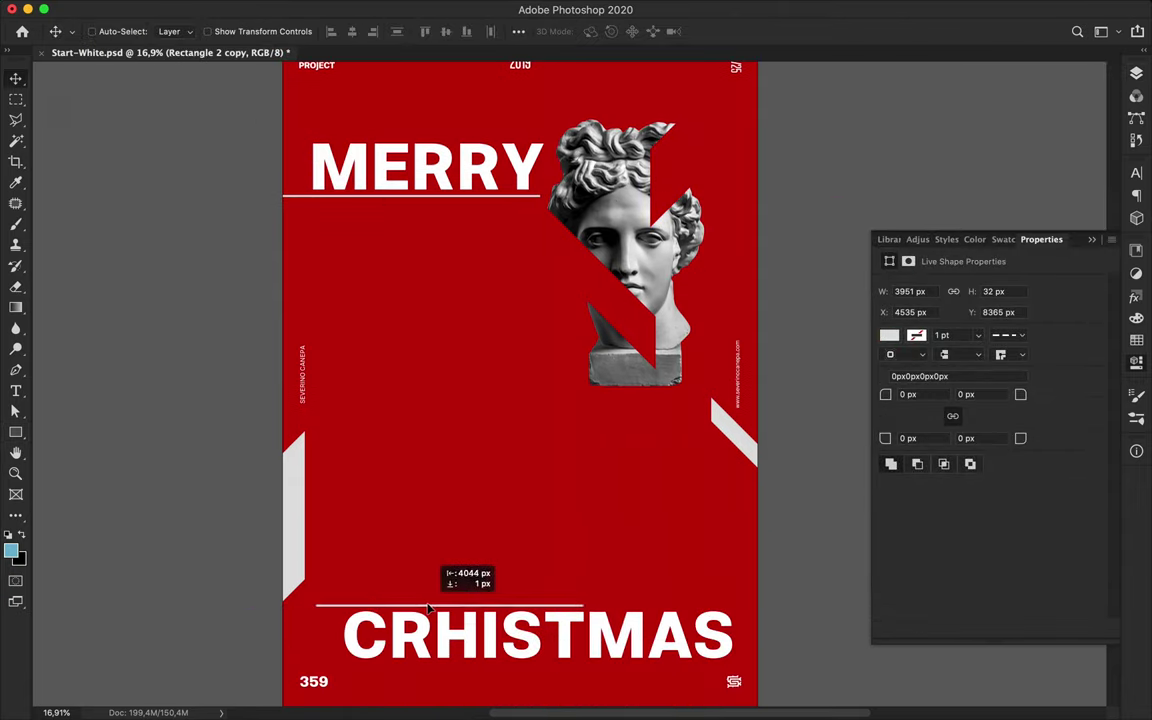
key(a)
key(v)
- Move the left-edge grey shape outward and stretch it upward into a taller, narrower bar
drag(319, 613, 288, 561)
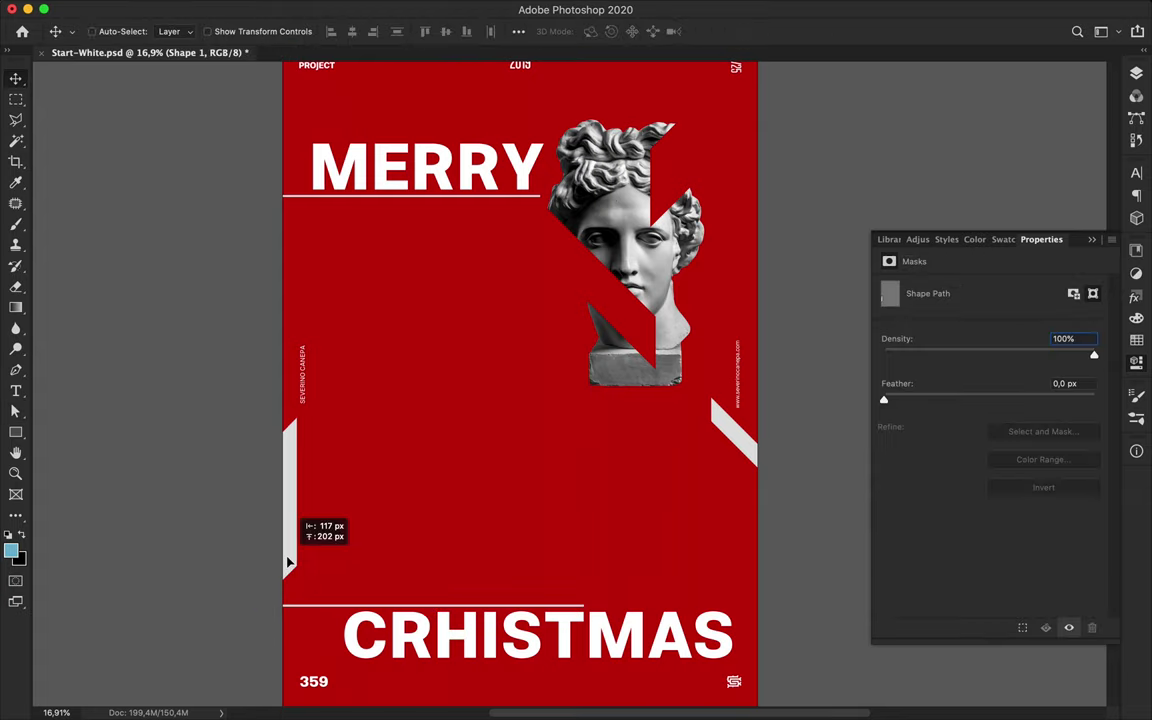
key(a)
drag(262, 478, 301, 413)
drag(296, 259, 296, 257)
key(v)
drag(289, 447, 282, 447)
- Duplicate the bust layer and place the copy below and left of the original
scroll(265, 481, right, 2)
scroll(265, 481, up, 4)
scroll(524, 409, up, 2)
scroll(524, 409, down, 4)
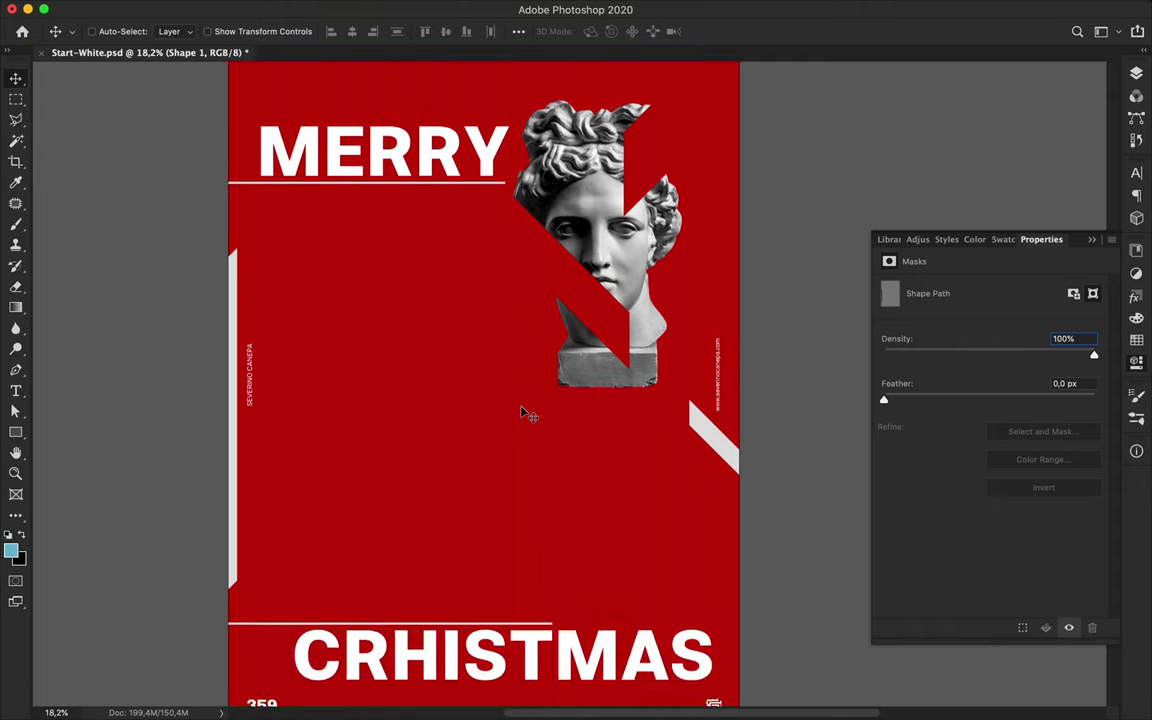
scroll(524, 409, up, 1)
super+click(631, 302)
alt+drag(631, 302, 575, 516)
- Scale the bust copy to 120% and move it toward the poster's left side
key(super+t)
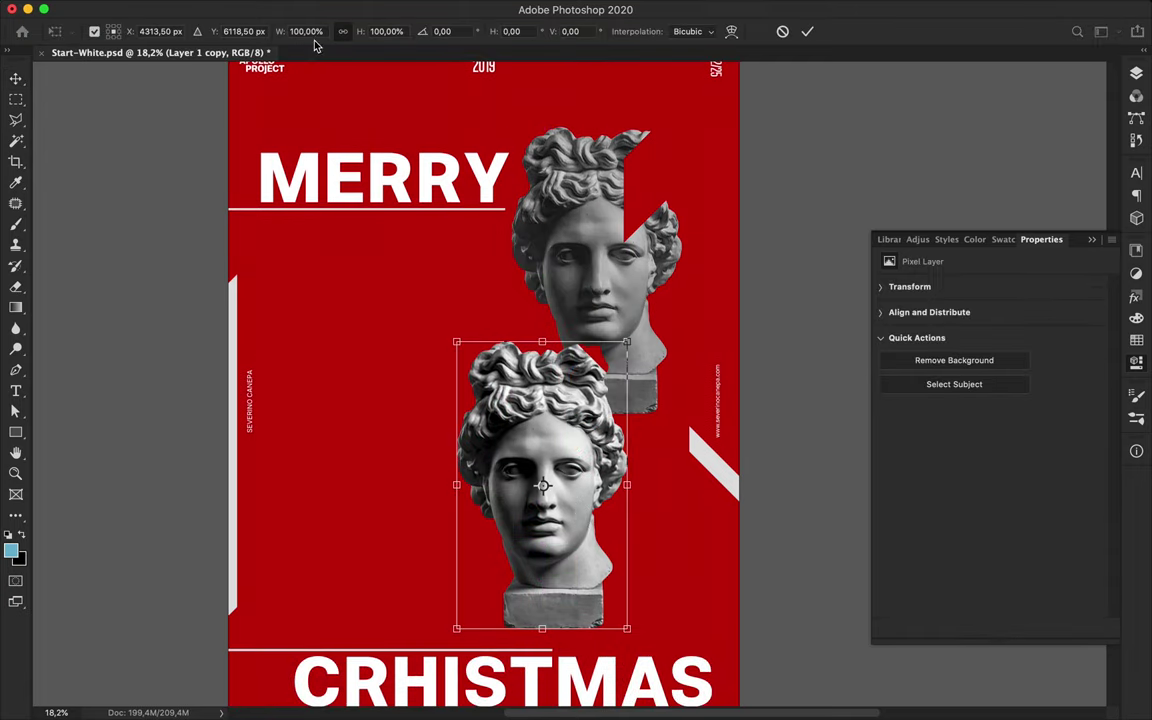
double_click(308, 35)
text(120)
key(Return)
key(Return)
drag(564, 428, 449, 417)
- Move the Layer 1 copy layer beneath Layer 1 in the layer stack
super+click(521, 347)
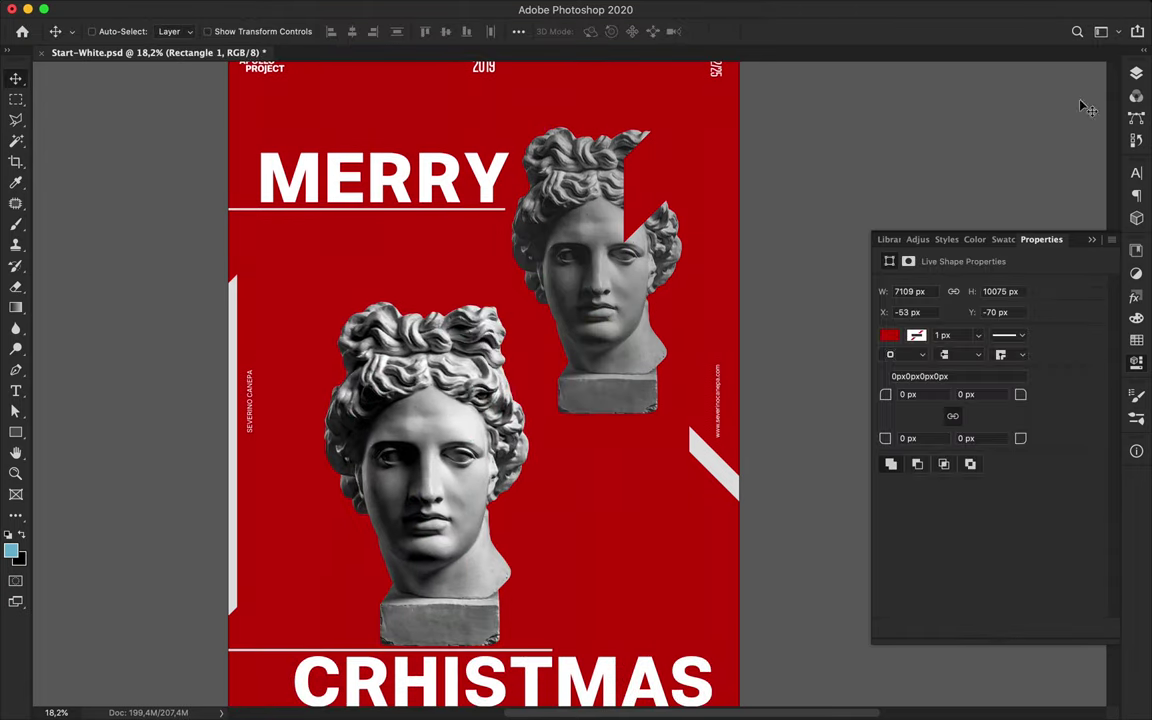
click(1136, 73)
right_click(983, 479)
click(1008, 487)
drag(1009, 490, 1005, 521)
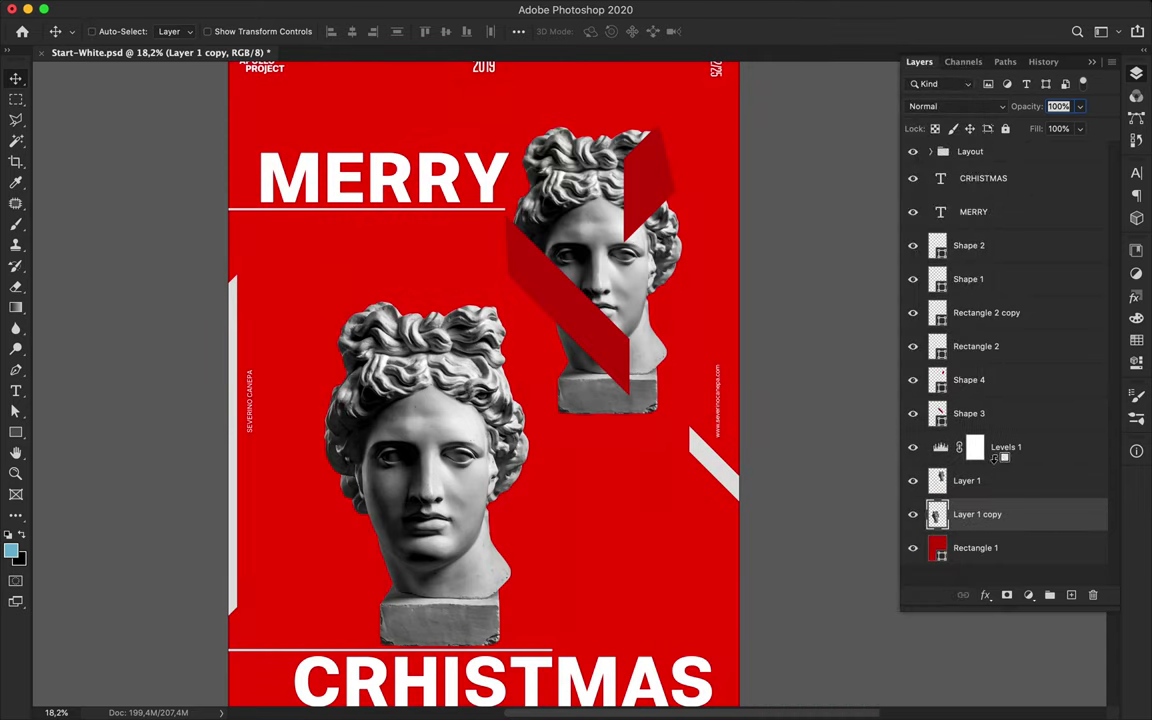
- Give each bust its own clipped Levels 1 adjustment and nudge the larger bust up and left
alt+click(1004, 462)
alt+drag(1025, 453, 1042, 496)
alt+click(1005, 533)
super+drag(468, 467, 435, 426)
- Draw a dark red pen shape slicing diagonally across the larger bust's eye and place its layer above Levels 1 copy
key(p)
click(177, 31)
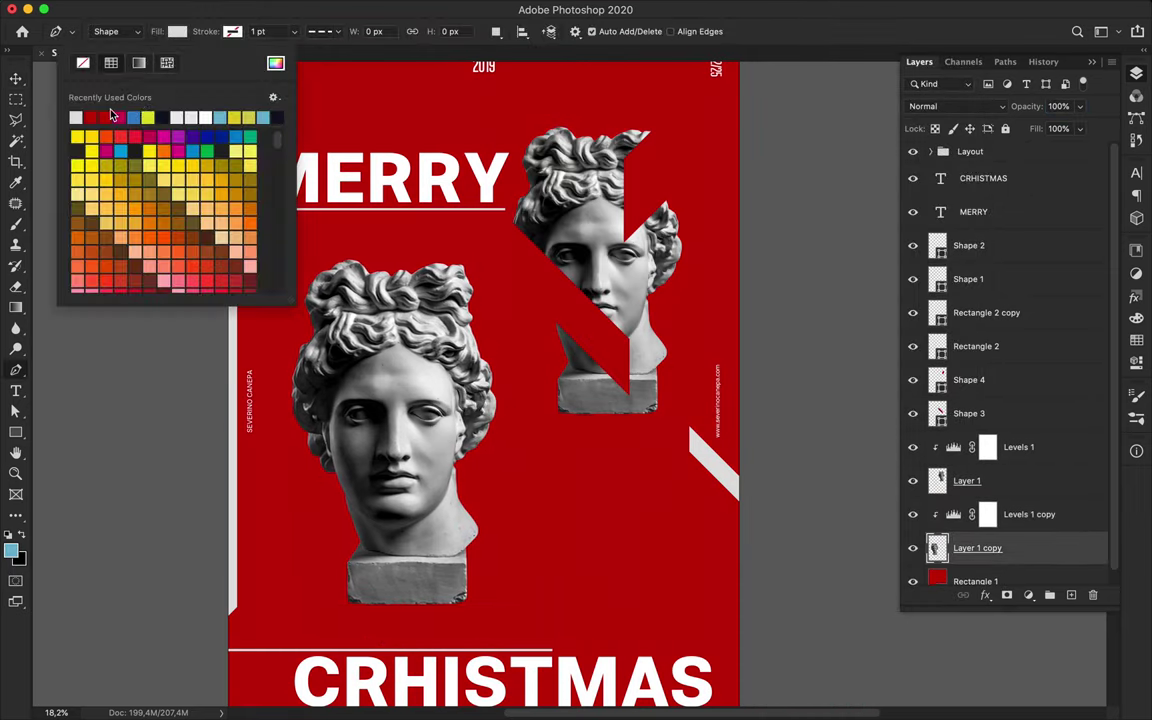
click(74, 105)
click(287, 425)
click(431, 378)
click(331, 477)
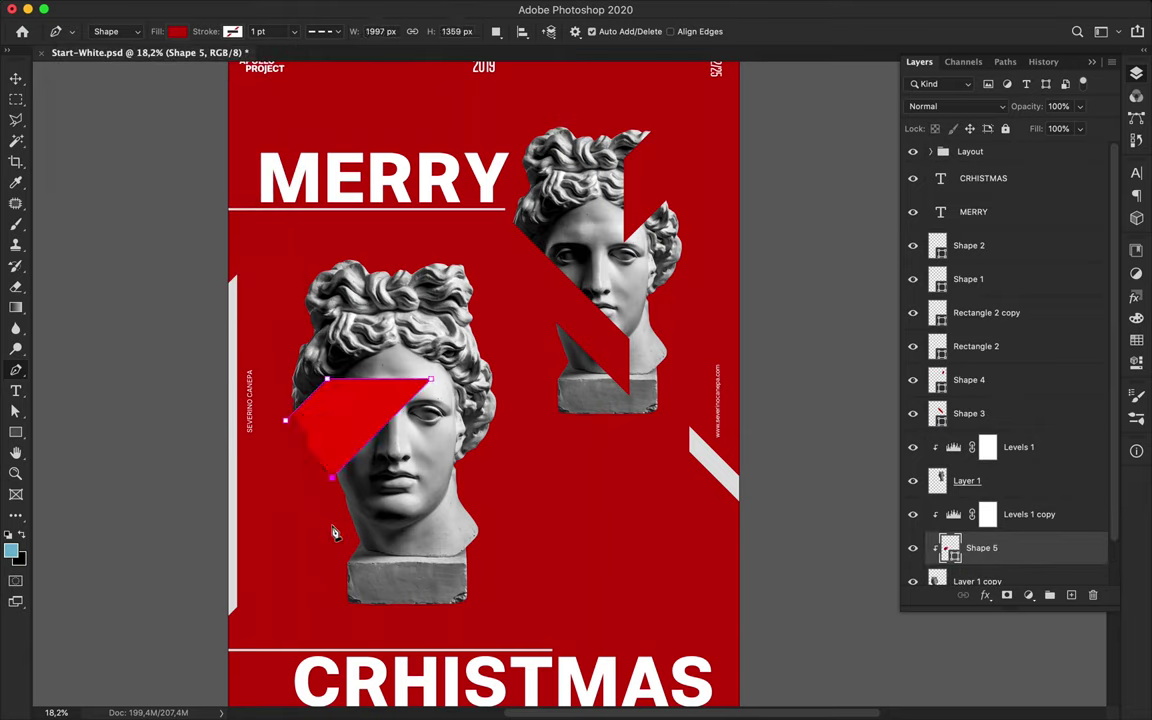
click(286, 420)
drag(968, 546, 968, 503)
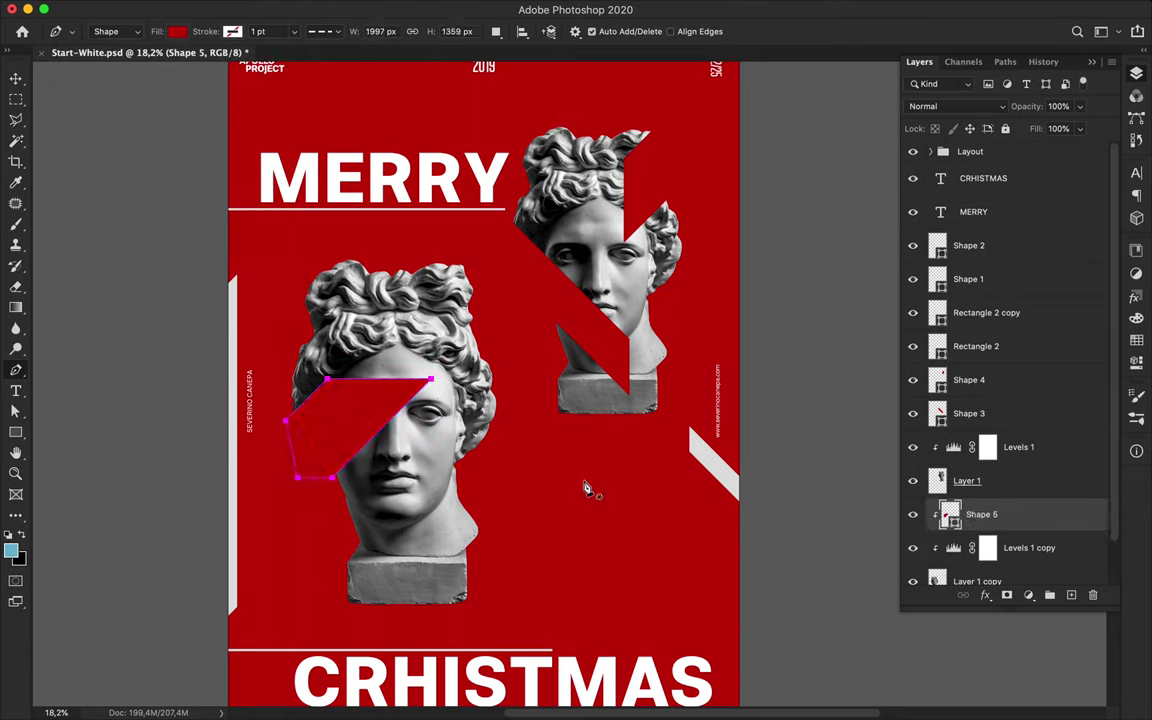
click(396, 470)
key(super+z)
key(super+z)
- Draw a second dark red pen shape with diagonal edges, cutting away the larger bust's jaw, neck and right part of the base
click(487, 547)
click(396, 456)
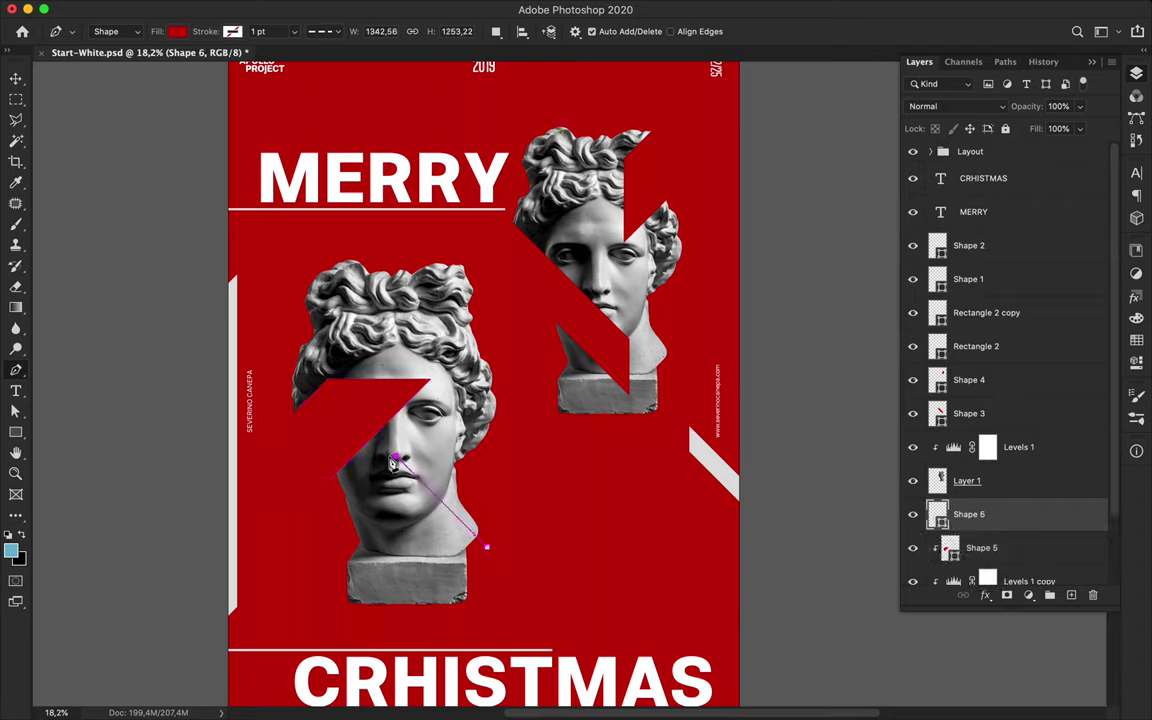
click(396, 562)
click(442, 608)
click(501, 608)
key(a)
click(582, 560)
key(v)
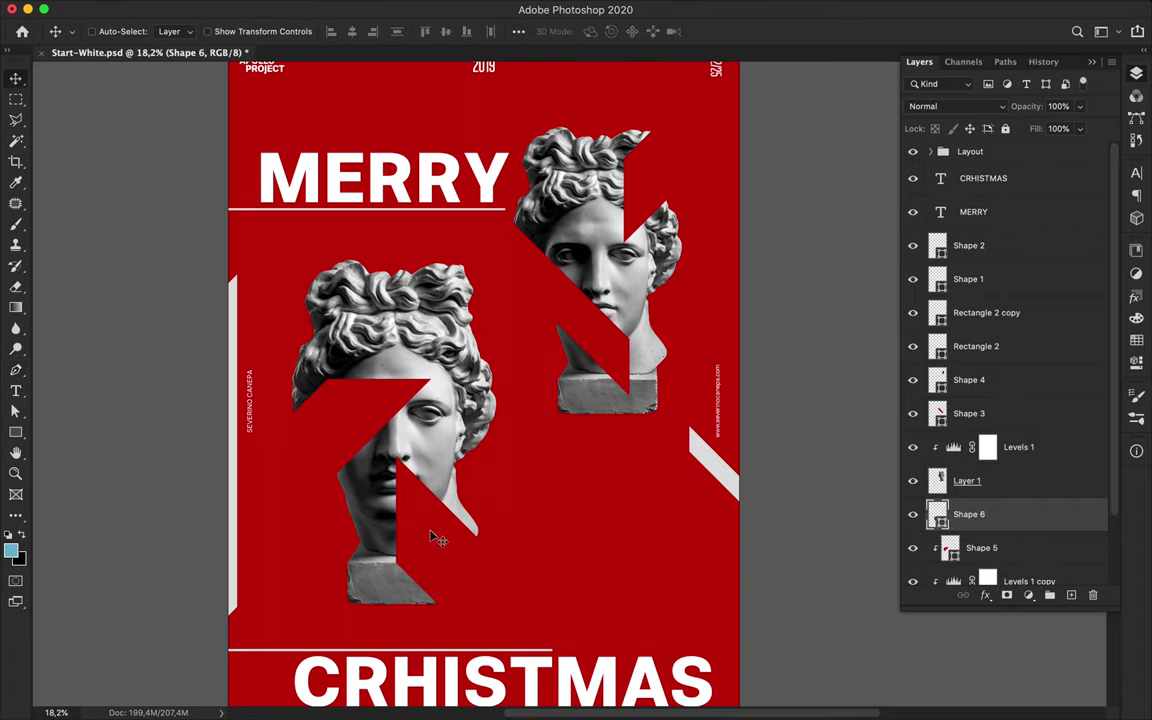
- Nudge the larger bust's neck cut to the right and stretch its eye cut up and right across the forehead
key(a)
key(v)
drag(329, 431, 353, 397)
key(v)
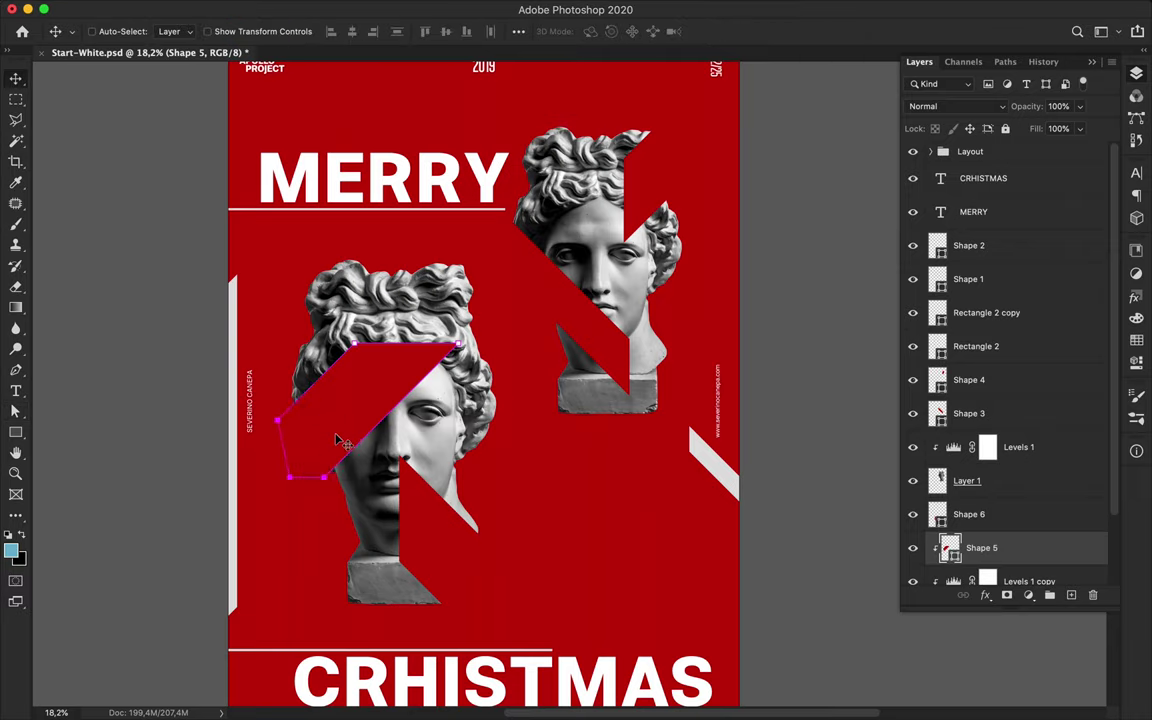
drag(341, 454, 344, 436)
- Draw a thin dark red diagonal strip across the larger bust's face, parallel to the forehead cut
key(p)
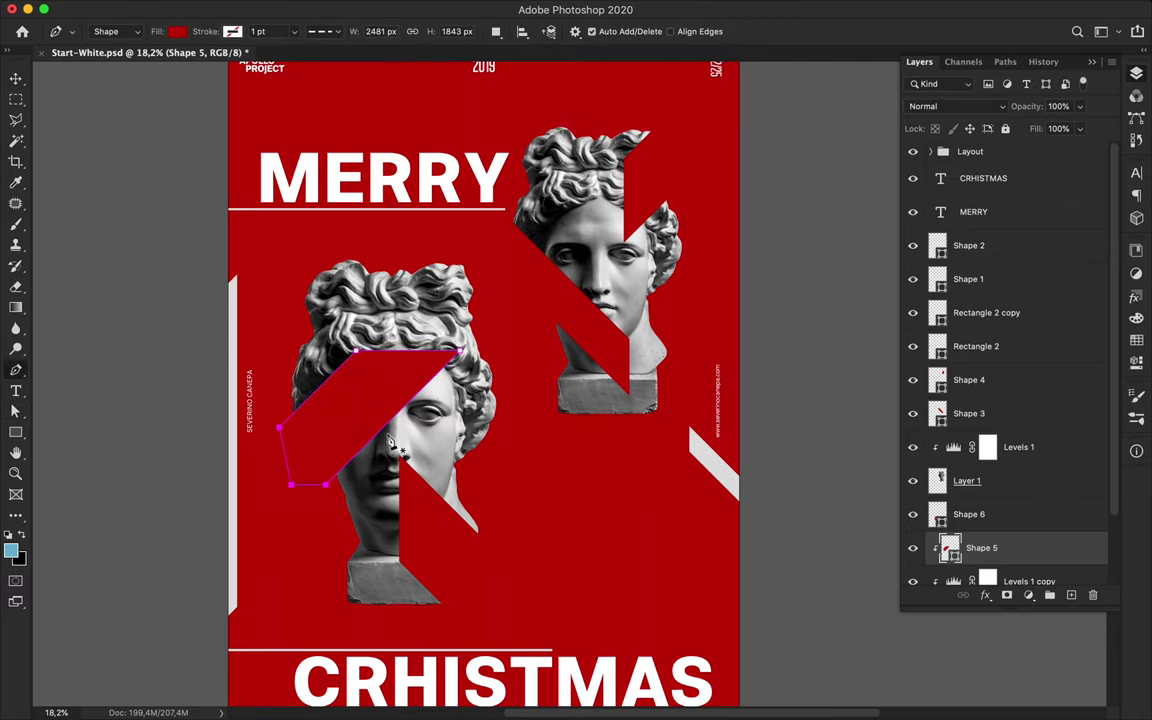
click(481, 336)
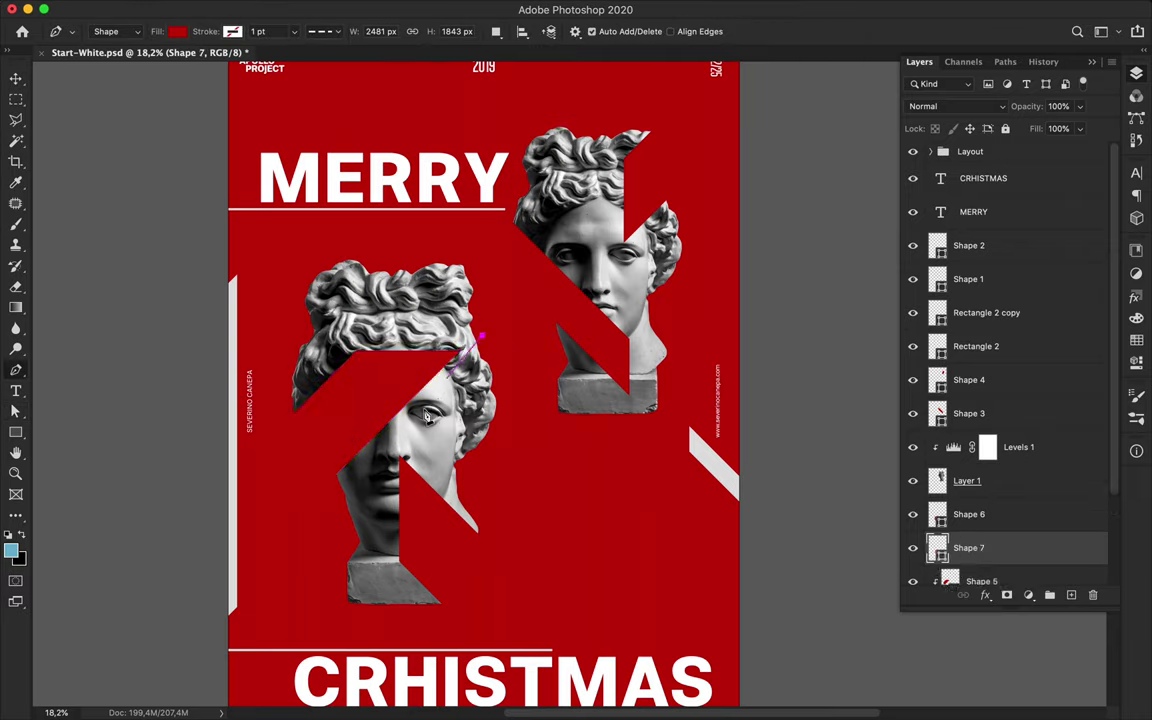
key(a)
click(500, 342)
- Draw a thin dark red diagonal strip about 974 × 957 px from the smaller bust's mouth, with its layer above Levels 1
scroll(560, 335, up, 4)
key(p)
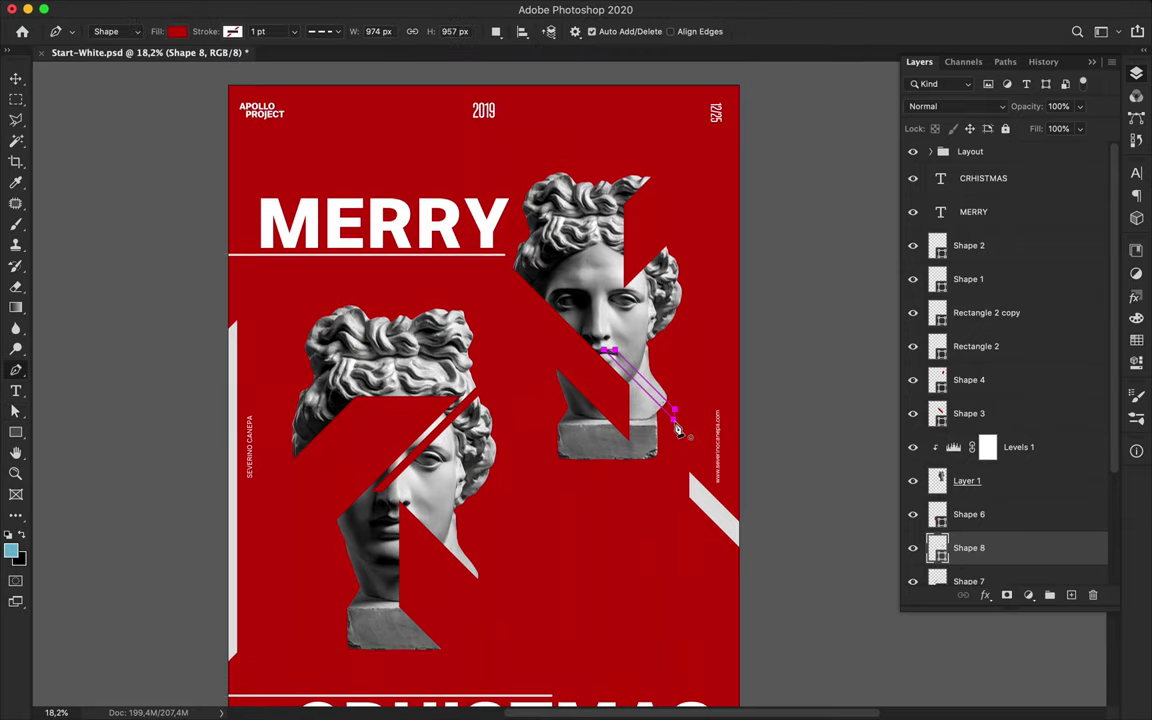
drag(968, 547, 985, 432)
key(a)
scroll(543, 425, down, 1)
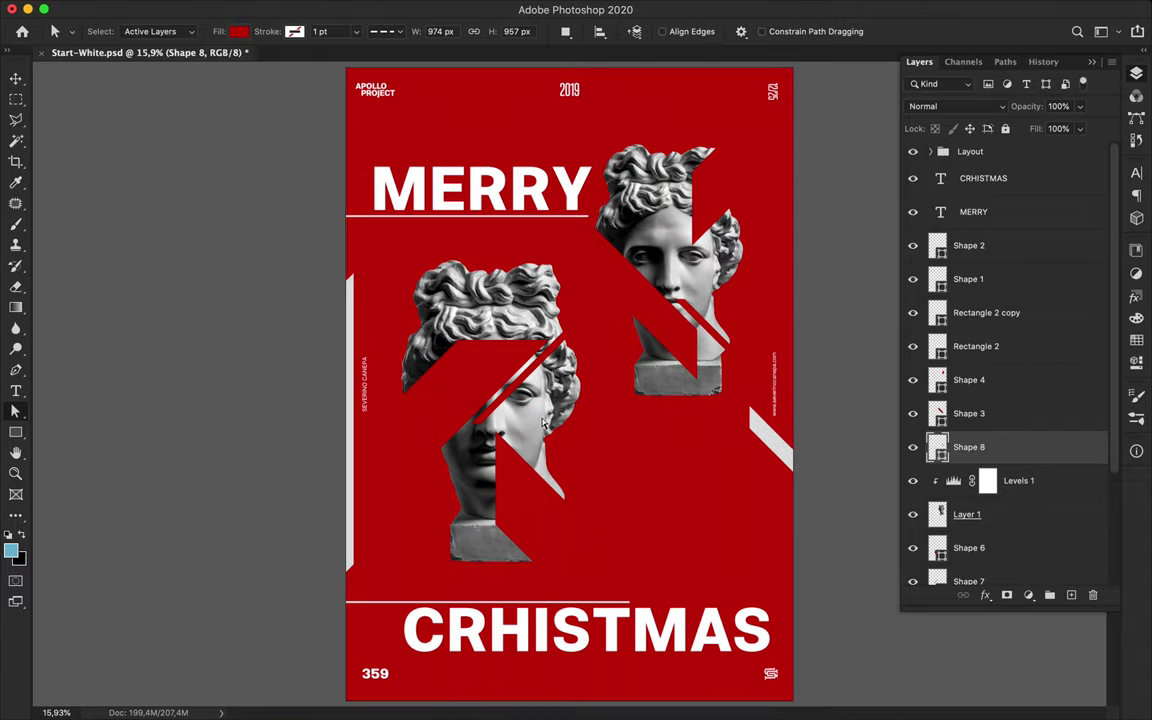
- Add a text layer reading 20 beneath MERRY and enlarge it to 172.37 pt
scroll(543, 423, up, 3)
scroll(530, 370, up, 10)
key(t)
click(407, 337)
text(0)
key(super+Return)
key(super+t)
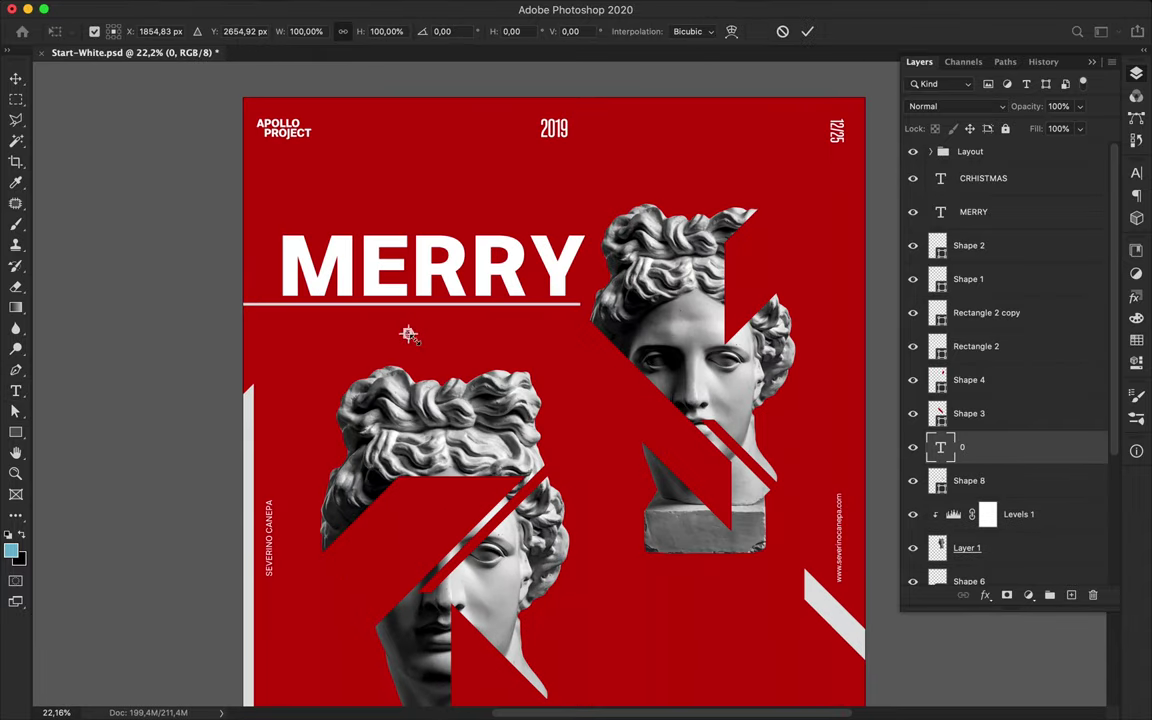
drag(414, 340, 463, 348)
key(Return)
double_click(429, 364)
text(20)
key(super+Return)
key(v)
- Set the 20 text to Molde Regular at 92 pt and place it under the right end of MERRY's line
click(1137, 175)
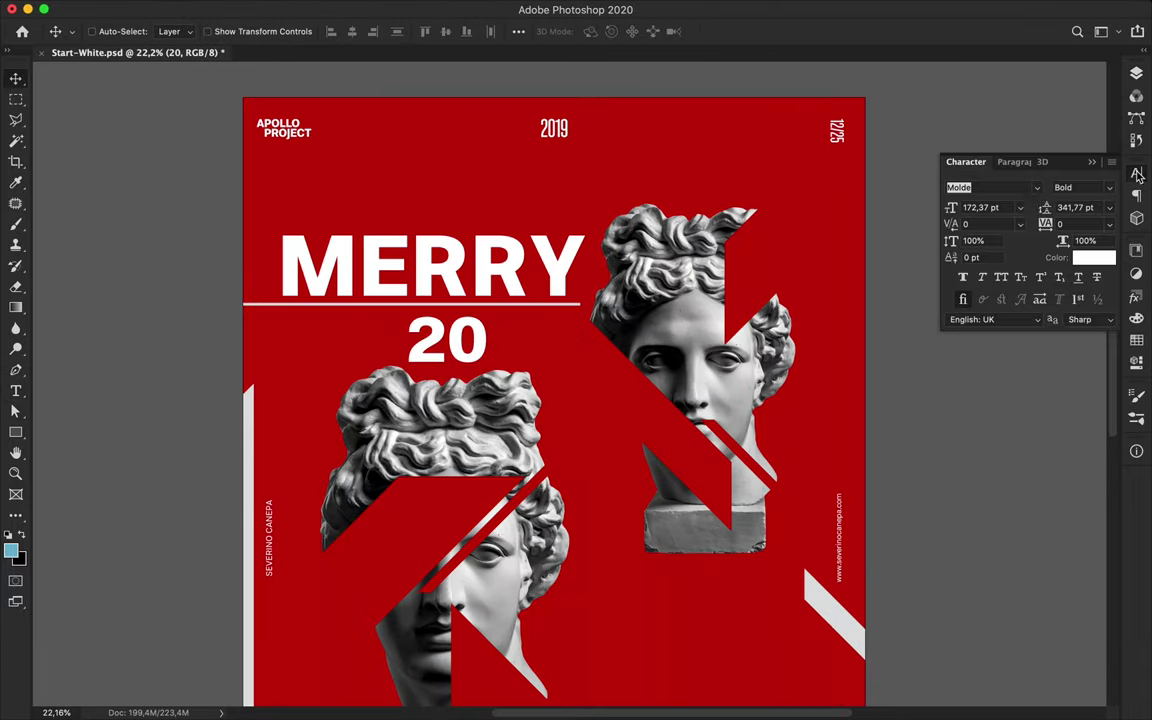
click(1090, 187)
key(Up)
key(Up)
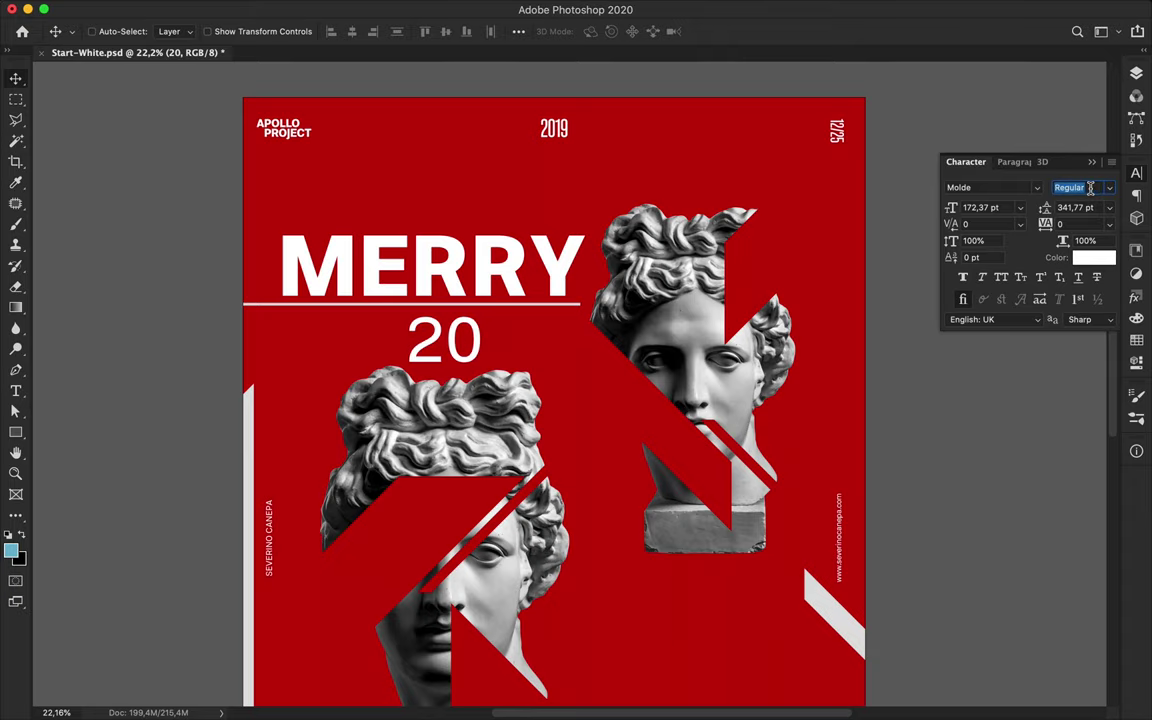
drag(434, 350, 569, 329)
key(super+z)
- Duplicate the 20 text straight down above the CRHISTMAS line and change the copy to 19
scroll(582, 310, down, 4)
drag(537, 252, 540, 628)
double_click(548, 626)
text(19)
key(ctrl+Return)
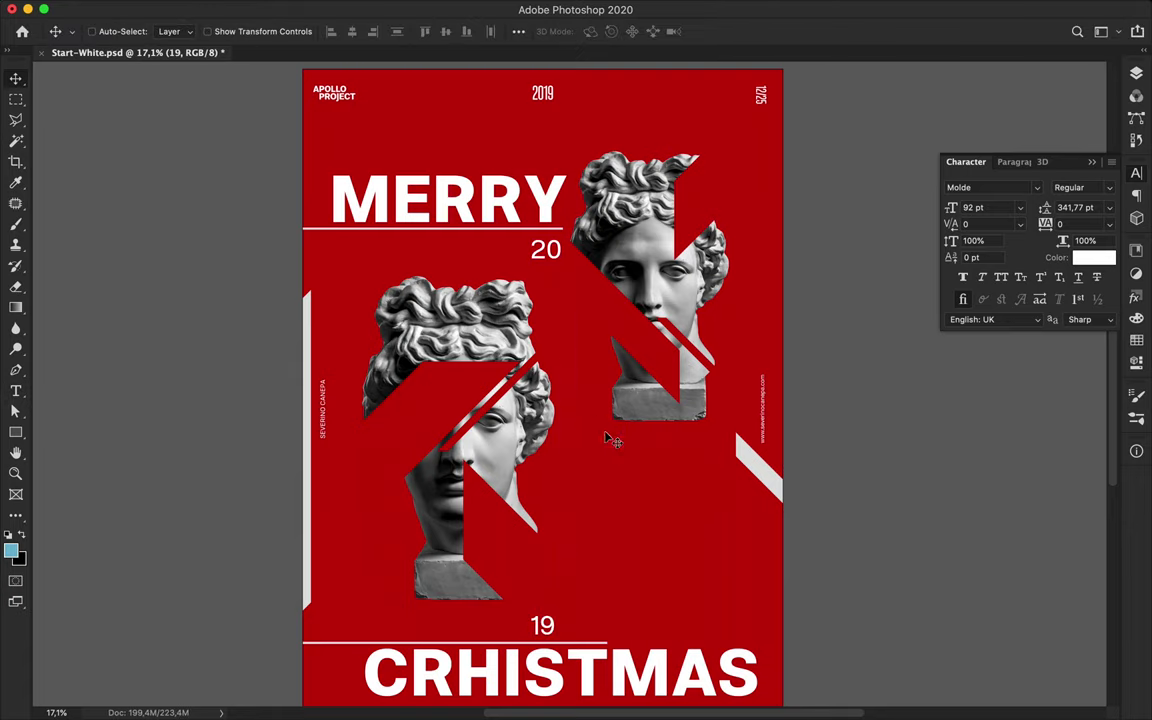
- Add a text layer reading X above the end of CRHISTMAS and enlarge it to 487.67 pt
key(t)
key(super+t)
drag(640, 528, 727, 613)
key(super+z)
drag(640, 528, 766, 656)
key(Return)
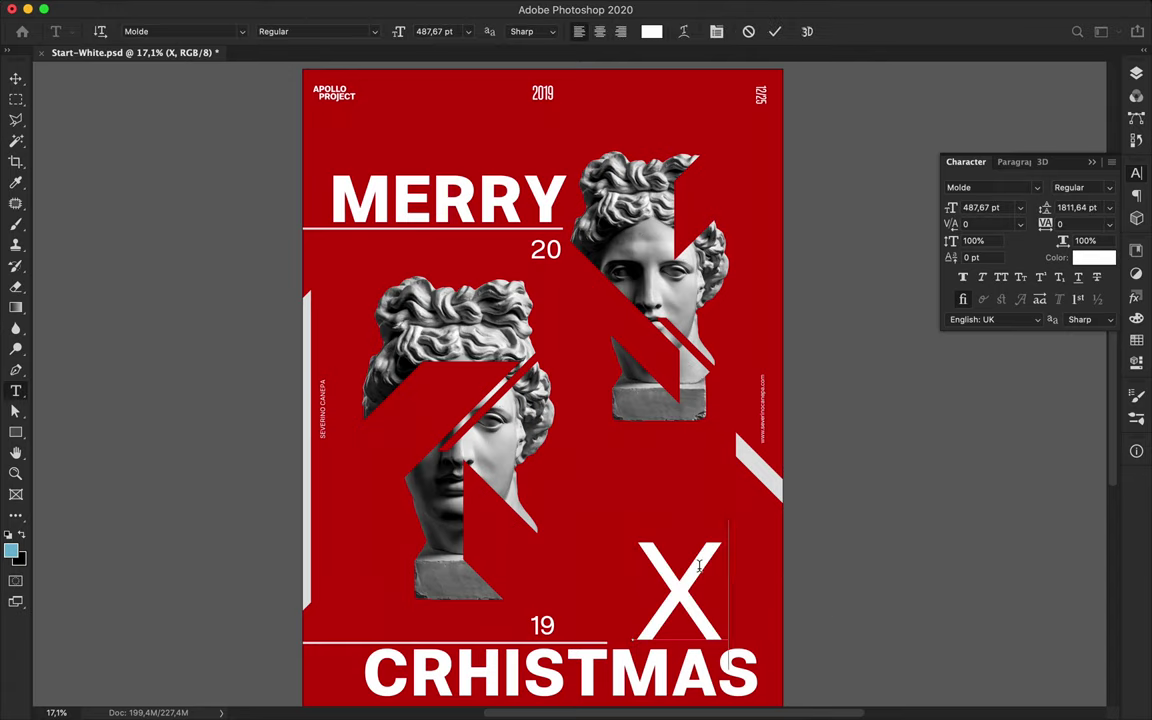
- Set the X to Bold and move it up and left, right beside the larger bust
key(v)
drag(694, 588, 633, 535)
click(1094, 188)
key(Down)
key(Down)
key(Down)
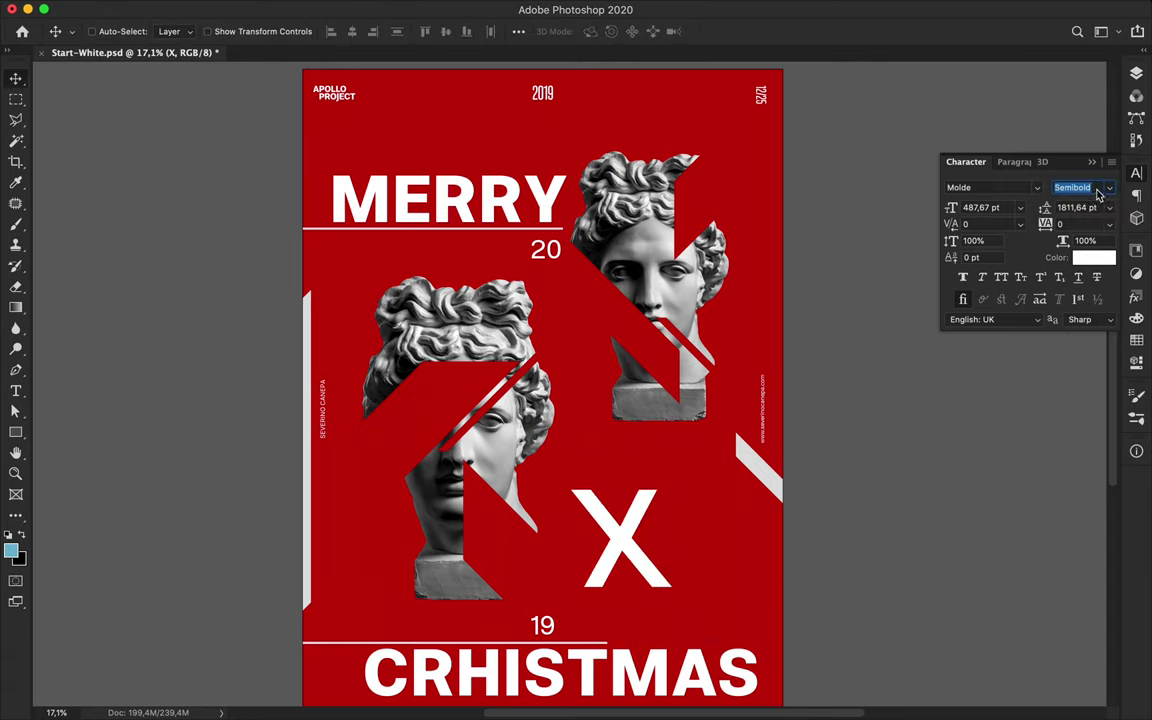
drag(640, 540, 600, 492)
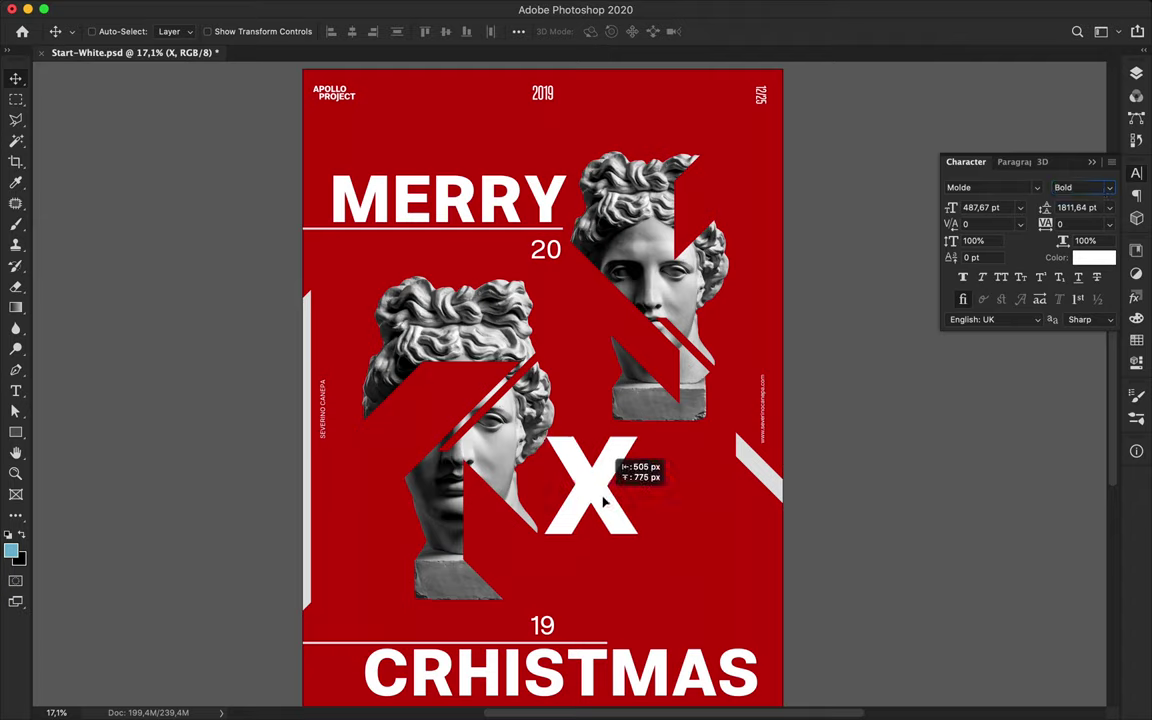
- Enlarge the X to 776.82 pt in the empty area beneath the smaller bust
key(super+t)
drag(591, 566, 687, 549)
key(Return)
- Change the fill of the diagonal Shape 2 stripe at the poster's right edge to white
super+click(771, 481)
key(a)
click(239, 32)
click(337, 37)
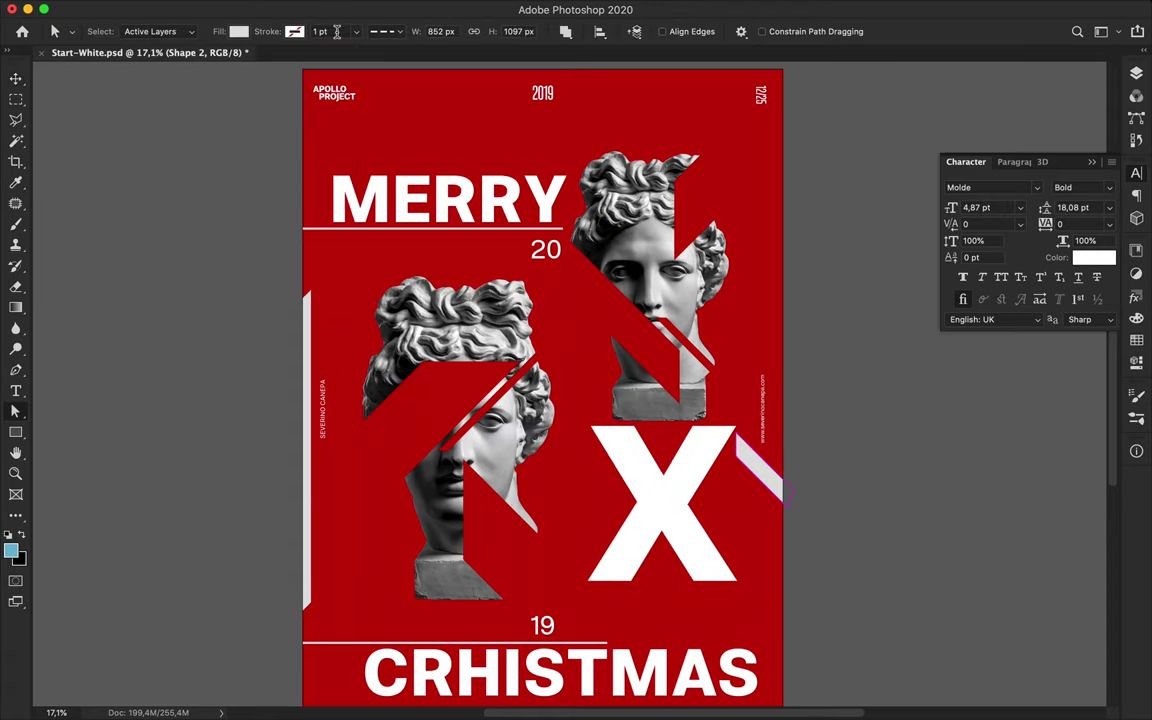
click(239, 32)
click(338, 63)
drag(697, 268, 668, 228)
click(1036, 223)
- Move the X partly off the poster's right edge beside the smaller bust and place its layer directly below MERRY
key(v)
key(super+plus)
click(713, 490)
drag(713, 490, 684, 494)
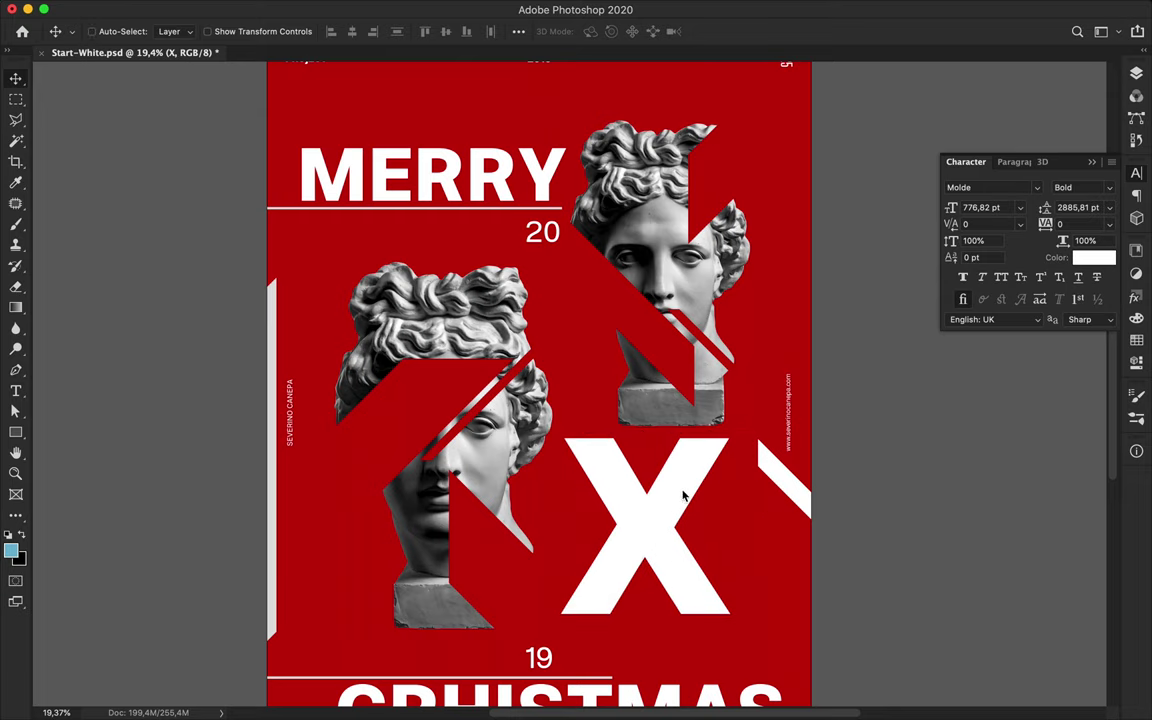
key(super+minus)
drag(671, 564, 818, 316)
key(F7)
drag(1002, 398, 1067, 240)
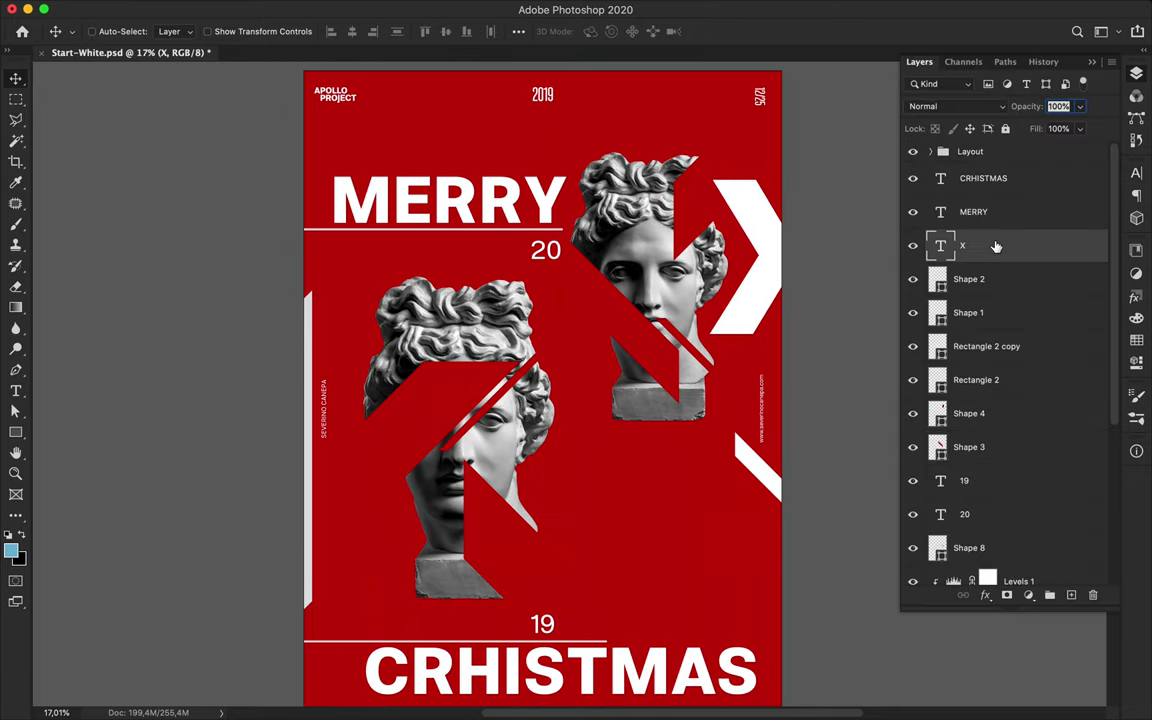
- Copy the X to the poster's left edge beside the larger bust's neck and shift the vertical grey bar slightly up and right
drag(700, 248, 331, 540)
drag(310, 382, 315, 352)
- Draw a light grey parallelogram about 2946 px wide along the poster's bottom edge, beside the 359 text
scroll(487, 440, down, 3)
key(p)
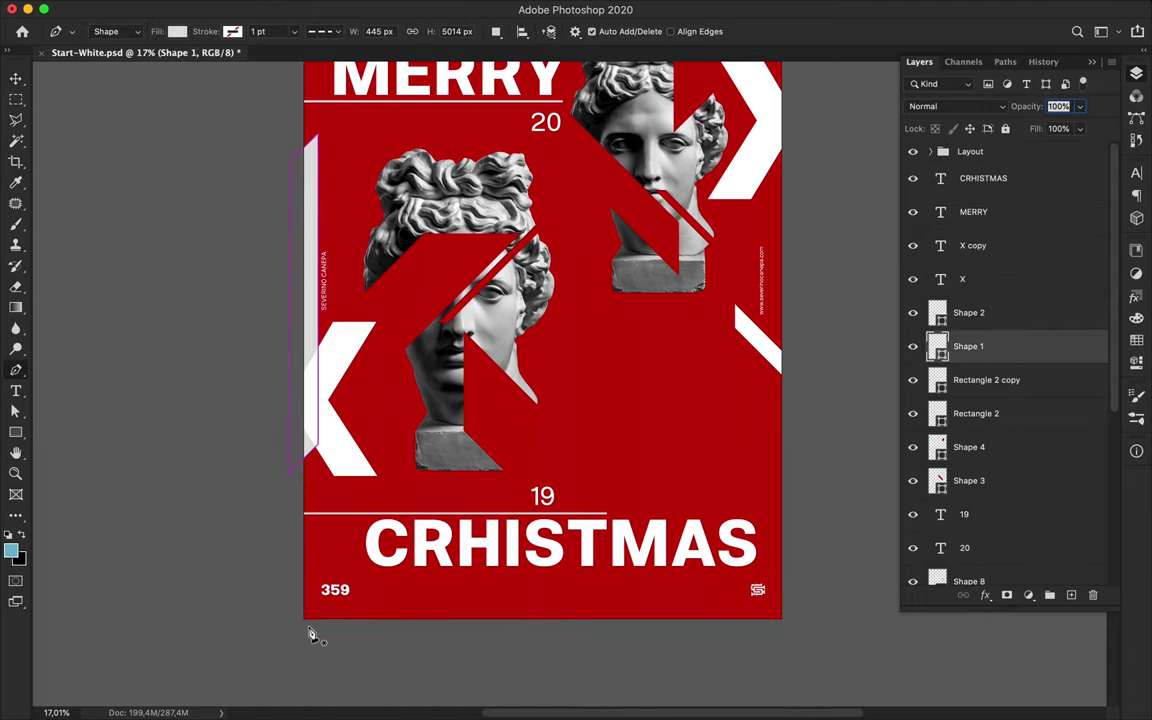
click(330, 624)
click(528, 579)
click(475, 632)
click(328, 623)
key(a)
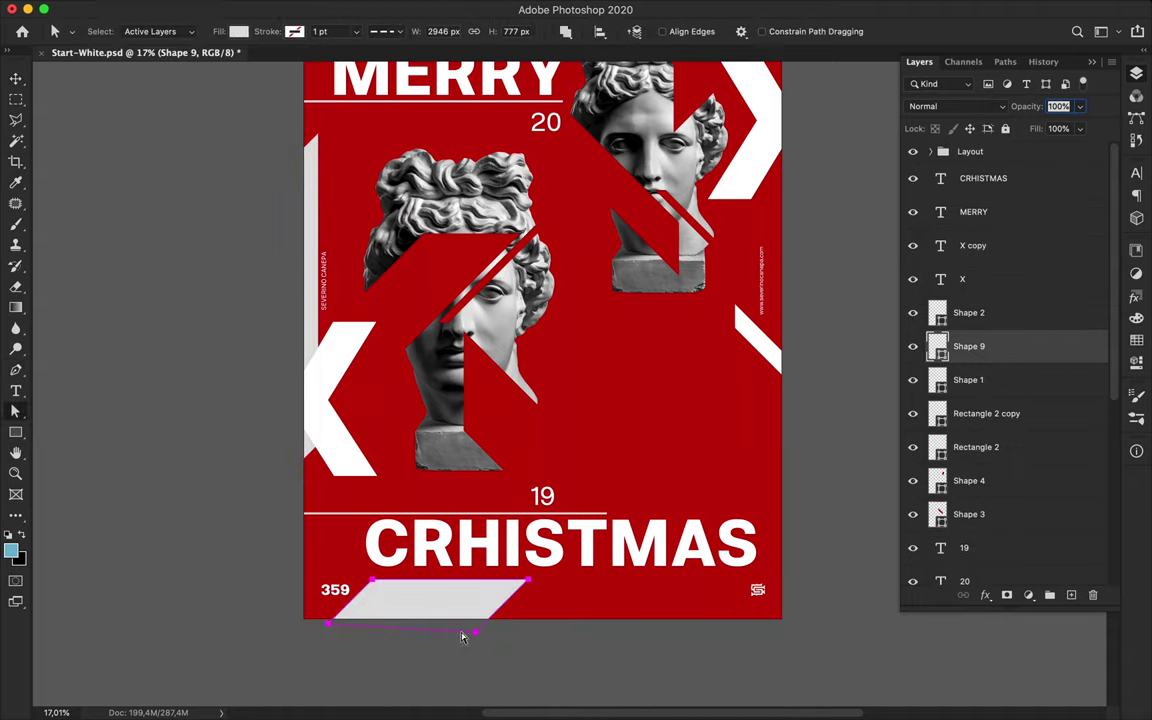
scroll(486, 630, up, 2)
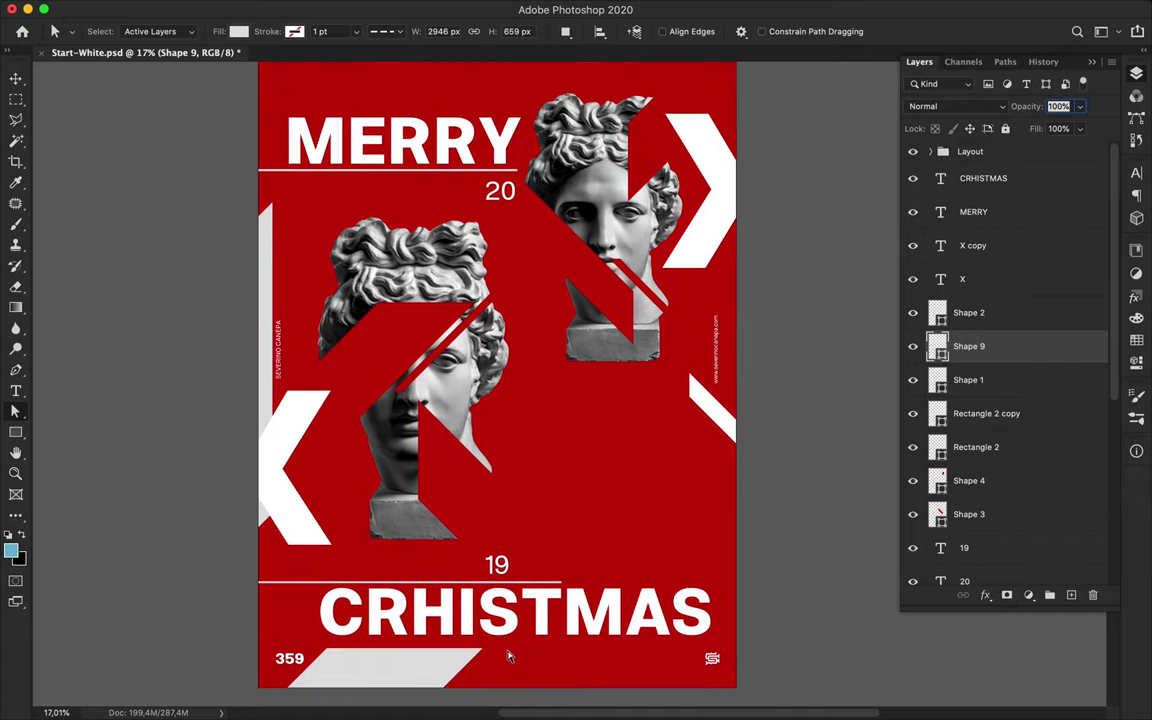
scroll(490, 635, down, 1)
key(v)
scroll(505, 650, up, 3)
scroll(515, 658, down, 3)
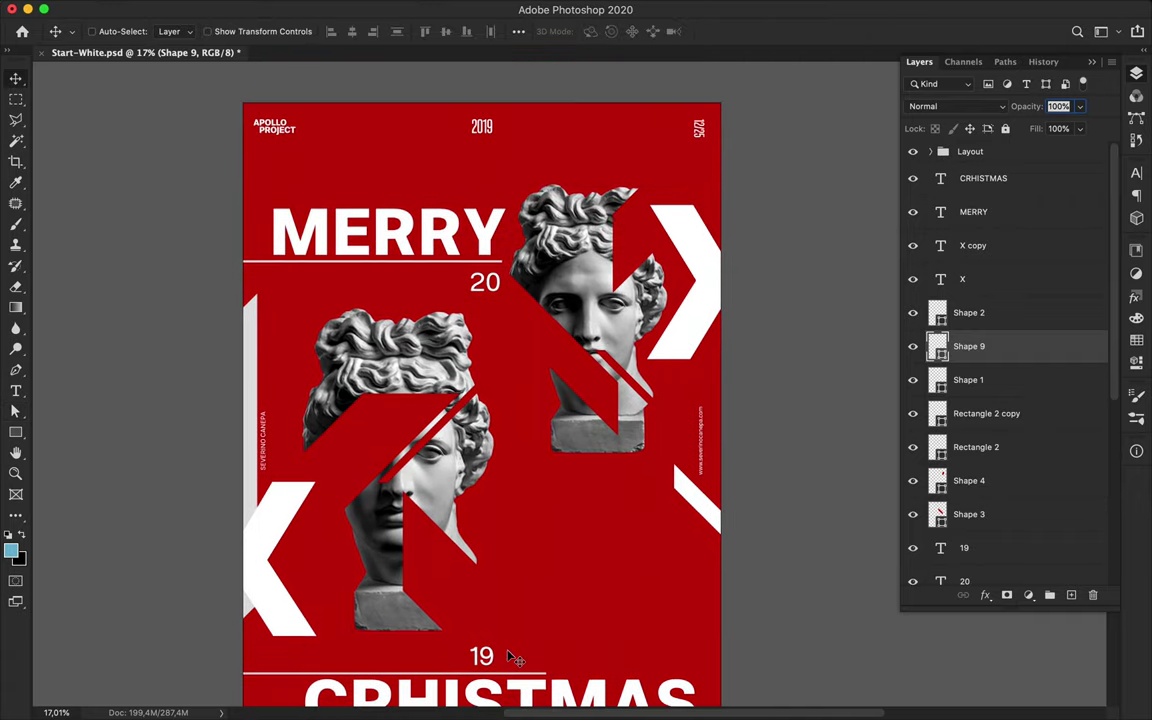
scroll(583, 598, right, 2)
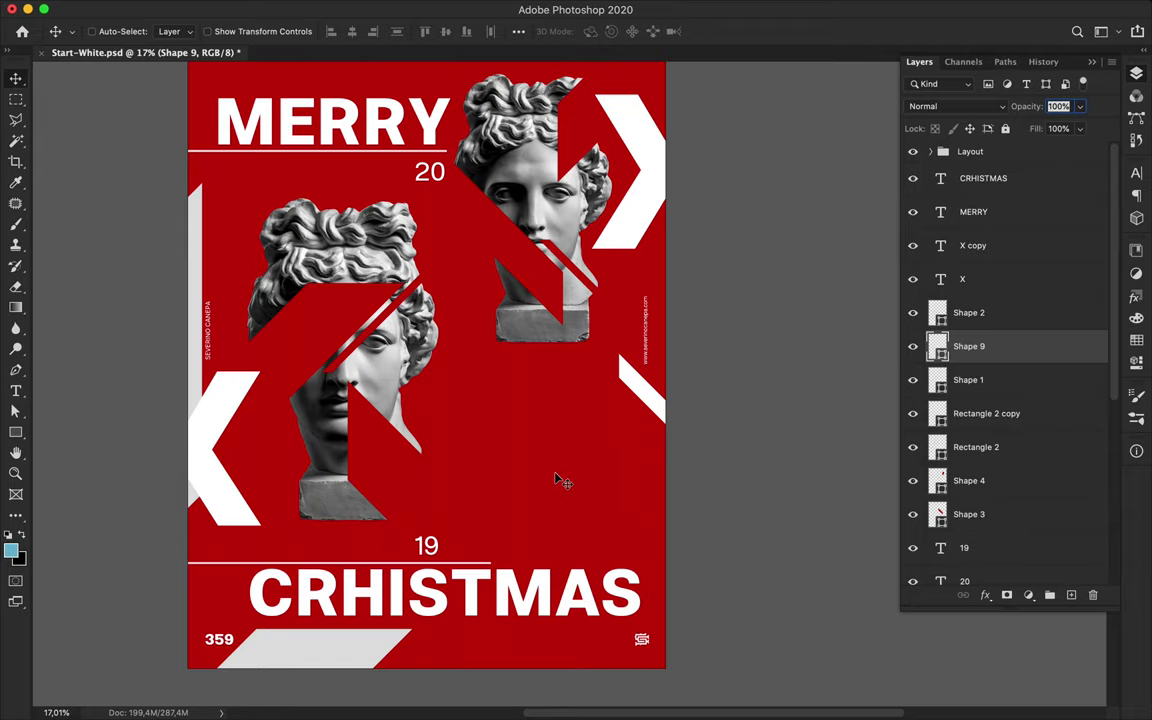
- Draw a light grey diagonal stripe about 1476 × 1849 px to the right of the larger bust's neck
key(p)
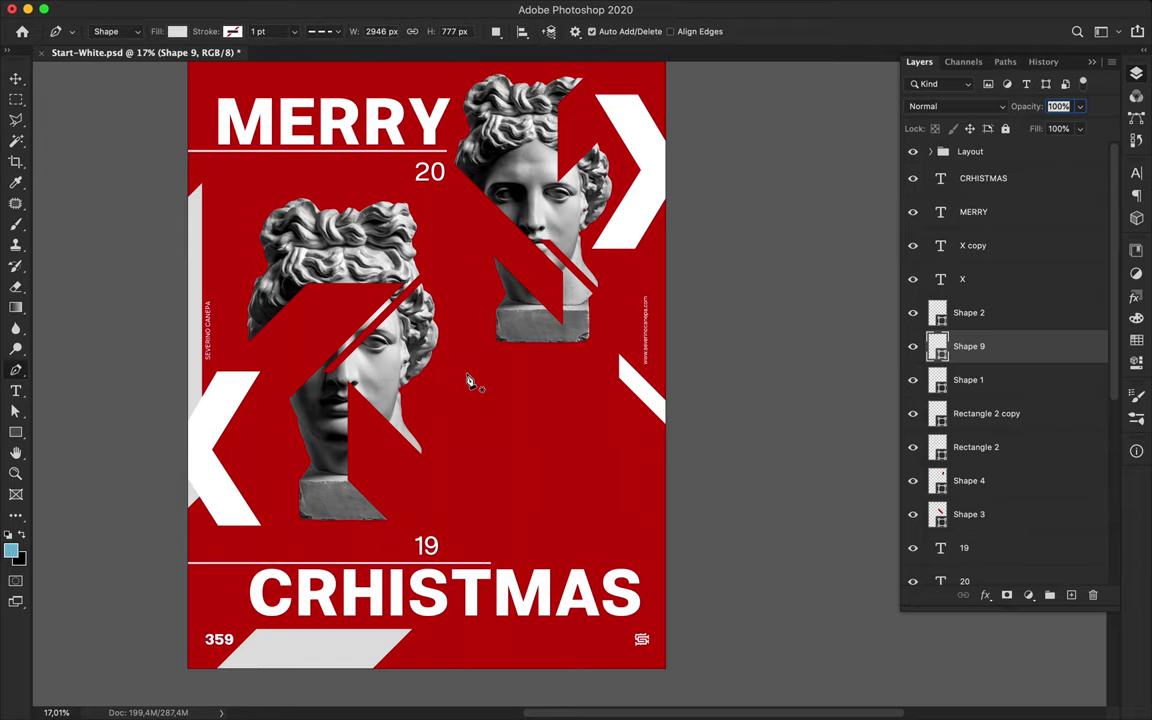
click(486, 362)
click(401, 447)
click(401, 488)
click(501, 387)
click(486, 362)
- Rasterize the new diagonal stripe's layer and trim its right end to a vertical edge
right_click(1055, 346)
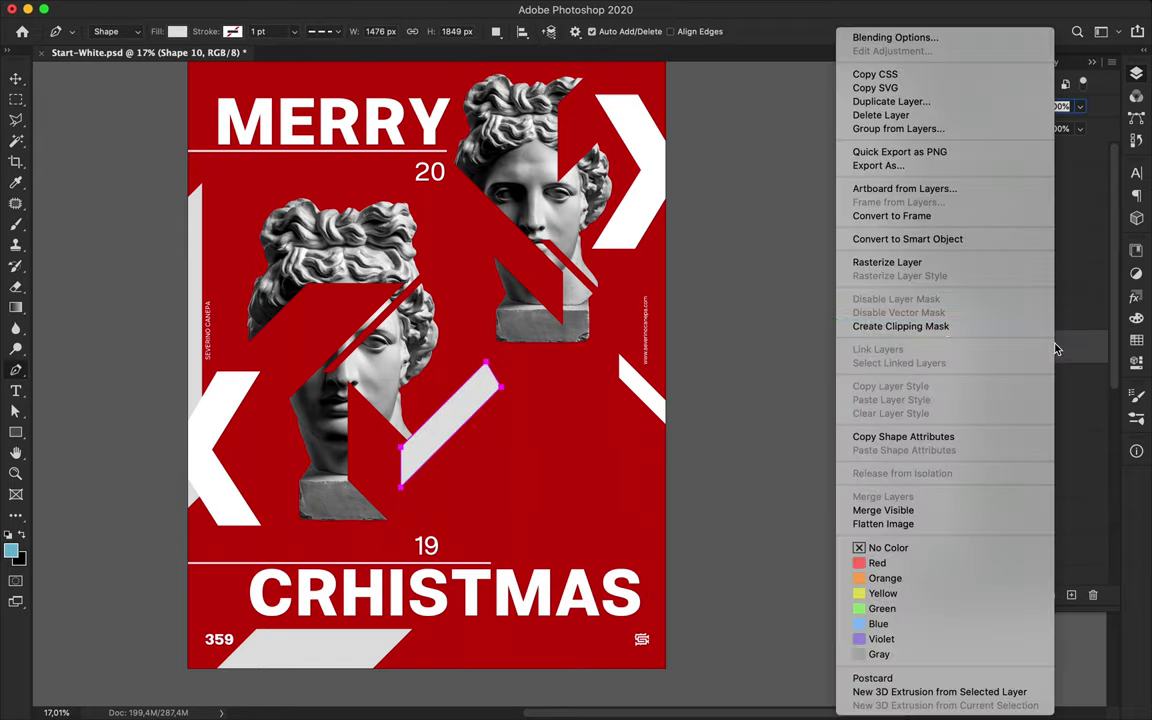
click(932, 262)
key(v)
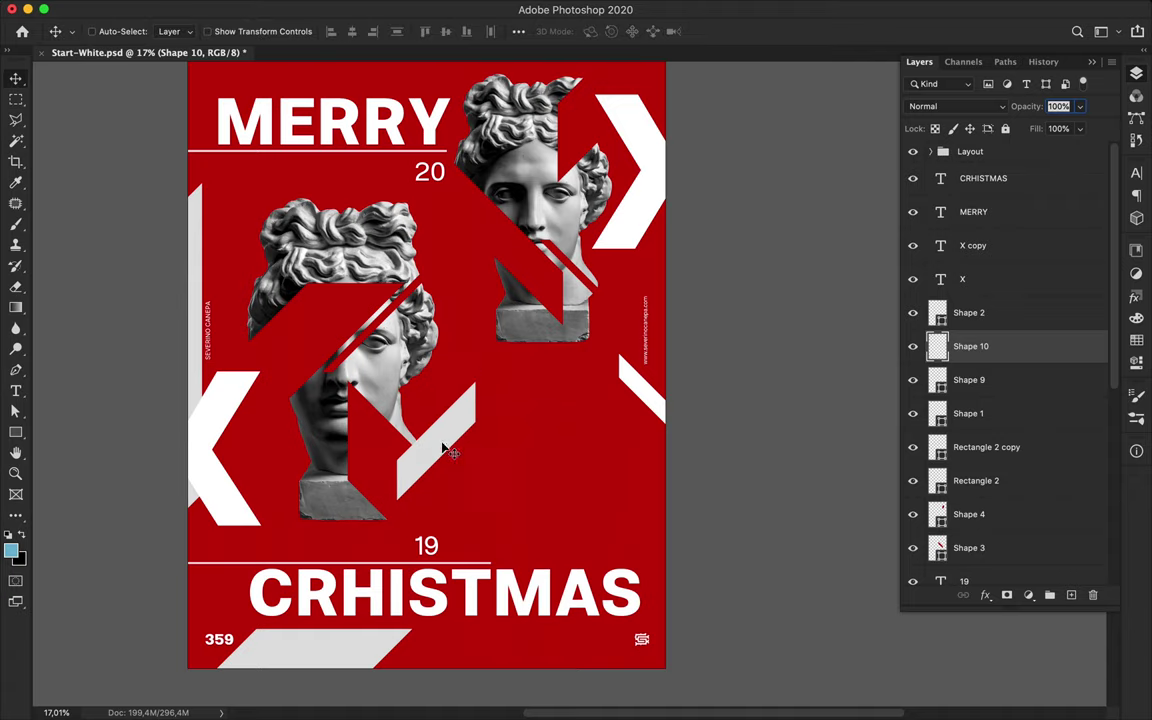
- Duplicate the diagonal stripe just below itself and delete the copy's lower half to leave a thinner stripe
drag(445, 445, 456, 494)
key(l)
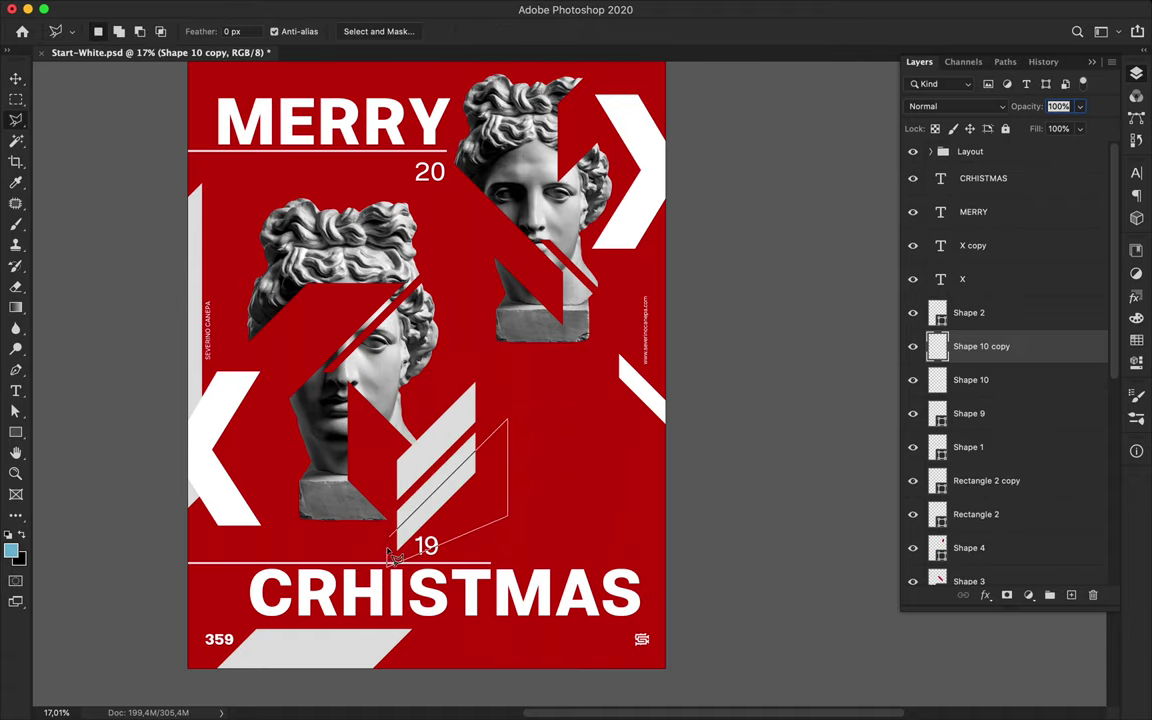
click(389, 537)
key(Delete)
key(super+d)
key(v)
scroll(515, 496, up, 5)
scroll(515, 496, down, 4)
scroll(515, 496, right, 4)
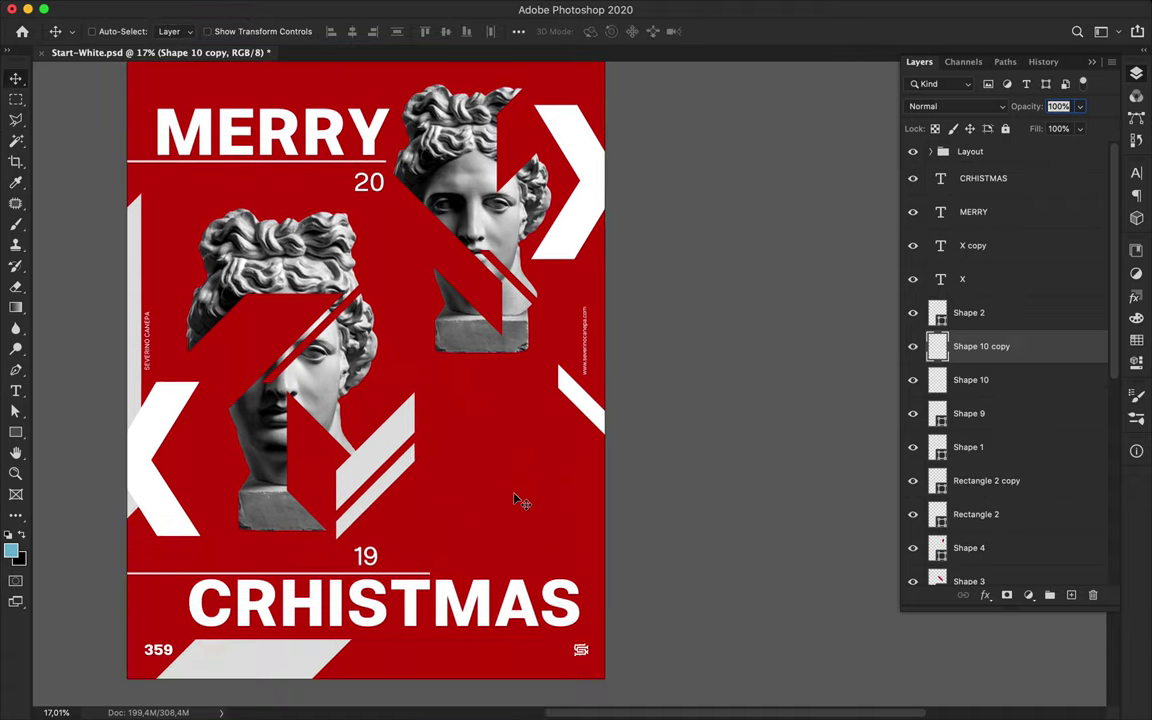
scroll(560, 523, up, 2)
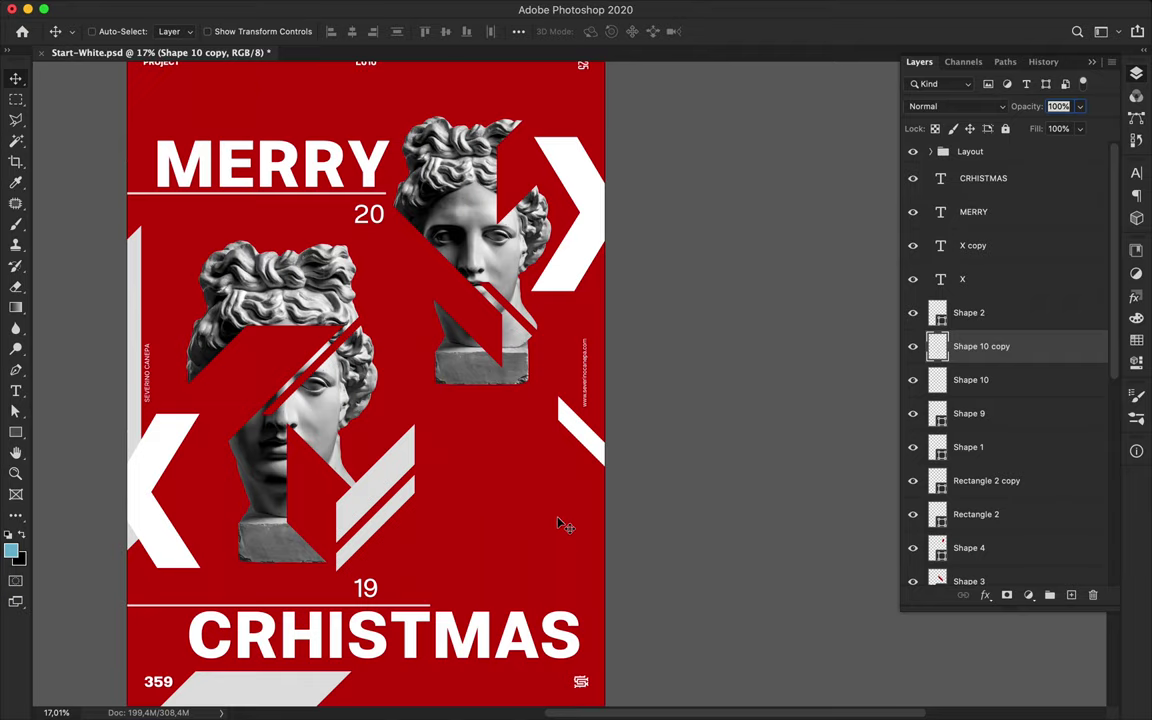
- Scale both diagonal stripes down together and place them just above the 19, beside the larger bust's base
click(396, 460)
shift+click(404, 493)
key(super+t)
drag(414, 499, 368, 501)
key(Return)
drag(363, 488, 368, 567)
- Move the red Shape 4 cut leftward over the smaller bust's hair and forehead and widen it to reach the bust's right side
scroll(457, 528, up, 2)
scroll(465, 505, up, 3)
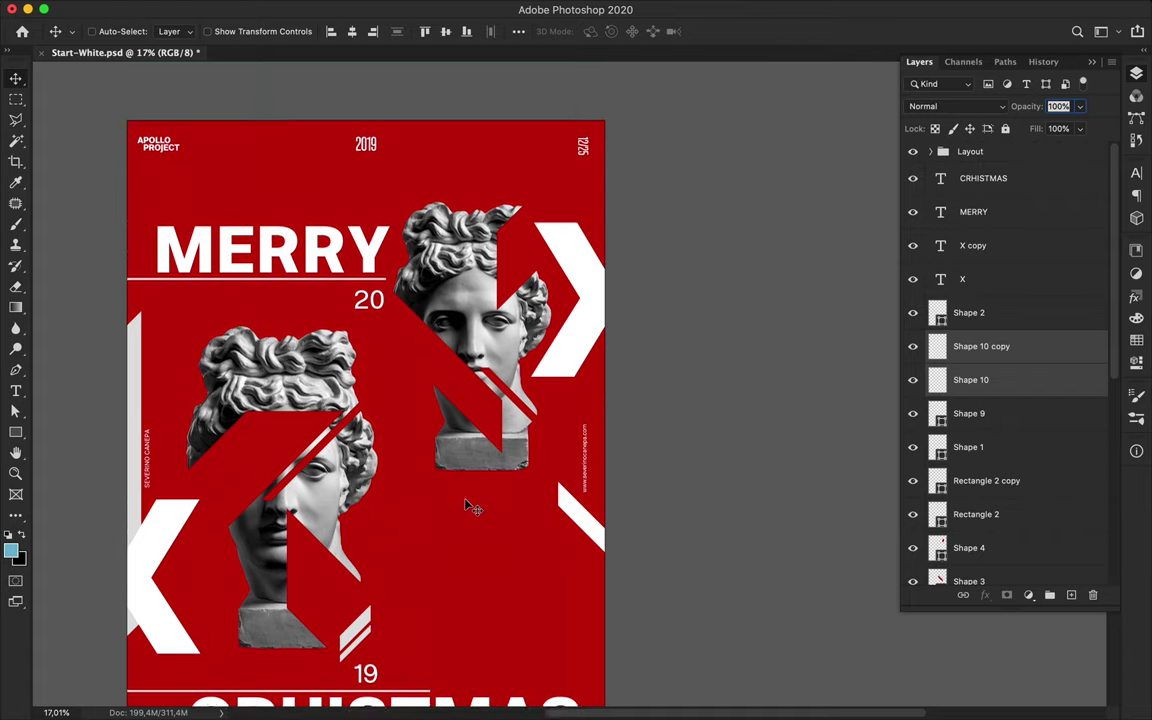
scroll(467, 507, down, 2)
scroll(467, 507, up, 1)
ctrl+click(510, 247)
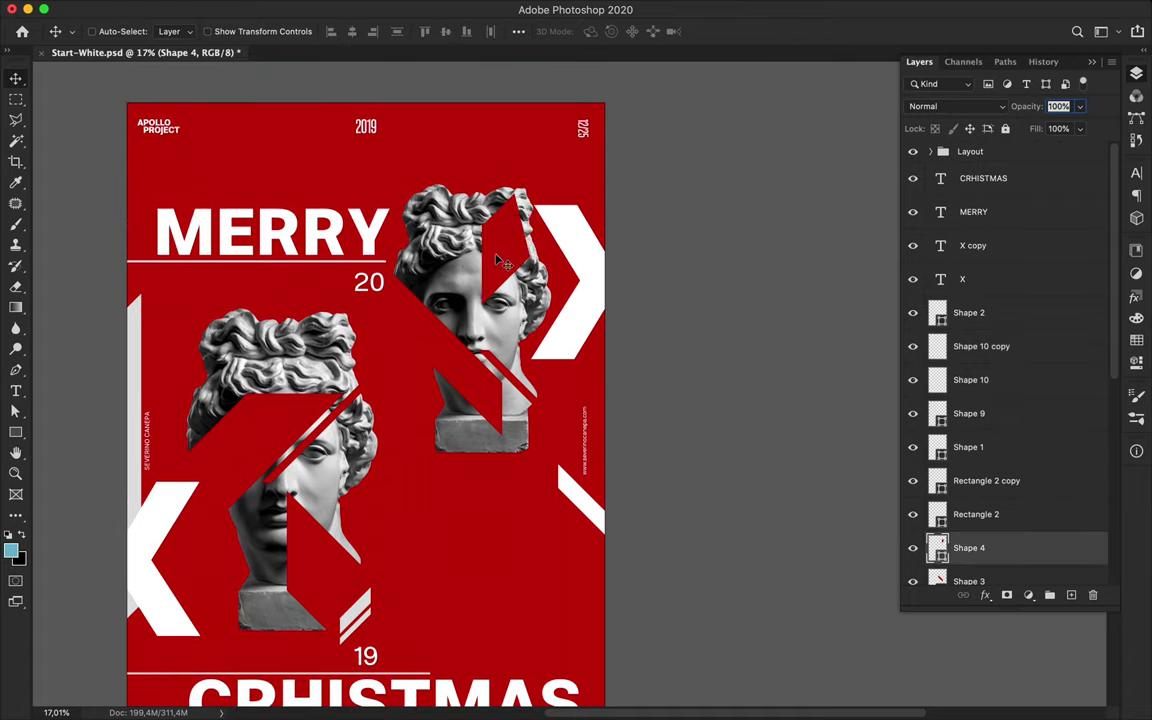
key(a)
key(v)
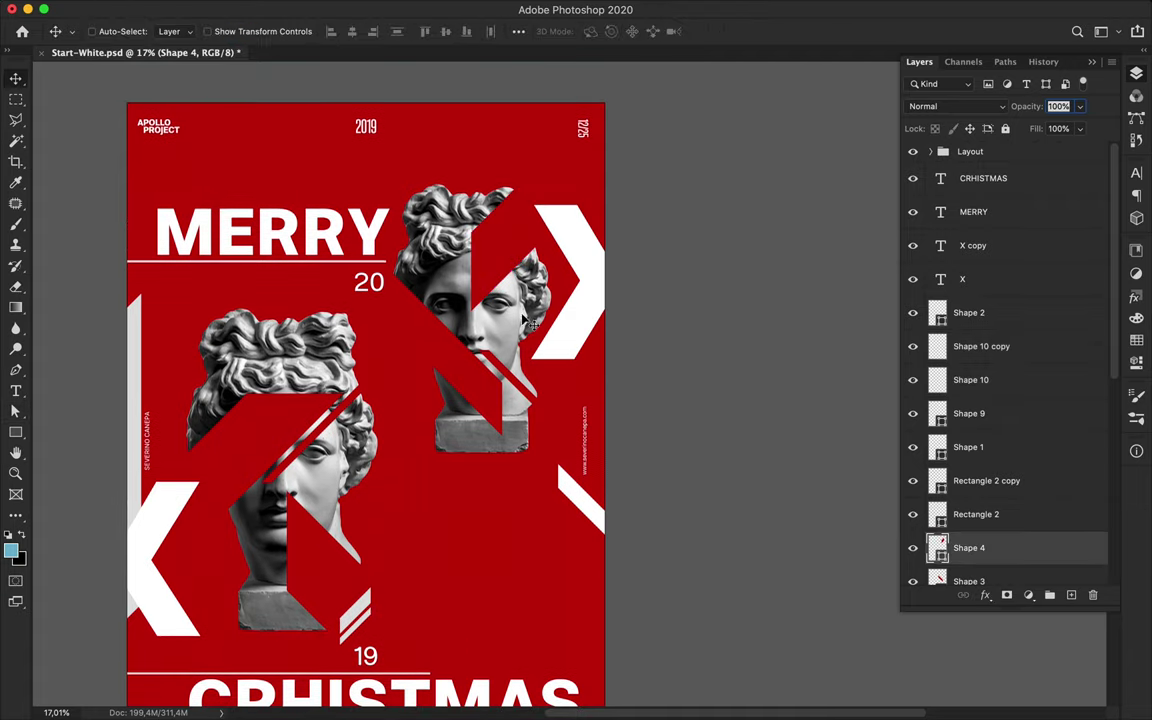
scroll(462, 392, down, 3)
scroll(492, 520, down, 3)
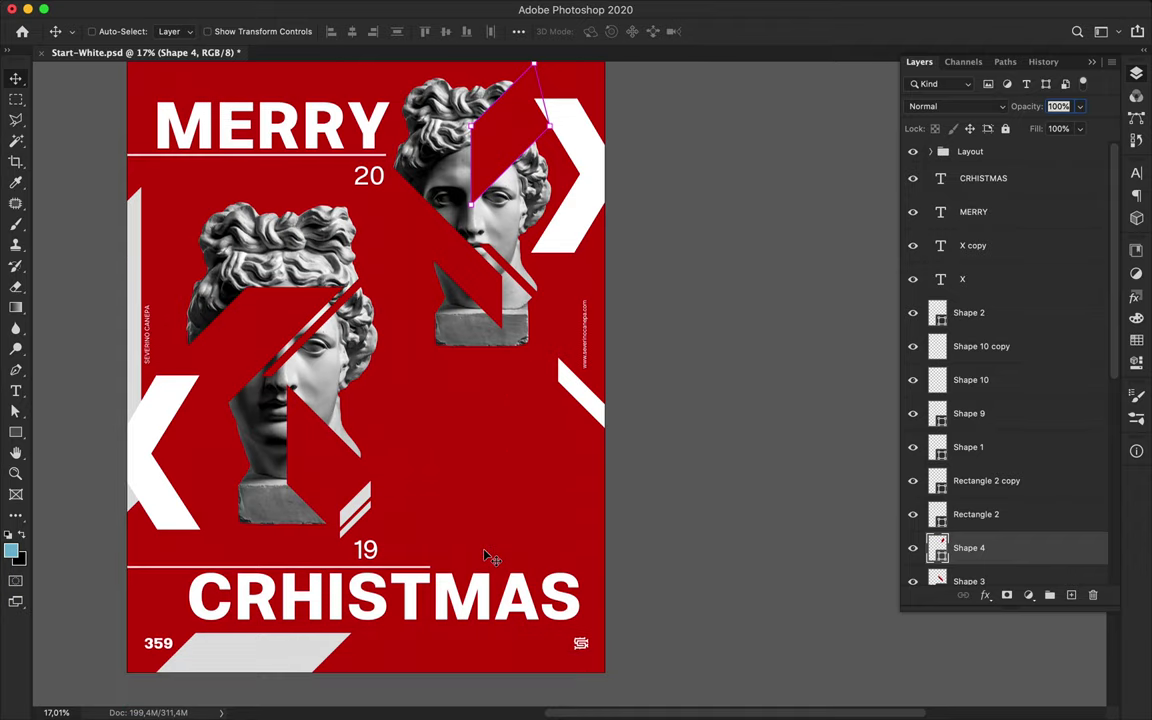
- Draw a large white polygon with a diagonal lower-left side running off the poster's right edge, above CRHISTMAS
scroll(490, 557, up, 3)
key(p)
click(615, 500)
click(533, 418)
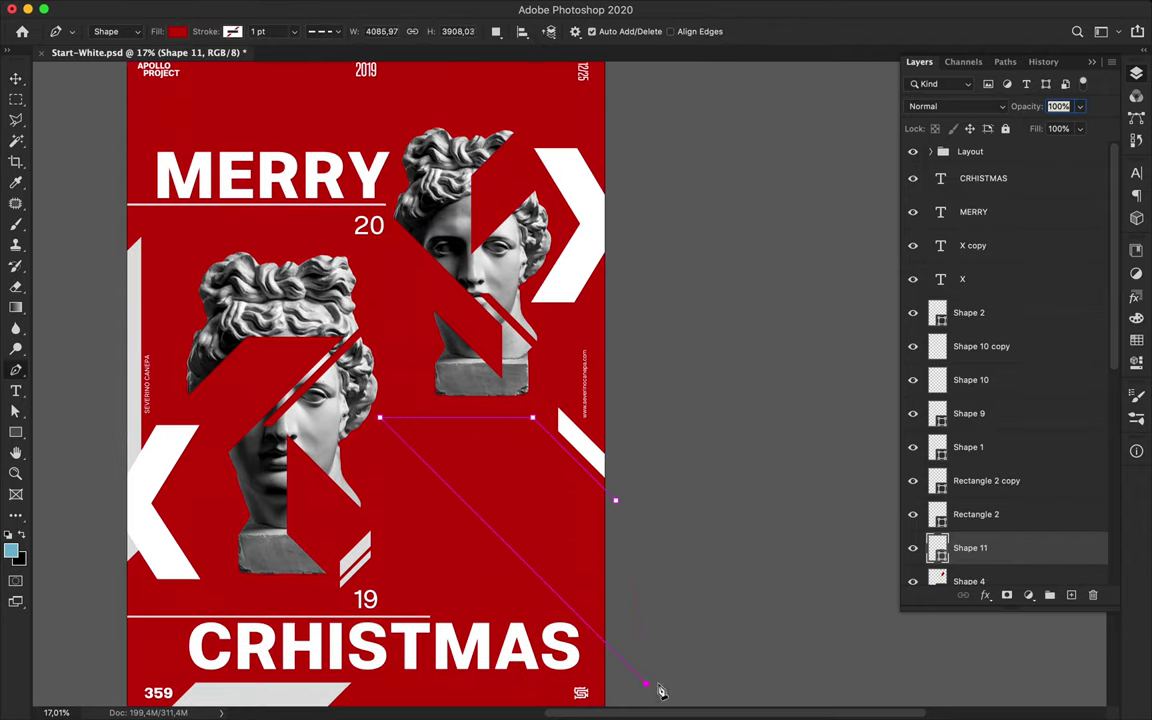
click(615, 500)
key(a)
click(244, 32)
click(144, 87)
key(v)
key(super+0)
drag(697, 472, 732, 509)
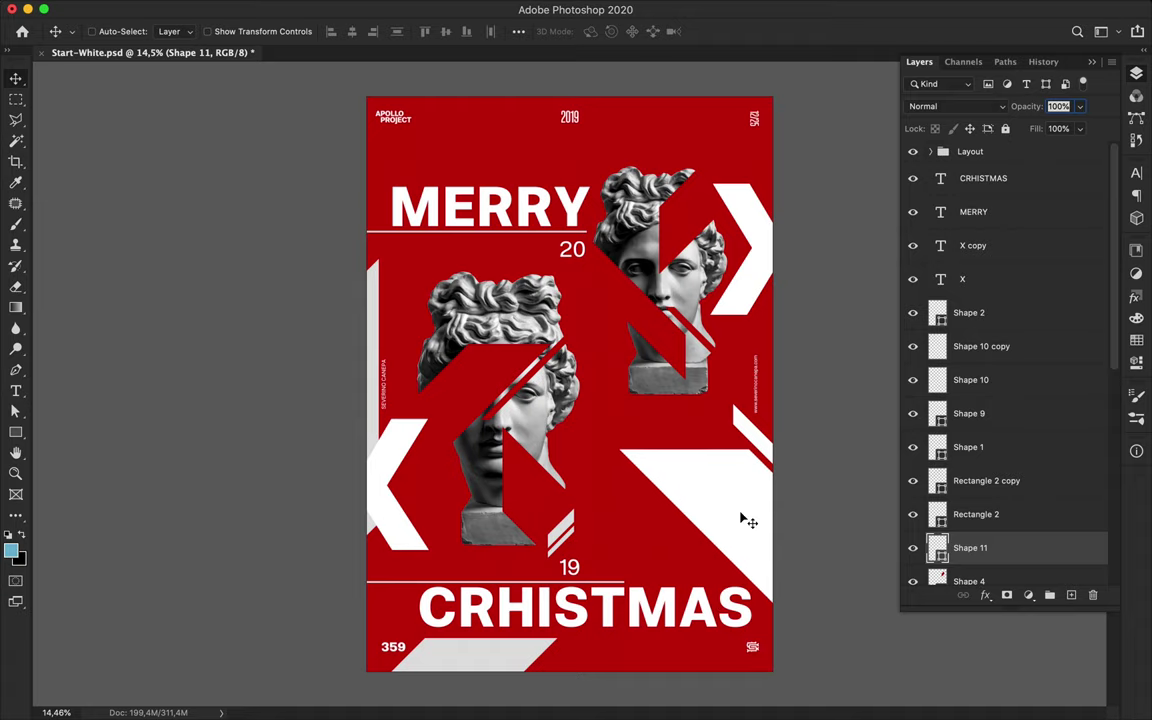
- Duplicate the thin lines so one copy sits above MERRY and another below CRHISTMAS at the poster's right edge
scroll(500, 197, up, 3)
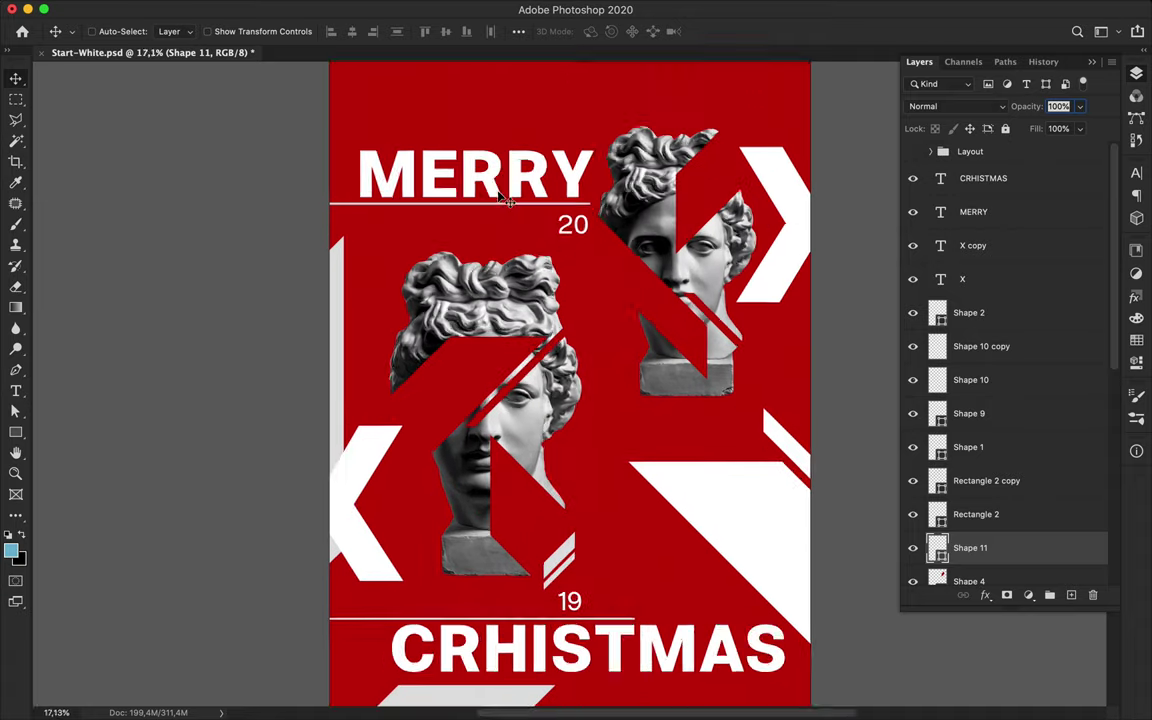
scroll(500, 197, down, 1)
drag(317, 331, 203, 260)
scroll(360, 342, down, 2)
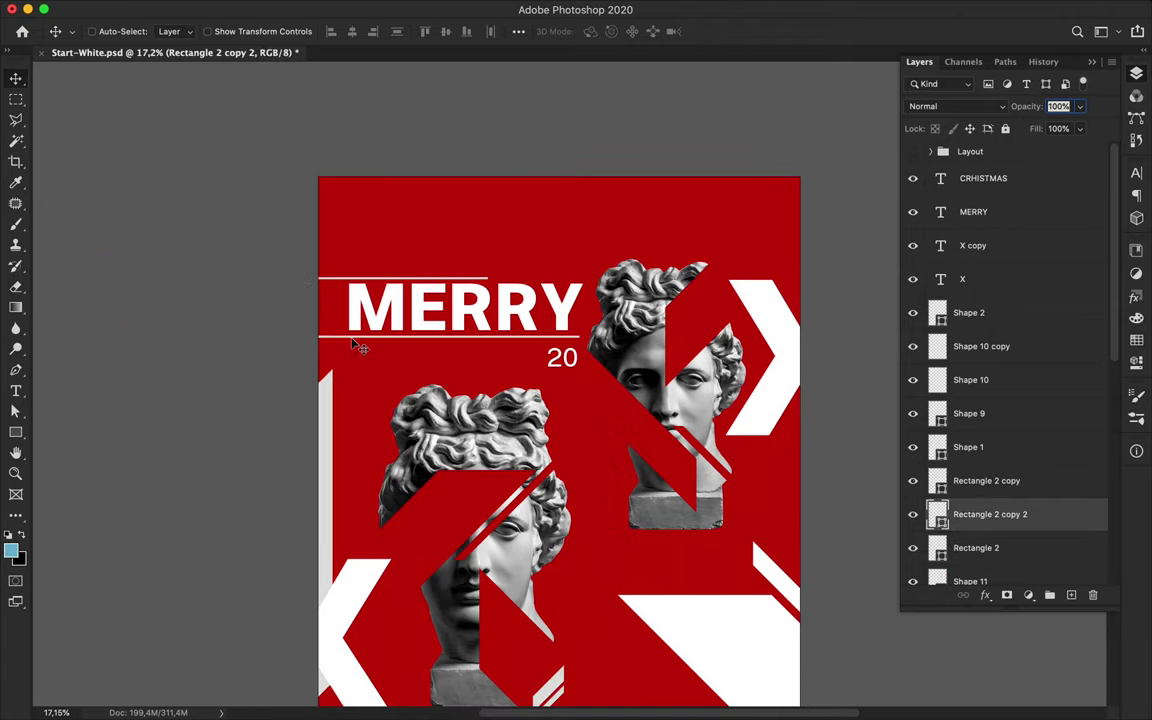
super+click(395, 573)
drag(395, 573, 616, 618)
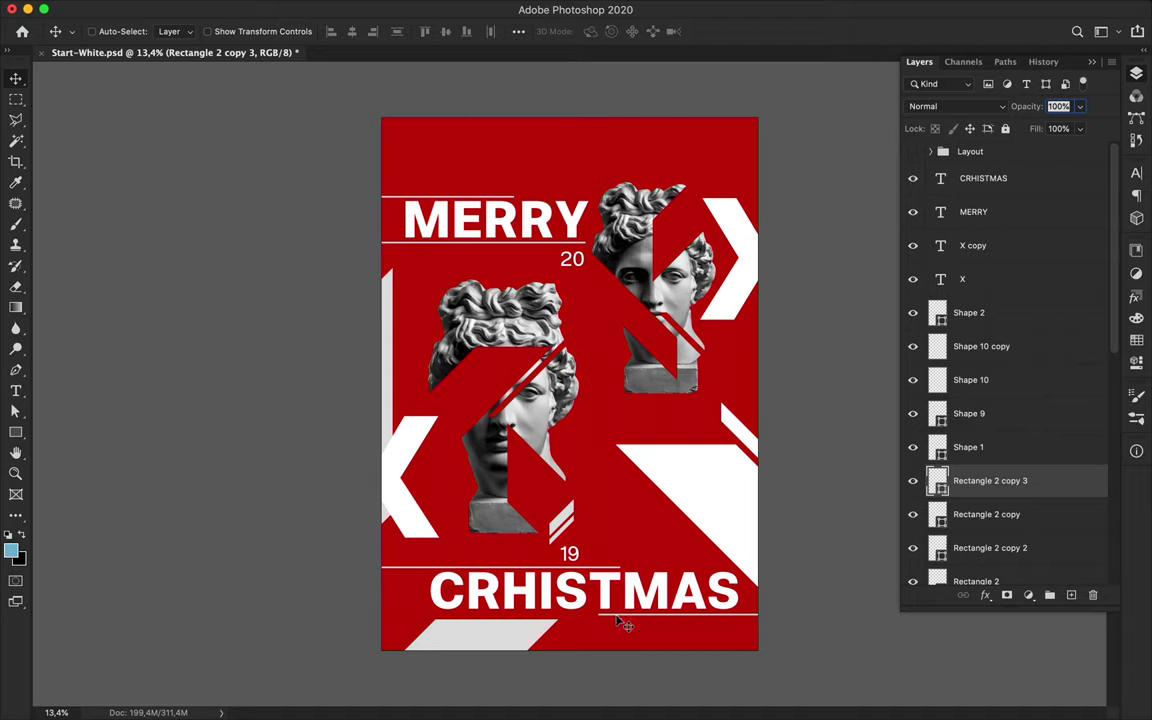
- Draw a light grey slanted strip about 3607 by 210 px along the poster's top edge, on its right half
key(p)
click(739, 105)
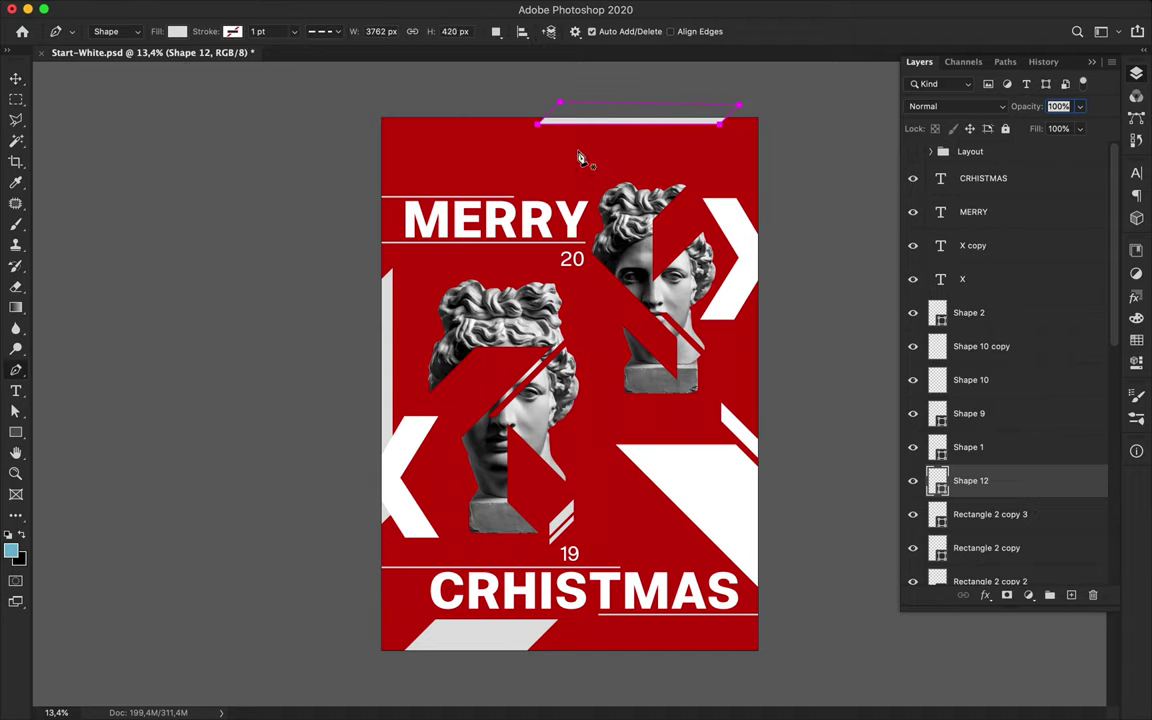
key(a)
drag(560, 102, 548, 113)
mouse_move(739, 105)
mouse_down()
mouse_move(731, 116)
mouse_move(740, 108)
mouse_up()
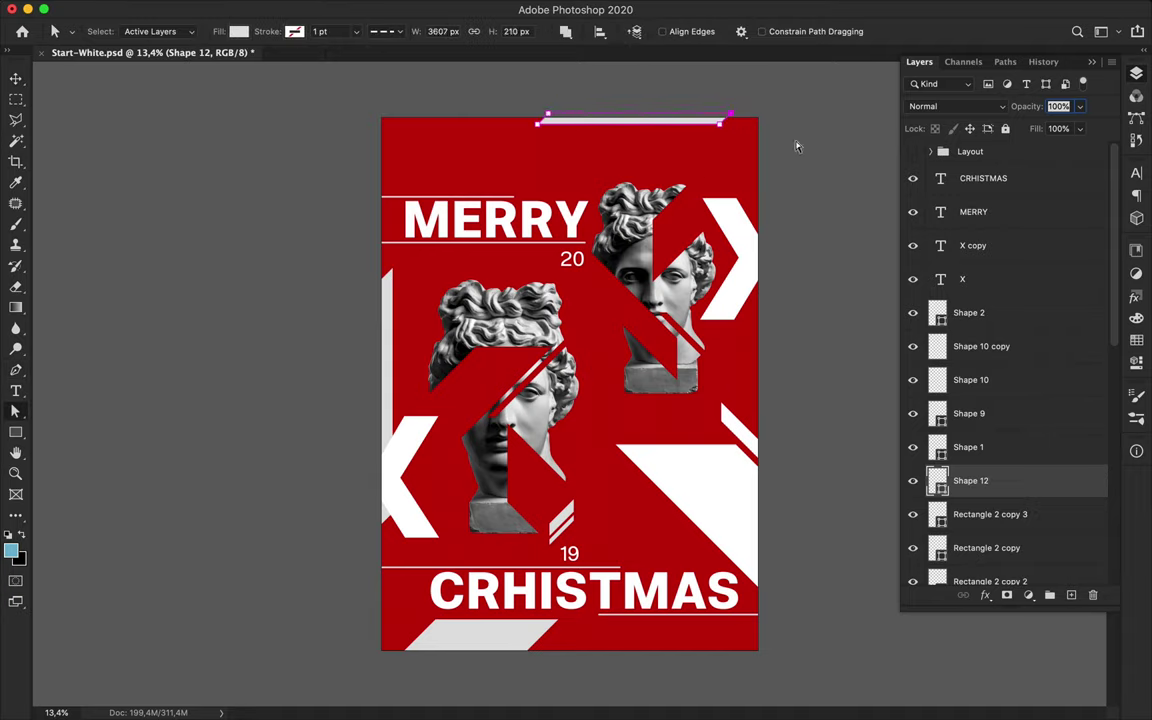
scroll(571, 148, up, 3)
- Duplicate the small grey diagonal stripe, flip it horizontally, and place copies in the poster's upper-left corner and beside the smaller bust's base
key(v)
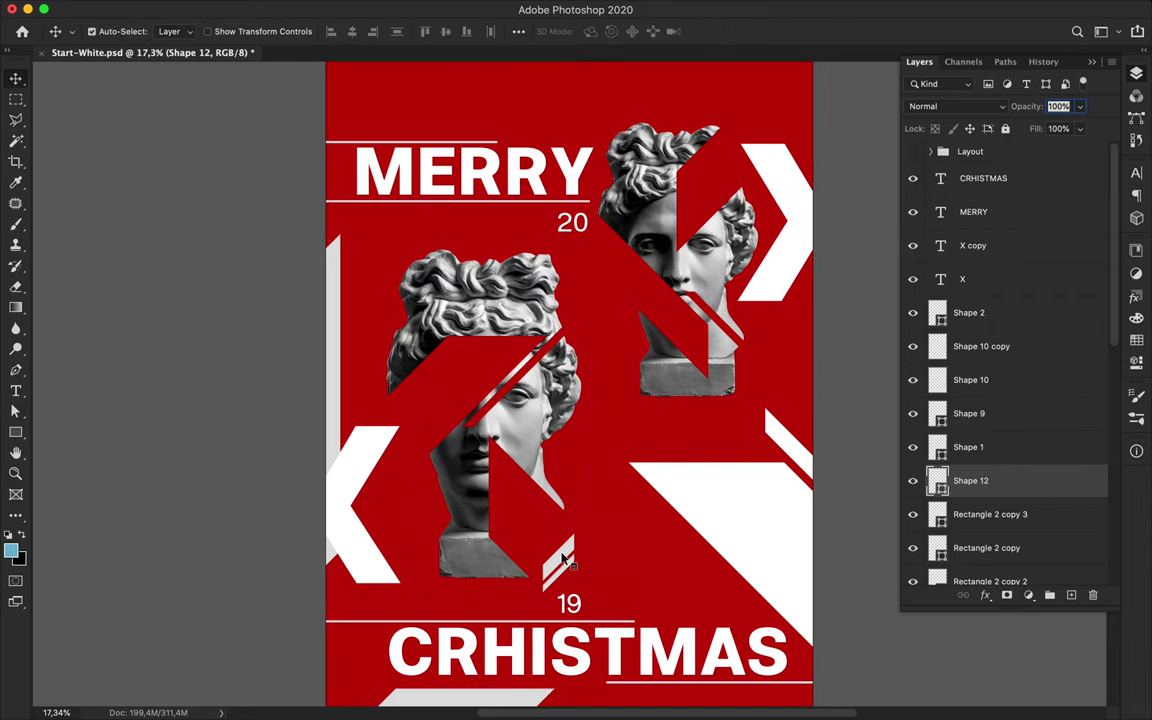
super+click(566, 555)
drag(566, 555, 604, 349)
click(160, 8)
mouse_move(231, 380)
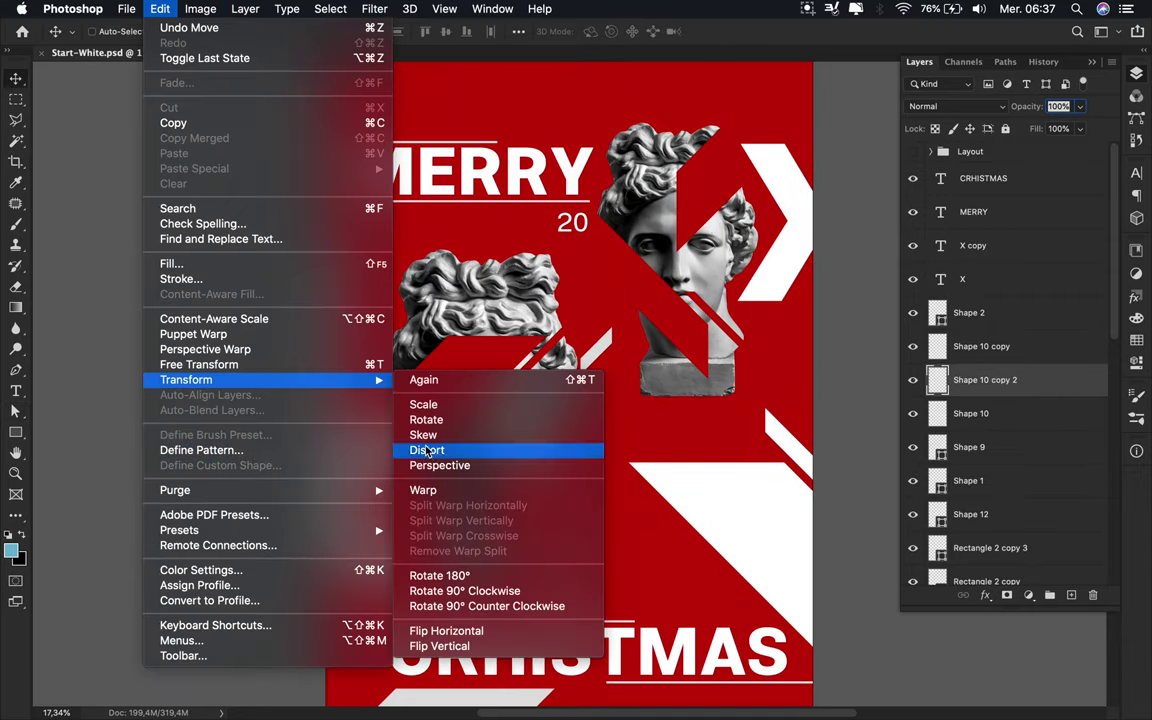
click(446, 631)
drag(605, 363, 339, 130)
scroll(785, 398, up, 3)
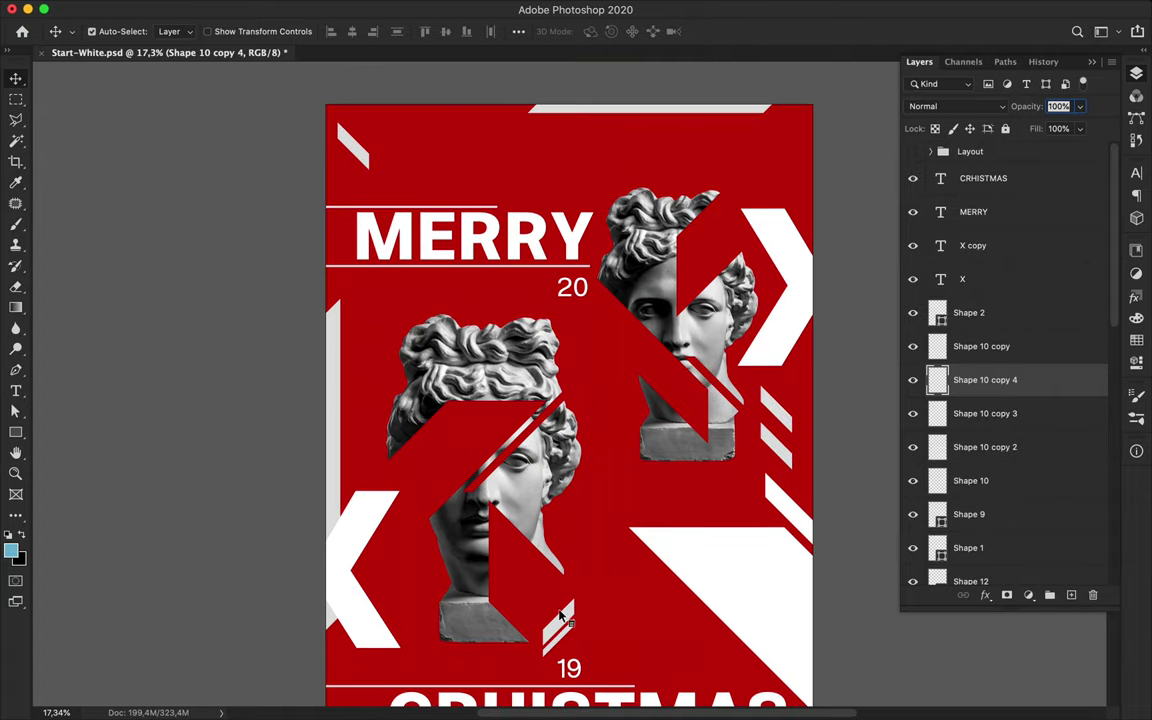
- Duplicate the two grey stripes near the 19 to just above MERRY, and copy a flipped stripe to the poster's bottom edge
drag(563, 623, 563, 188)
drag(563, 187, 563, 164)
scroll(782, 375, down, 3)
drag(782, 374, 697, 675)
scroll(760, 437, down, 1)
scroll(768, 443, down, 2)
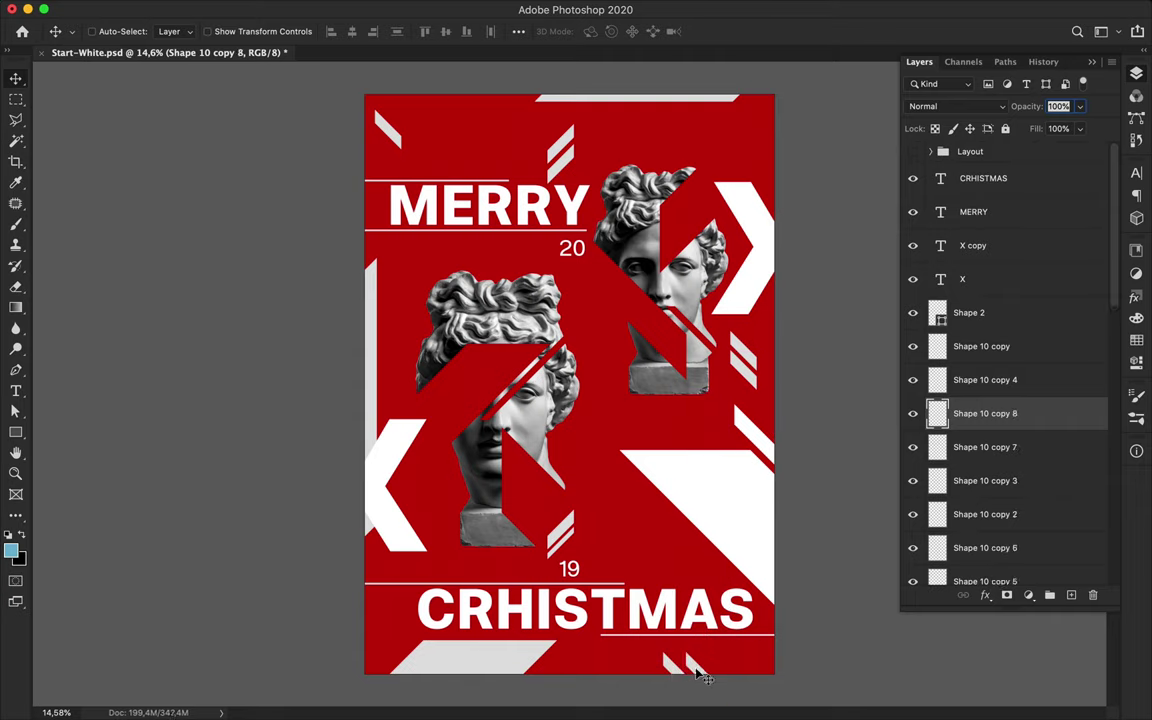
- Select both grey stripes above MERRY and move them together leftward
click(563, 175)
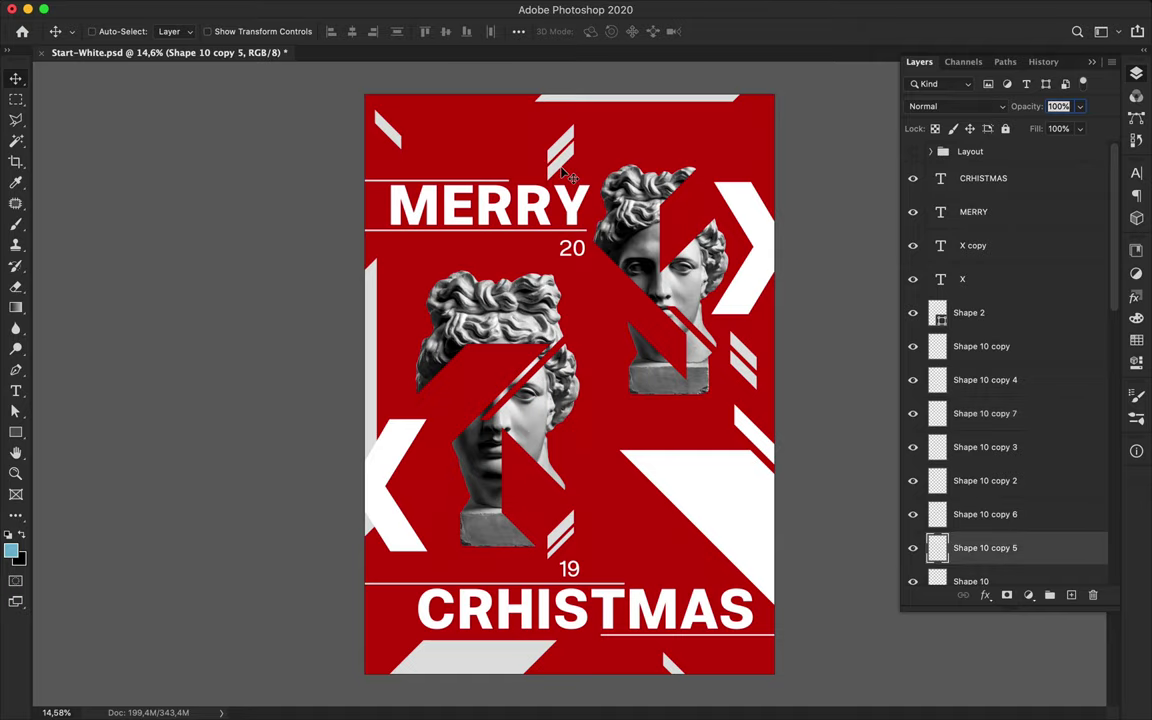
shift+super+click(562, 150)
drag(562, 149, 493, 141)
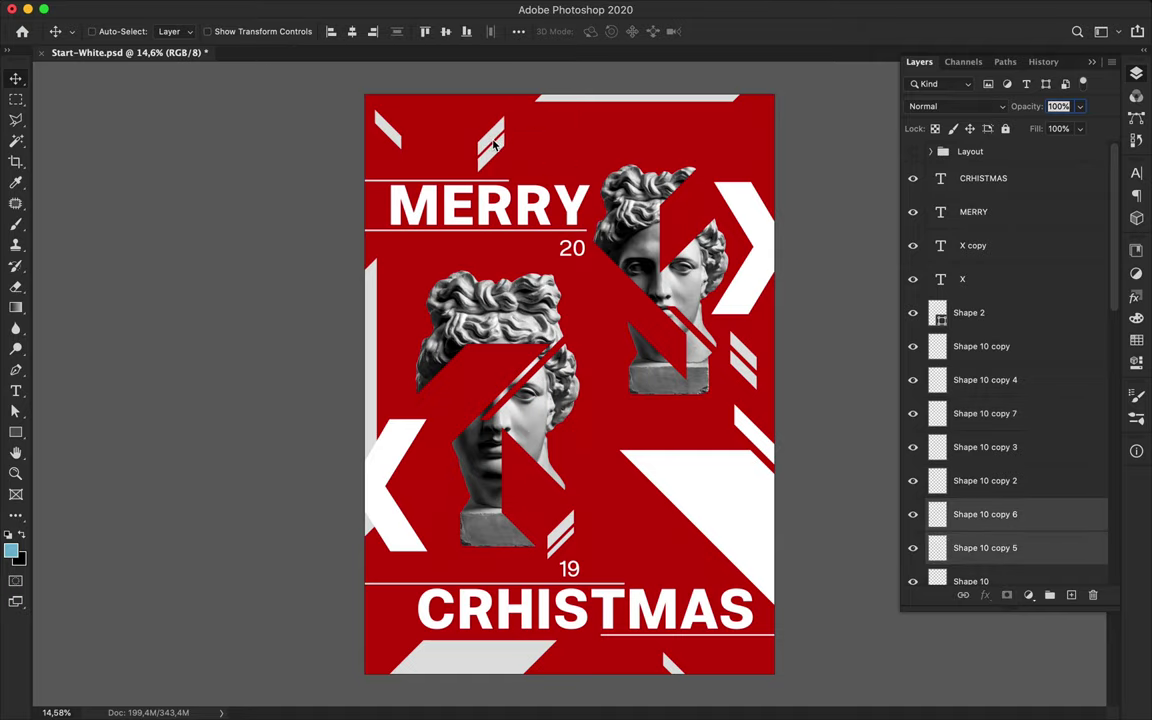
- Add the white bold text CELEBRATING between the smaller bust and the large white shape, and scale it up to 24,95 pt
scroll(600, 280, up, 3)
scroll(600, 400, down, 2)
key(t)
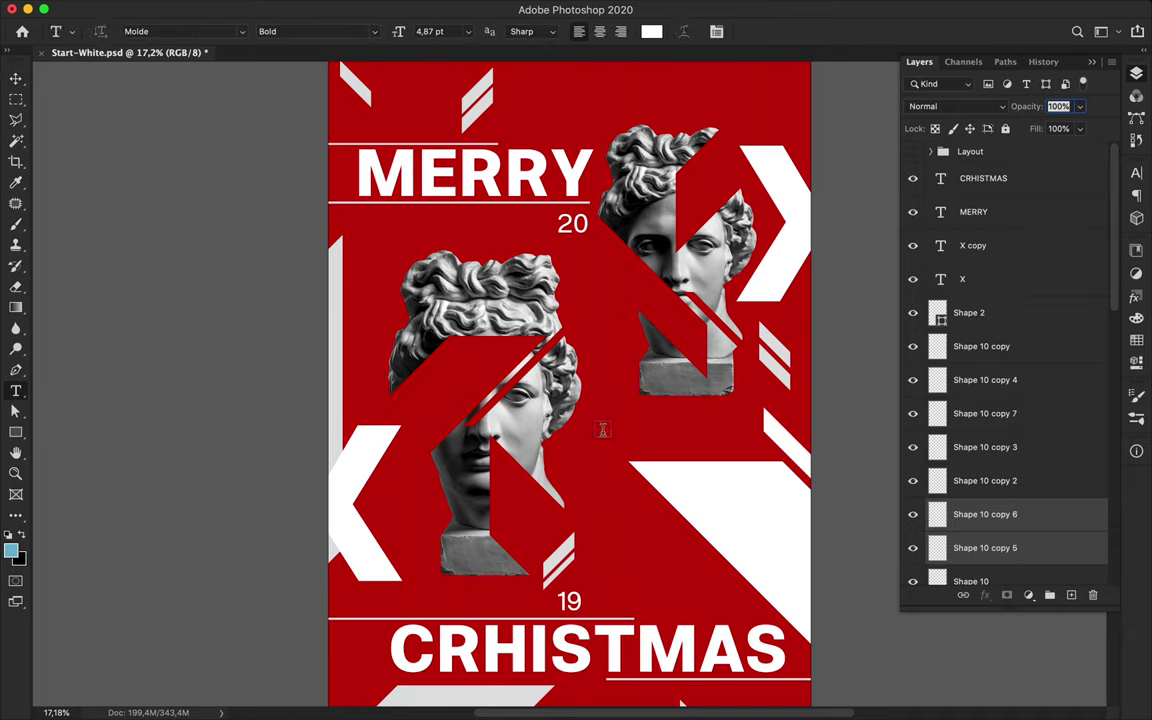
click(602, 432)
key(super+Return)
key(super+t)
drag(613, 431, 652, 417)
key(Return)
key(v)
- Set the CELEBRATING text's tracking to 600
click(1136, 173)
click(996, 225)
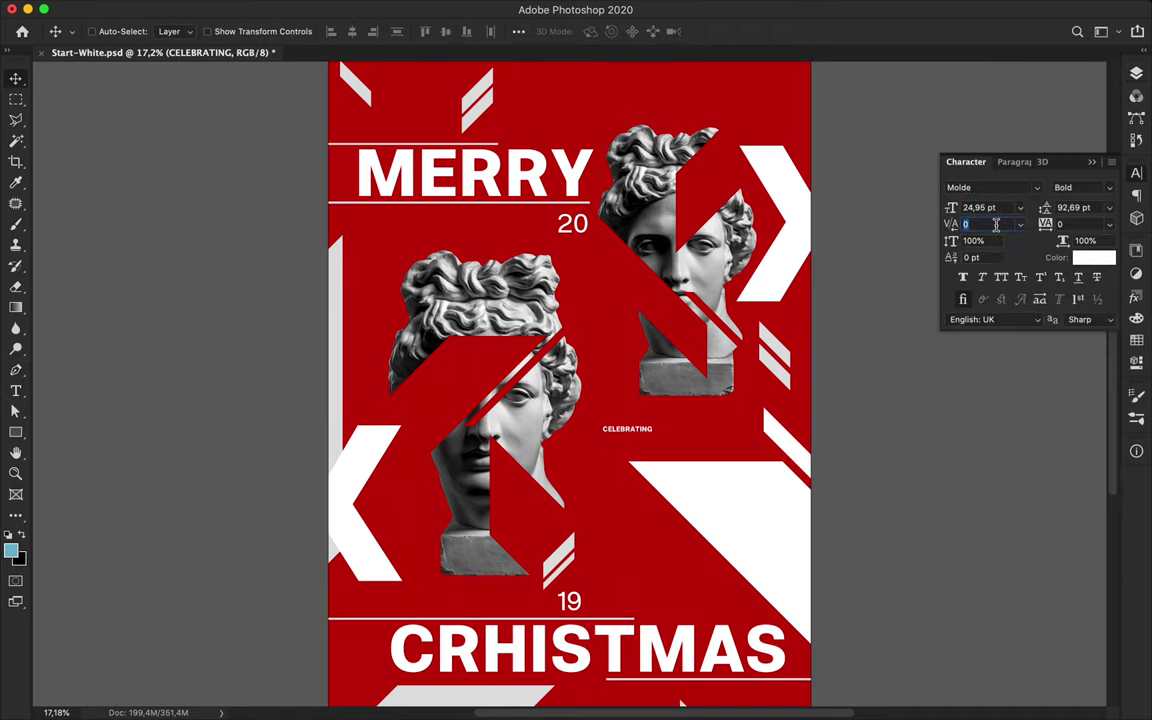
click(1068, 224)
text(600)
key(Return)
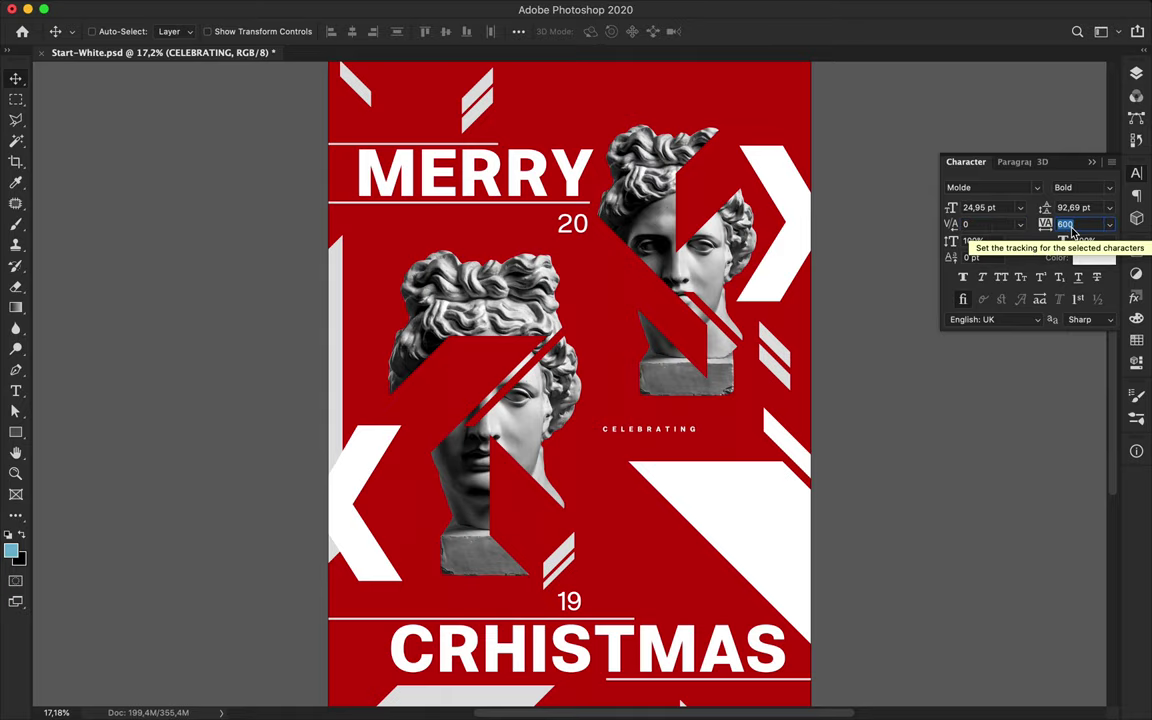
- Place CELEBRATING just above the large white shape and shift the white diagonal stripe at the poster's right edge down and right
drag(667, 435, 690, 451)
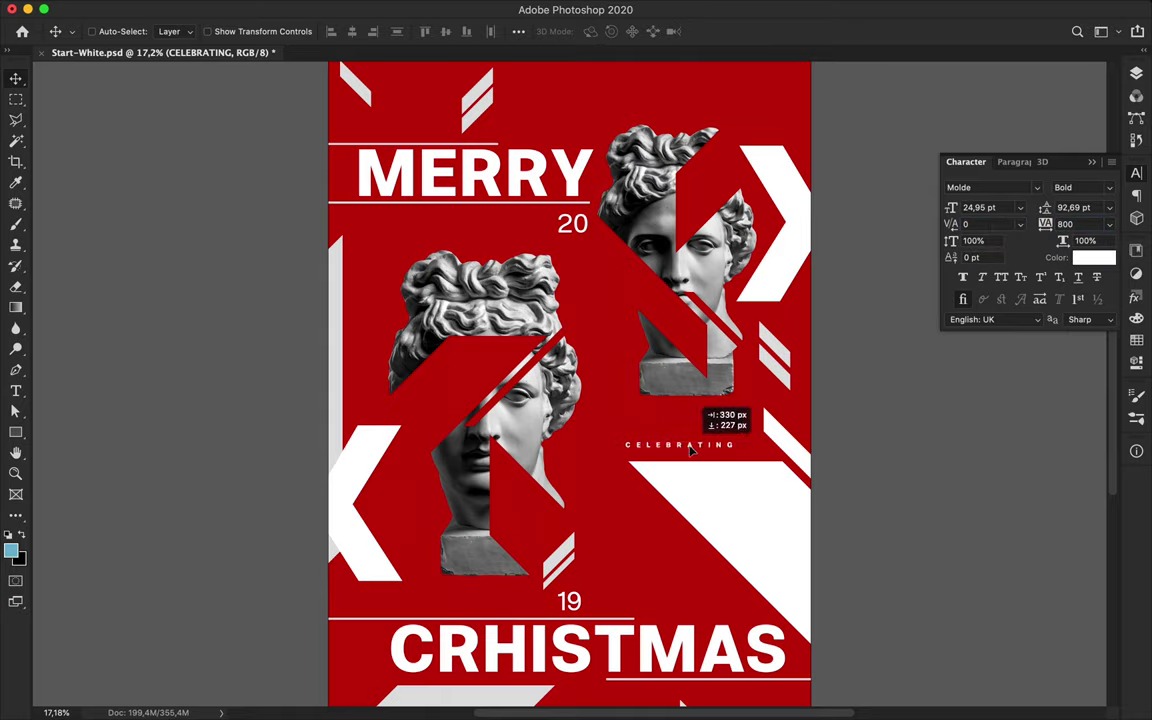
scroll(665, 407, down, 2)
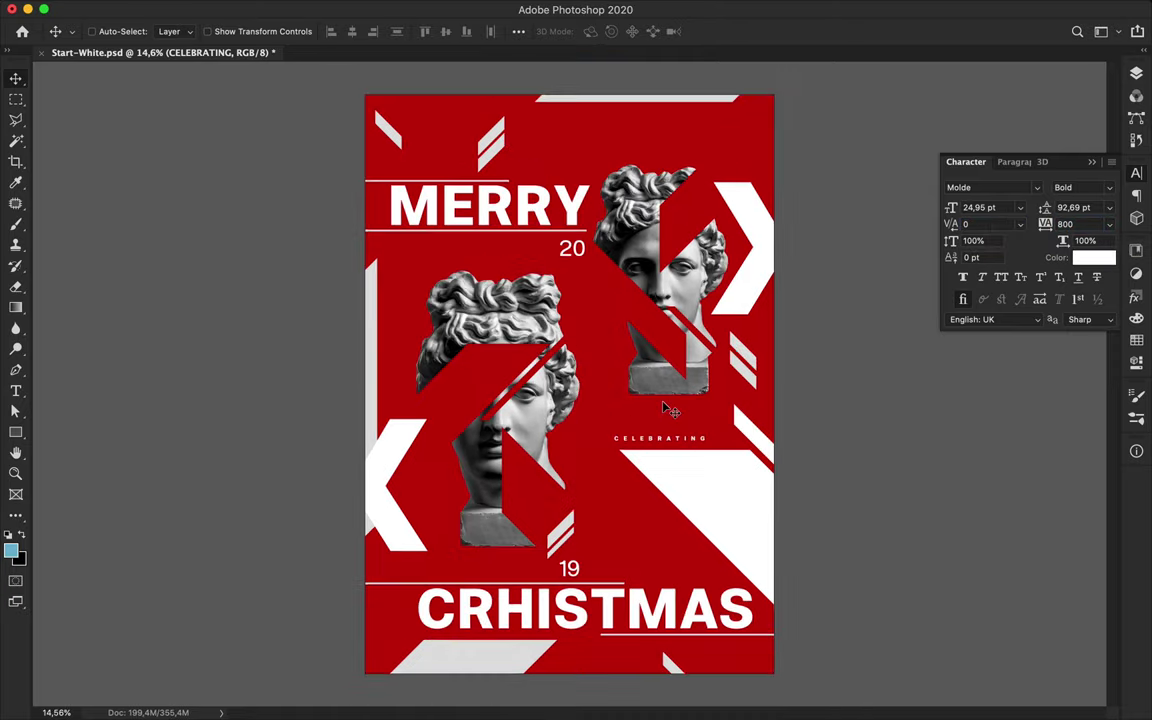
drag(750, 436, 767, 454)
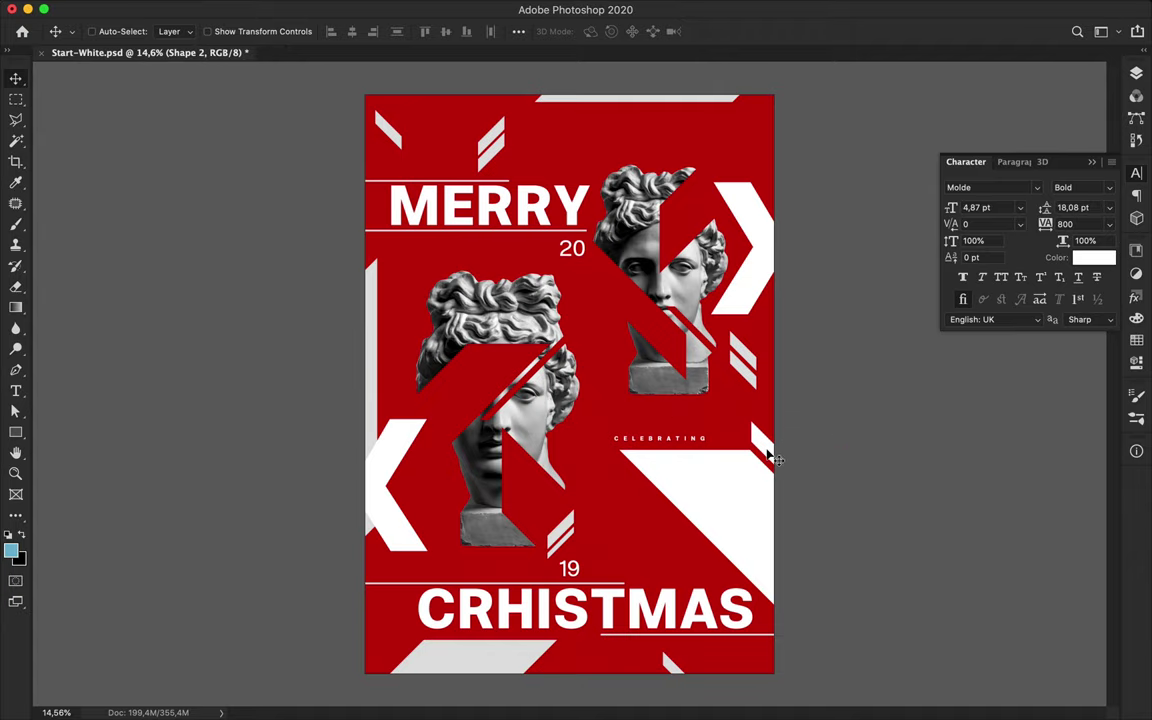
- Draw two white slanted parallelograms side by side at the poster's upper edge, above the smaller bust and extending off the page
scroll(475, 240, up, 1)
key(p)
click(569, 157)
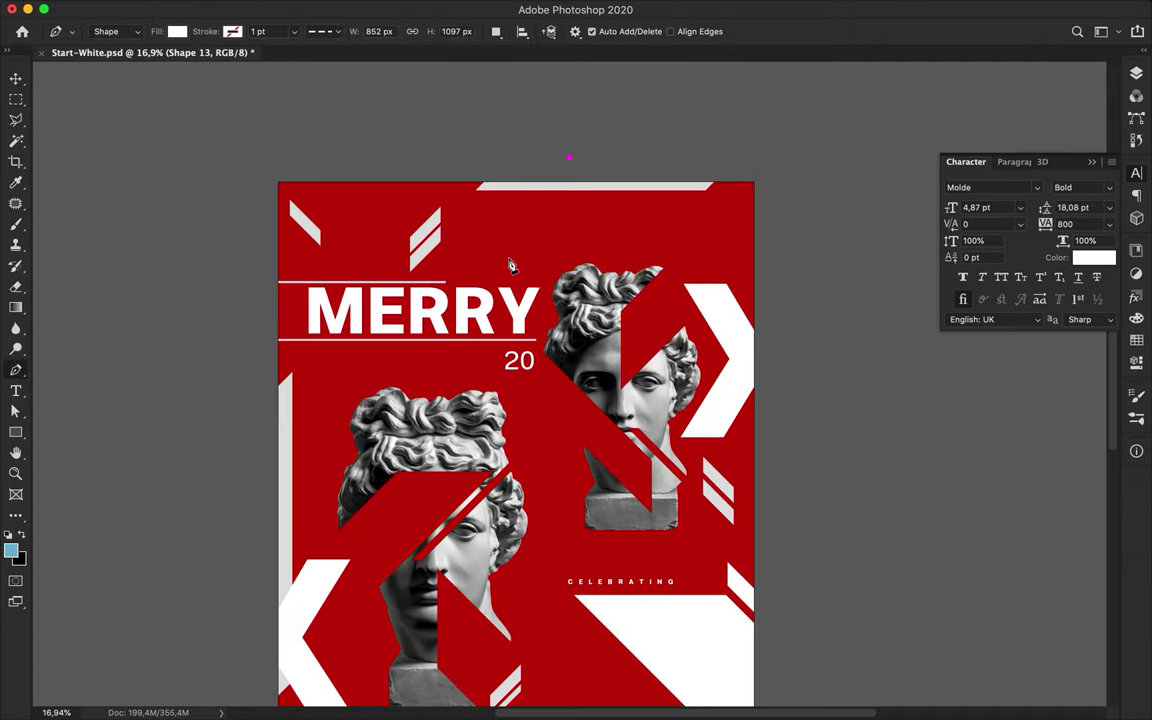
click(481, 245)
click(564, 245)
click(636, 172)
click(681, 260)
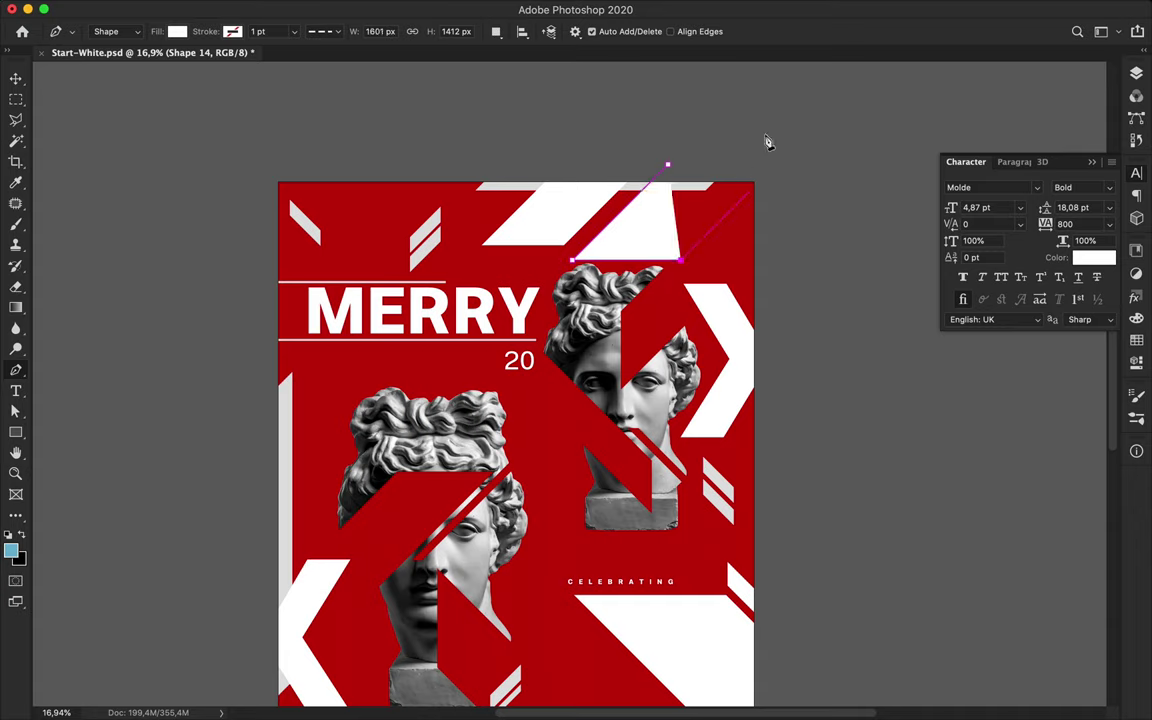
click(767, 172)
click(668, 164)
- Move the light grey top strip's layer, Shape 12, above the Shape 14 layer so it overlaps the white parallelograms
key(v)
super+click(523, 186)
click(1137, 74)
scroll(1031, 373, down, 8)
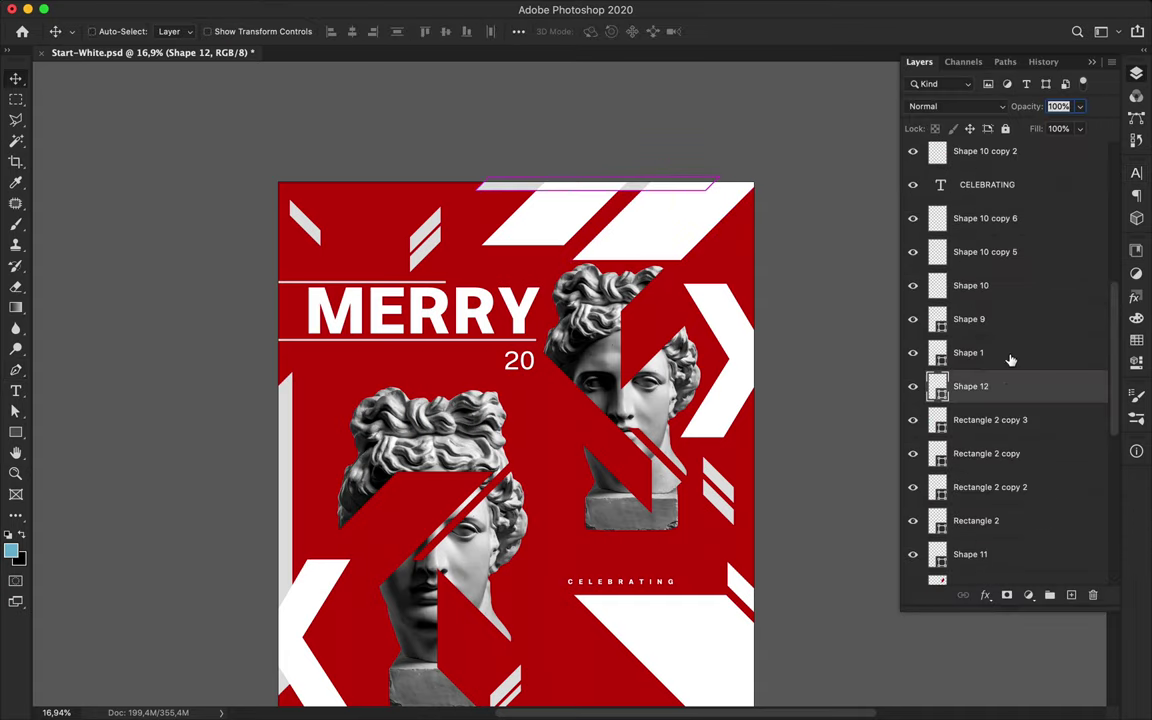
drag(1008, 382, 882, 235)
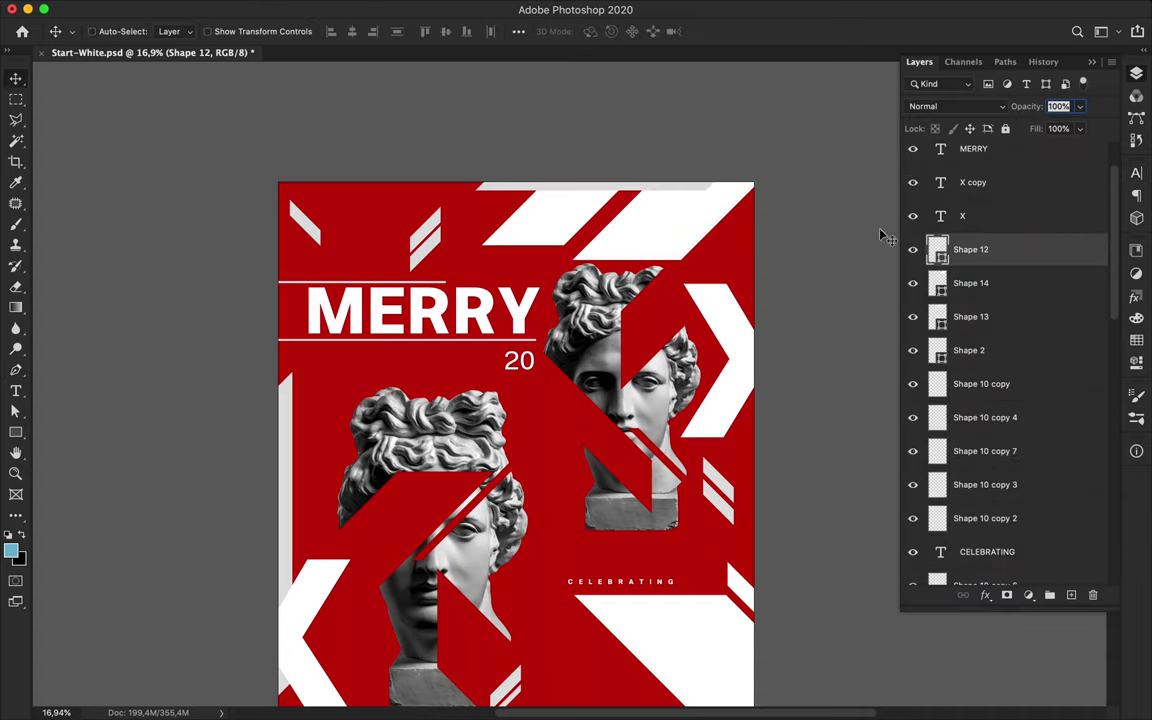
- Stretch the right side of the larger white parallelogram, Shape 14, outward to make it about 3562 px wide
key(a)
key(v)
super+click(698, 224)
key(a)
drag(707, 234, 753, 234)
click(784, 267)
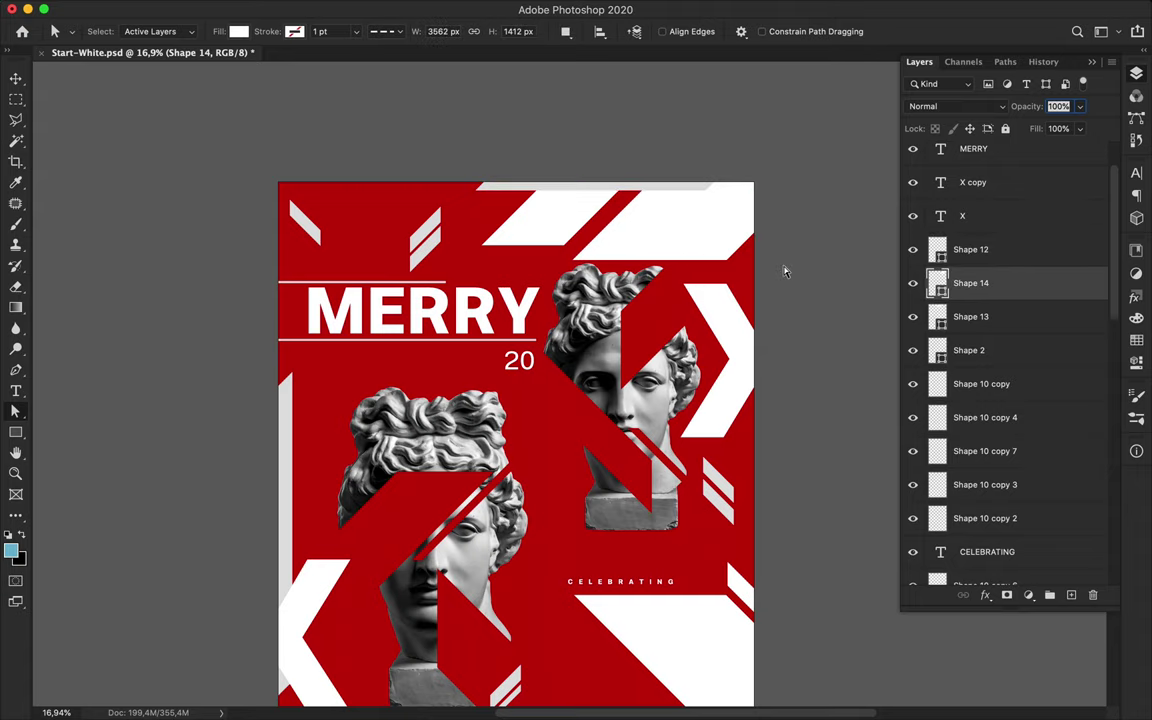
key(v)
- Draw a slanted shape over the right part of Shape 14 and fill it with the poster's red as a cut
scroll(722, 237, down, 3)
scroll(729, 241, up, 2)
key(p)
click(761, 143)
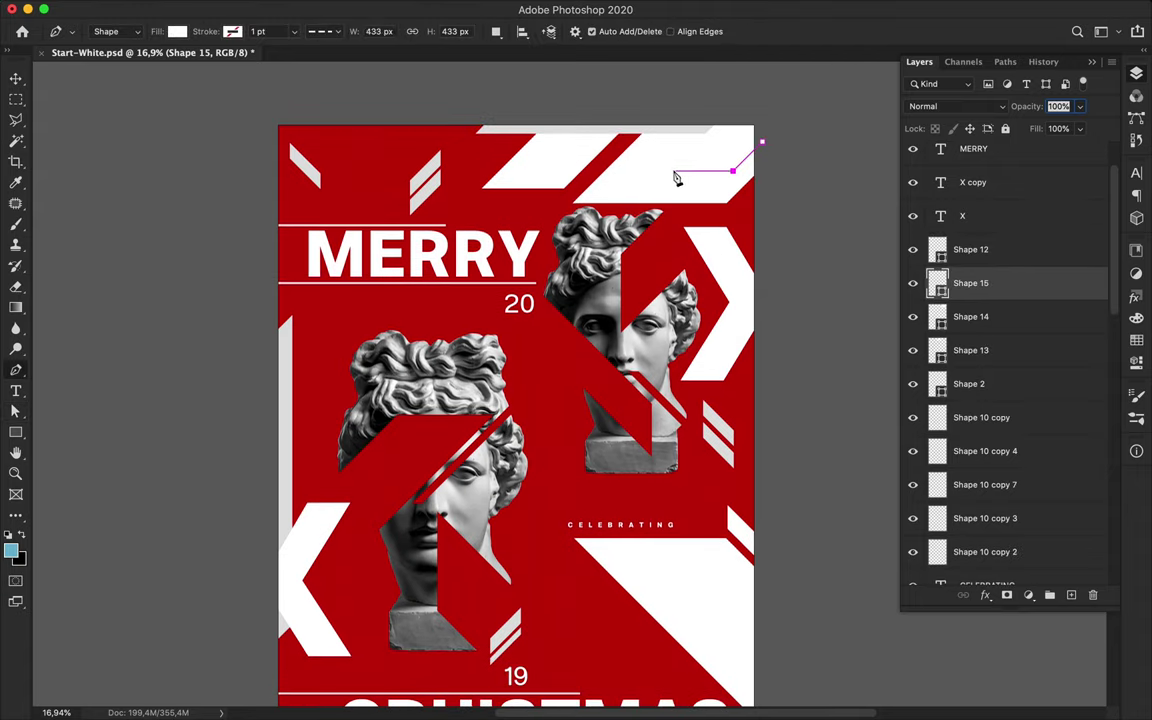
click(763, 143)
key(a)
click(245, 33)
click(168, 116)
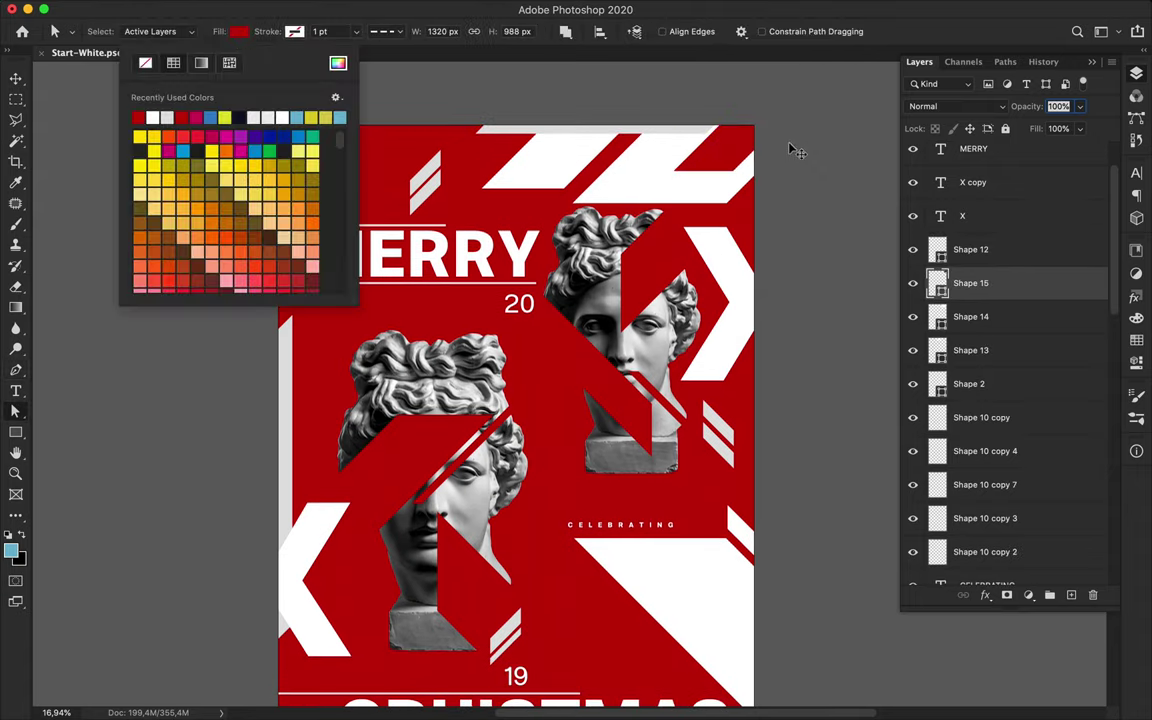
click(792, 149)
- Move the red cut downward and reshape it into a narrower wedge about 988 by 988 px at the poster's right edge
key(v)
drag(719, 163, 719, 180)
key(a)
click(763, 139)
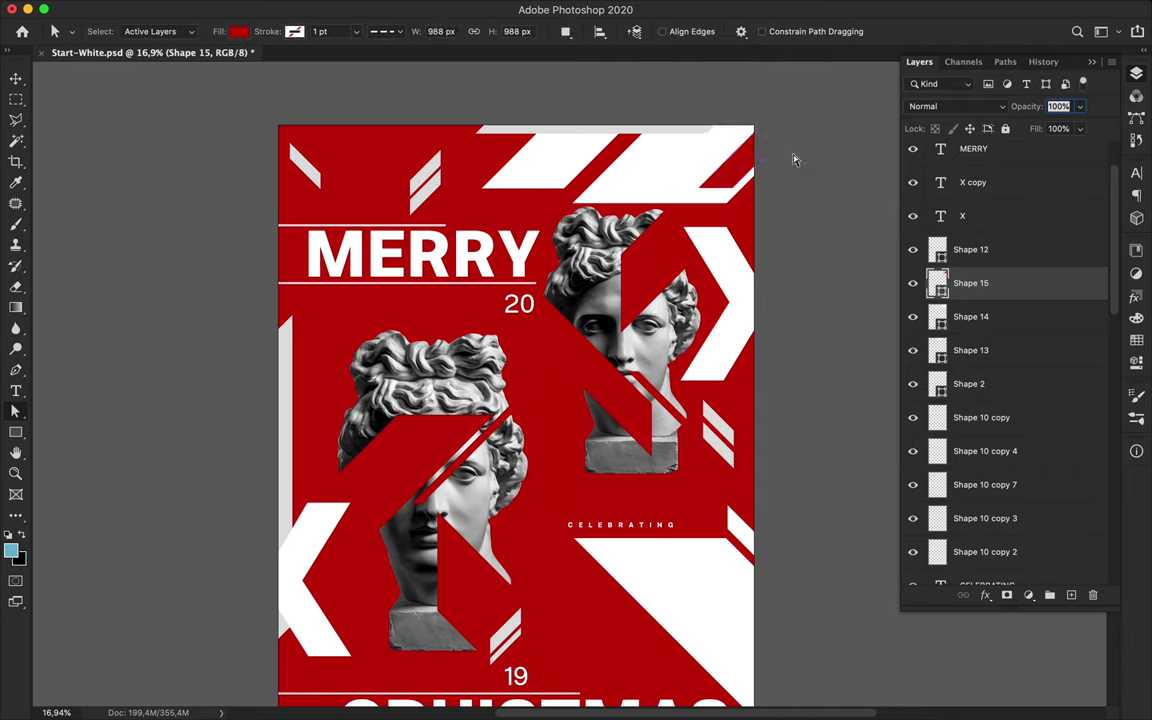
- Reshape the smaller white parallelogram, Shape 13, into a shorter, narrower slanted strip just beside Shape 14
key(v)
super+click(580, 154)
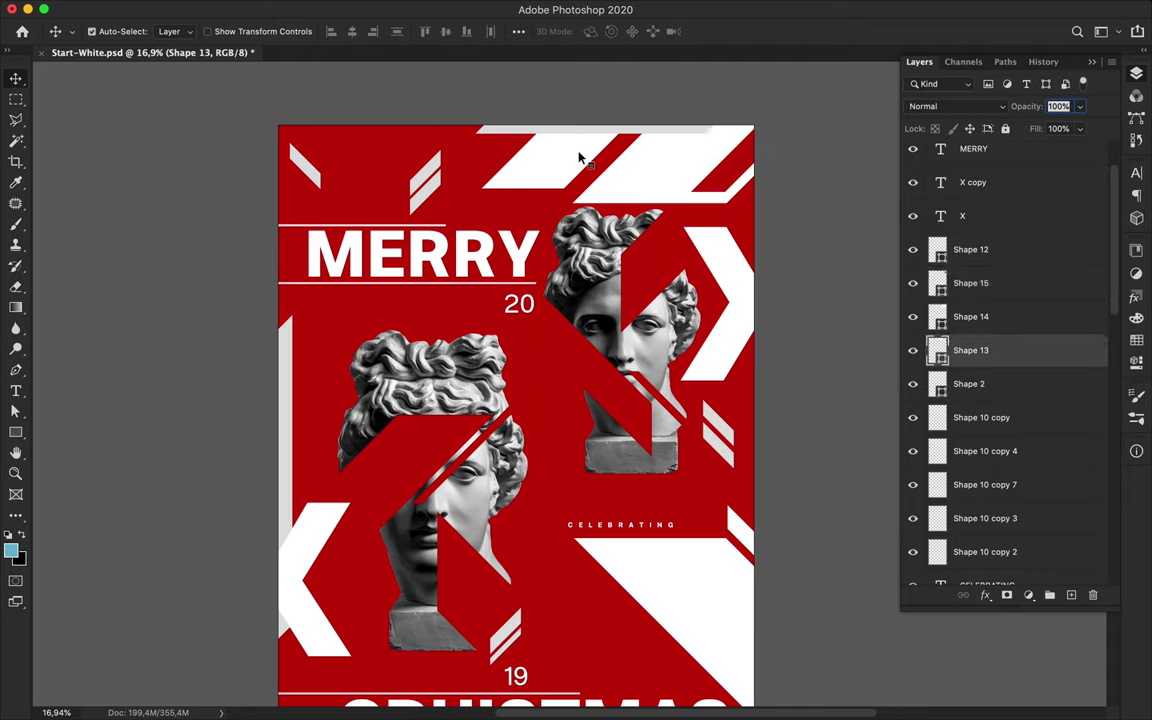
key(super+t)
key(Escape)
key(a)
drag(514, 162, 656, 158)
- Extend Shape 14 down and left onto the smaller bust's hair and move its layer below the CELEBRATING layer
key(v)
super+click(679, 143)
key(a)
key(v)
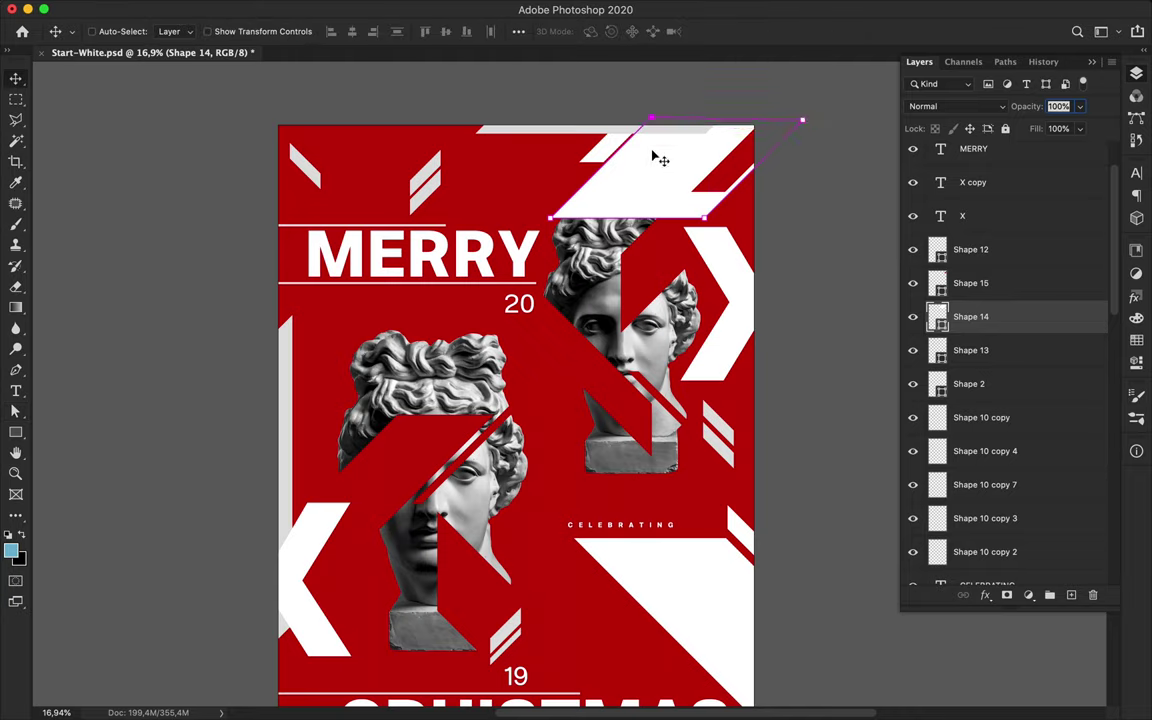
drag(970, 316, 995, 340)
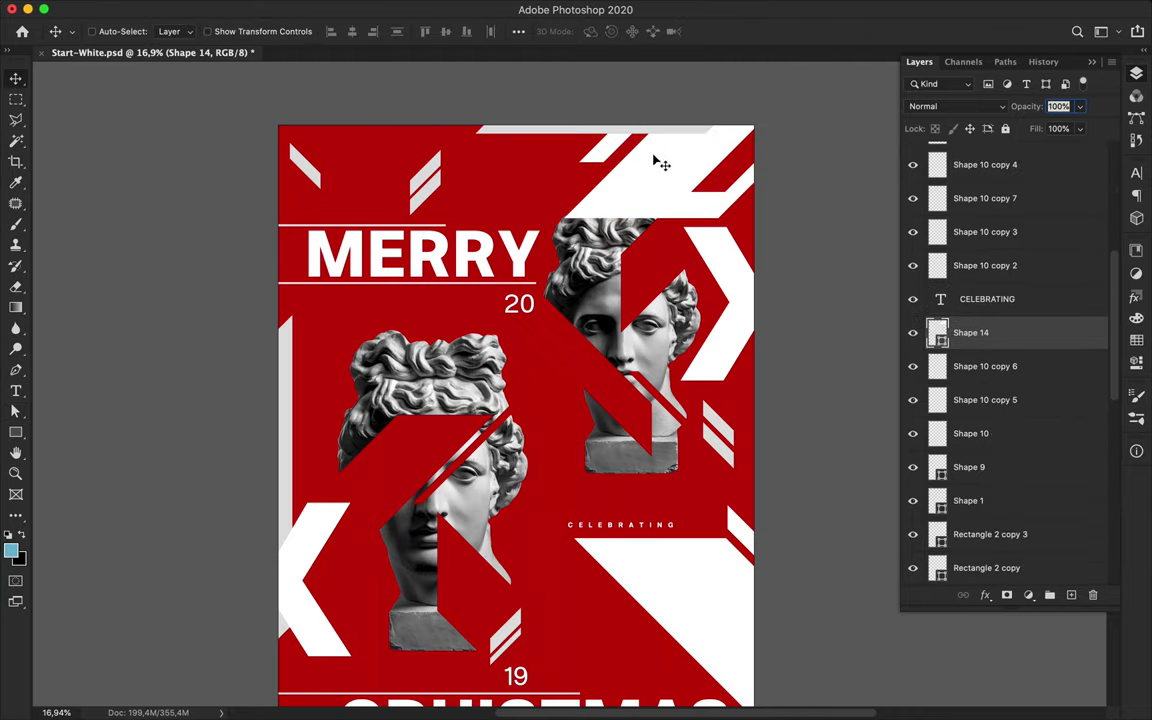
- Draw a small four-sided shape about 991 by 244 px on upper Shape 14 and fill it light grey
key(p)
drag(706, 141, 719, 153)
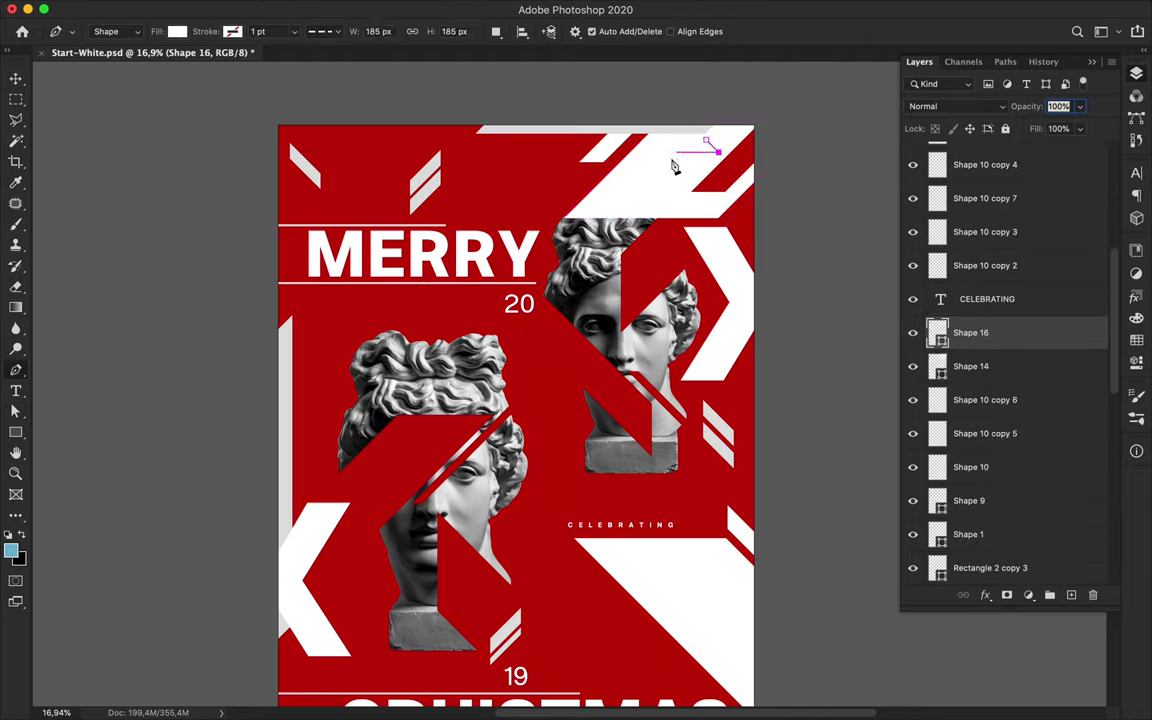
key(a)
click(237, 31)
click(172, 113)
- Rasterize the Shape 16 layer and trim away its upper part to leave a thin slanted bar
right_click(1020, 341)
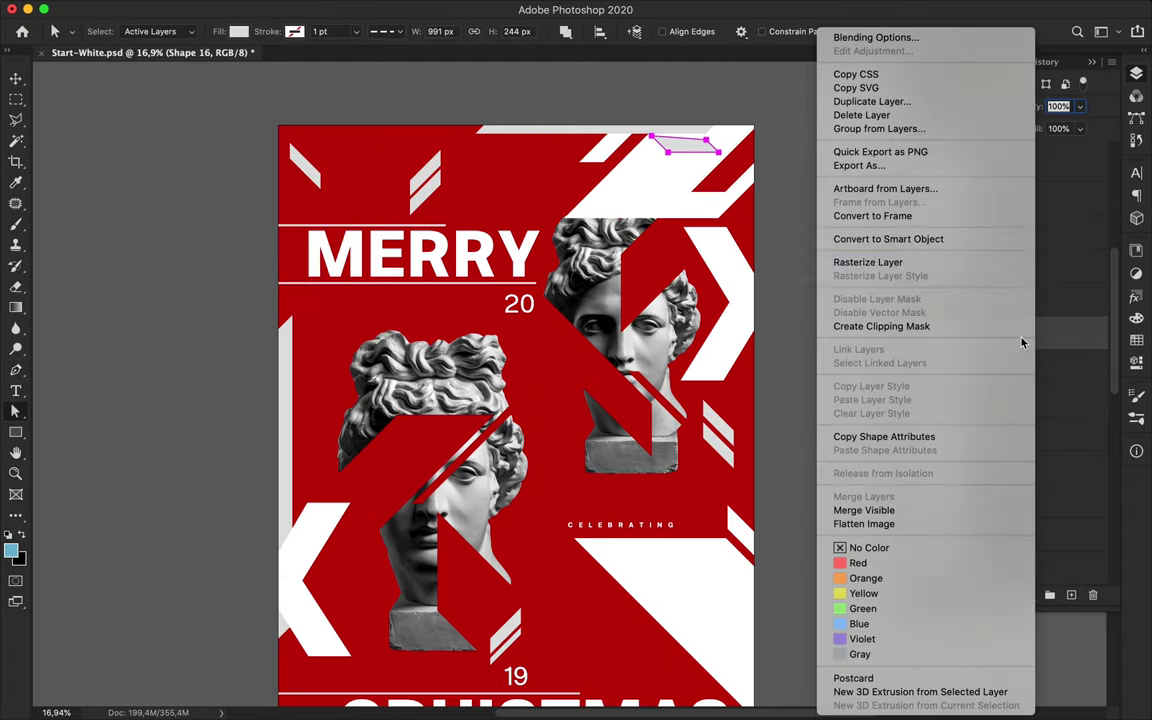
click(960, 263)
key(l)
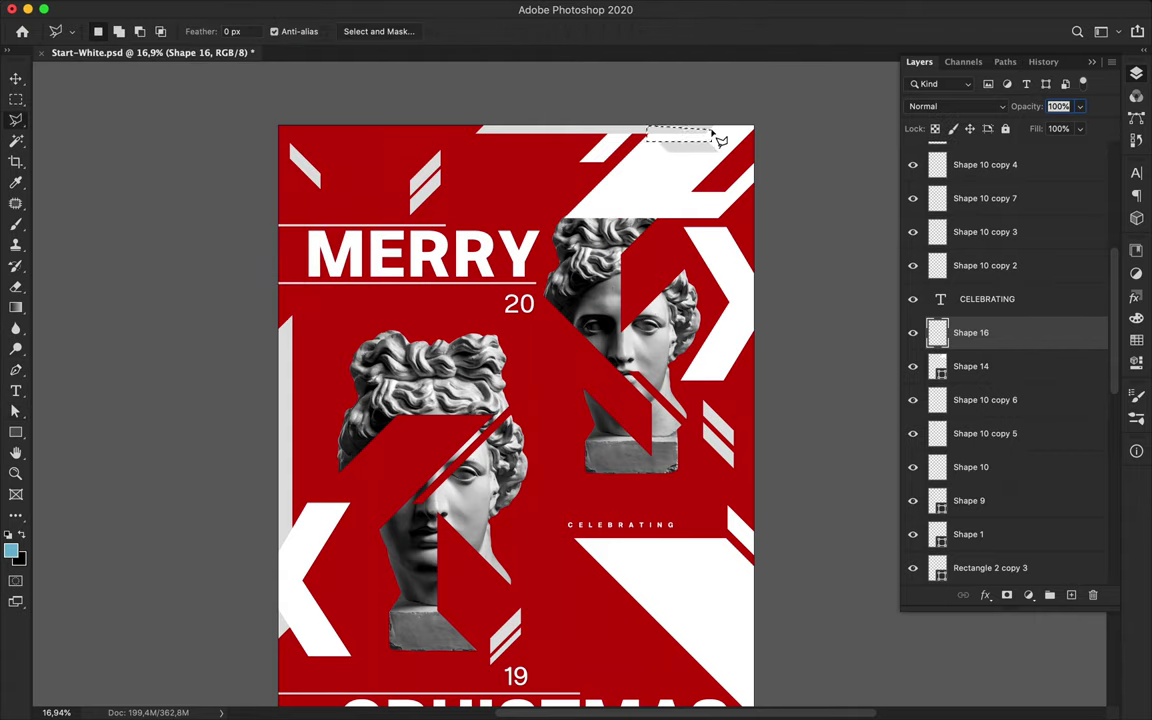
- Duplicate the thin grey bar to the smaller bust's base and above the cropped X at the poster's left edge
key(v)
mouse_move(710, 149)
mouse_down()
mouse_move(380, 437)
mouse_move(357, 497)
mouse_move(765, 476)
mouse_move(700, 481)
mouse_up()
- Draw a red slanted parallelogram about 1236 by 840 px cutting across the diagonal side of the large white shape
scroll(700, 481, down, 3)
key(p)
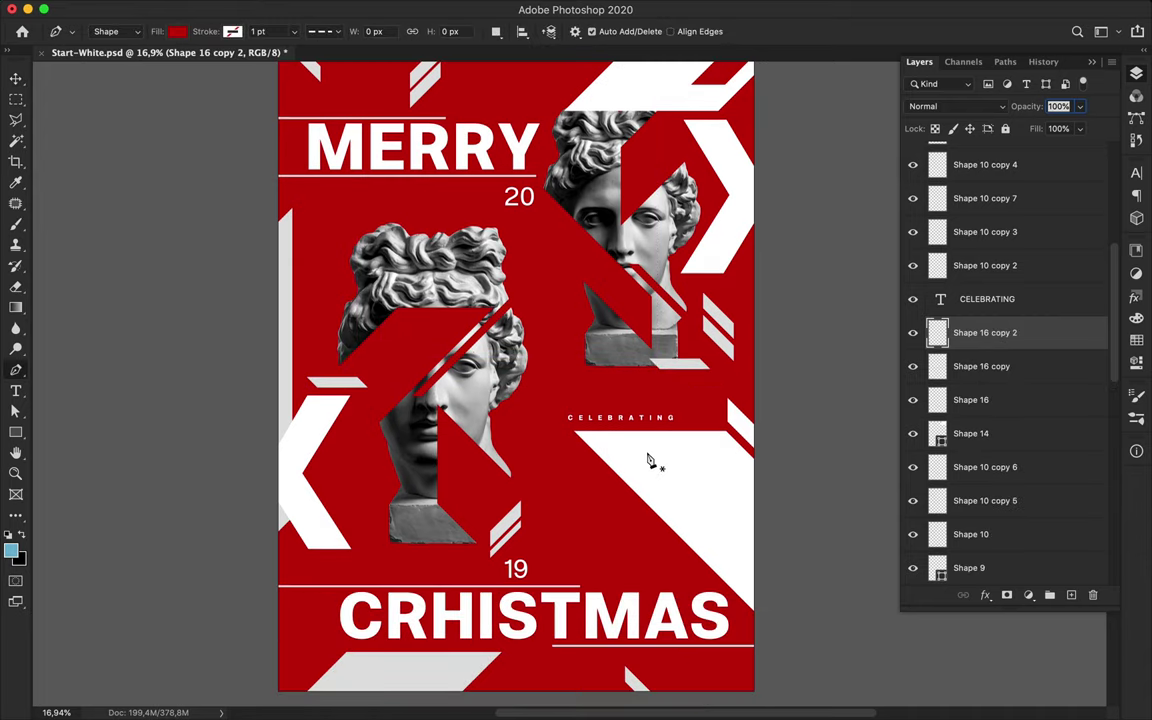
click(578, 522)
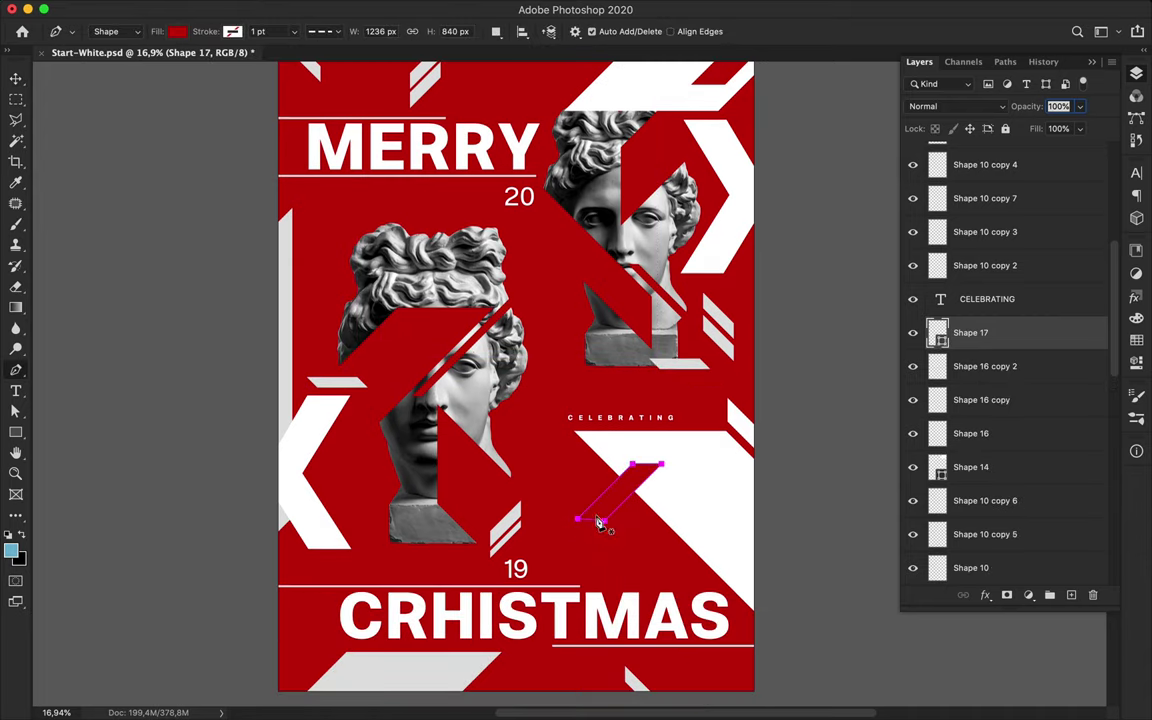
- Draw a second red four-sided shape about 1451 by 1025 px over the diagonal side of the large white shape
click(579, 519)
click(664, 482)
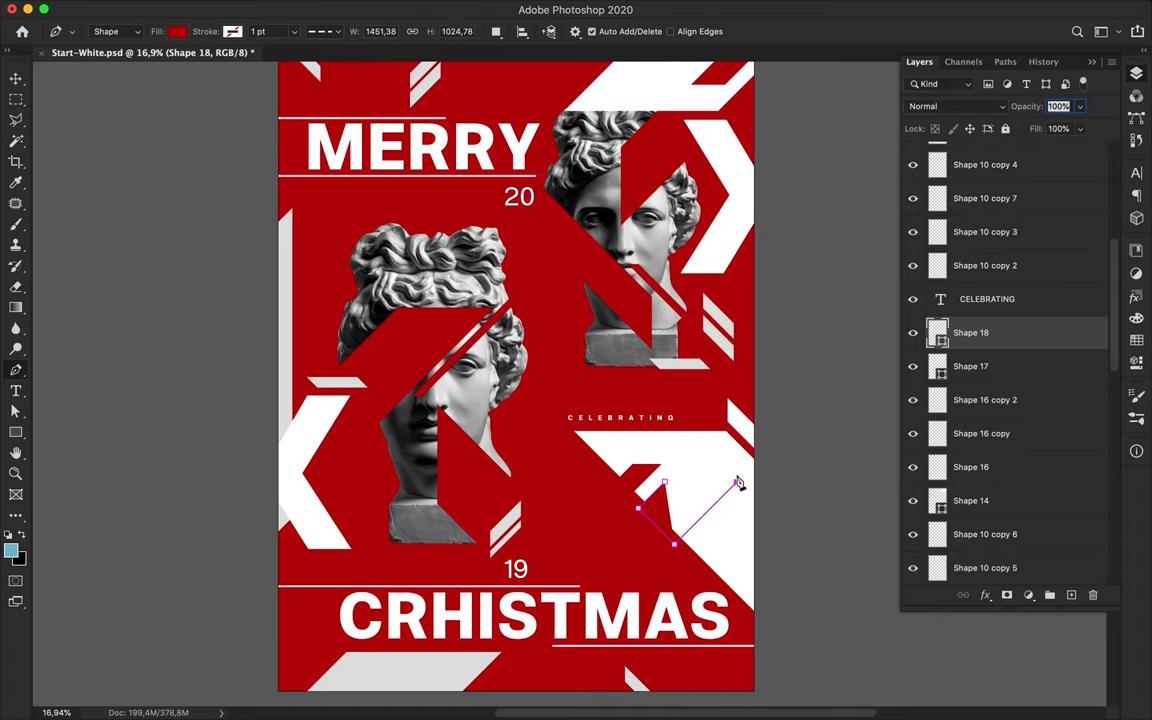
click(664, 482)
- Rasterize the Shape 18 layer, trim away its upper part and shift the remaining red piece slightly left over the white shape
key(a)
right_click(1031, 336)
click(878, 262)
key(m)
drag(645, 441, 762, 488)
key(Delete)
key(super+d)
key(v)
drag(674, 515, 662, 512)
scroll(622, 538, down, 3)
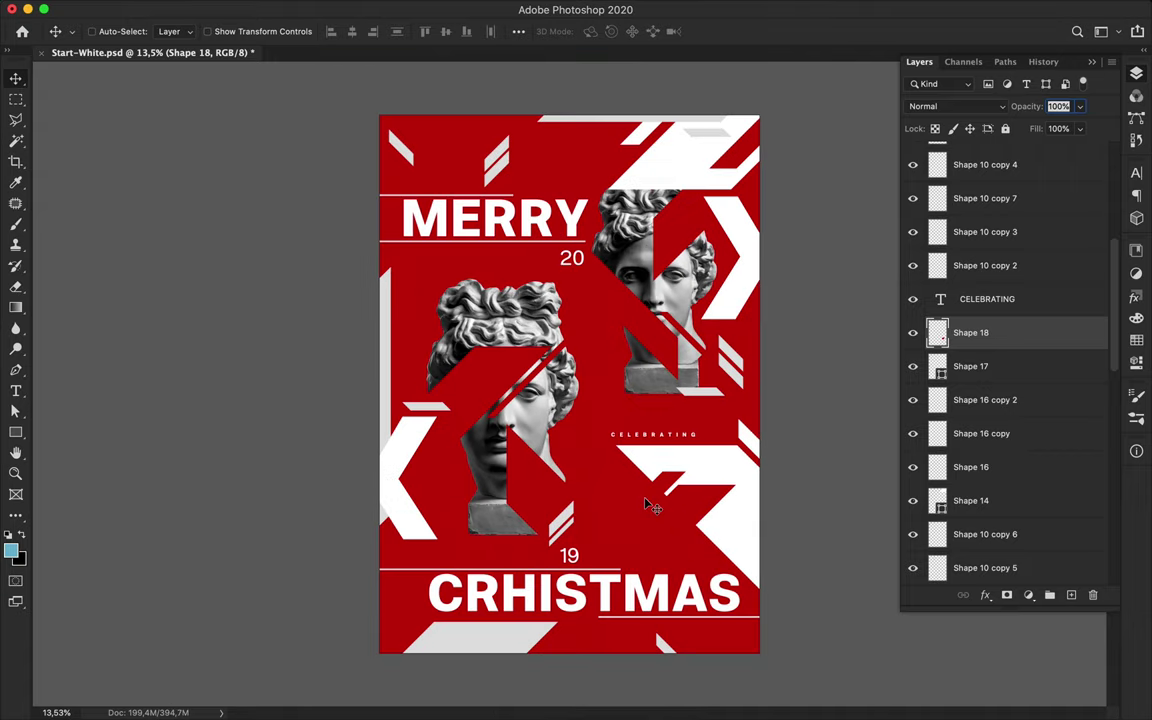
- Move the red cut in the upper-right white shape toward the corner, and its light grey bar to the poster's top middle
super+click(706, 134)
super+click(697, 154)
key(s)
key(a)
click(779, 177)
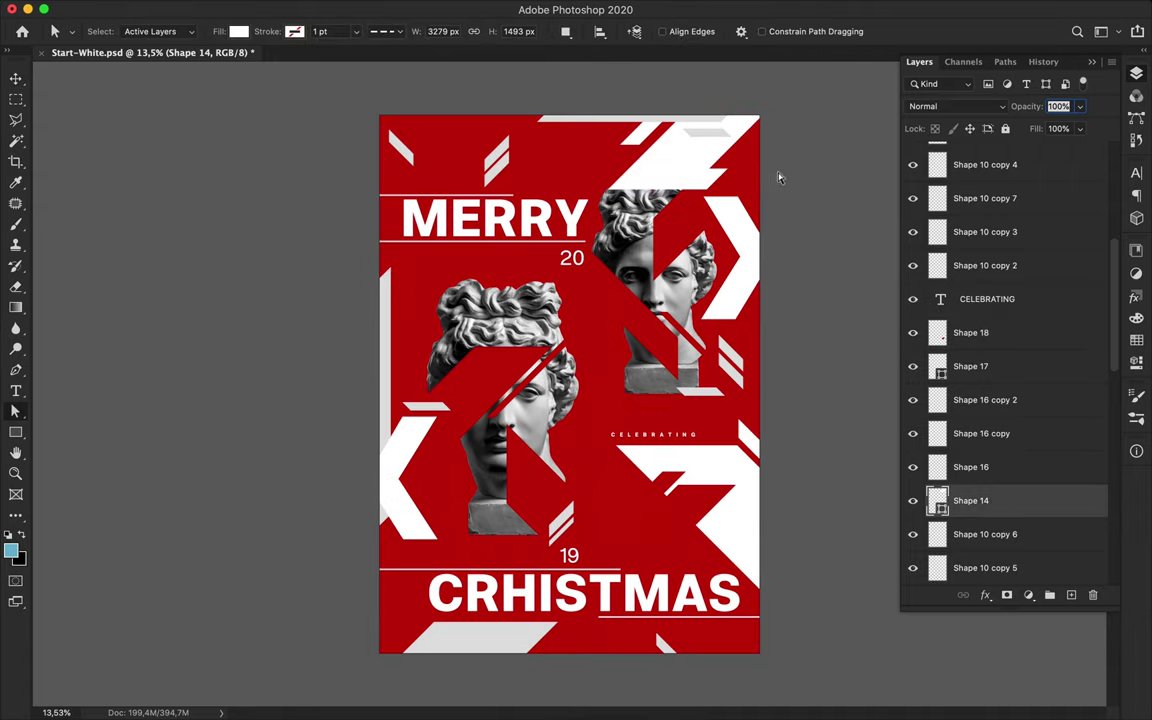
key(v)
super+click(746, 158)
drag(746, 158, 755, 132)
super+click(704, 137)
- Show the Layout group and move the nearby light grey pieces clear of the APOLLO PROJECT and 2019 labels
scroll(912, 220, up, 5)
click(912, 151)
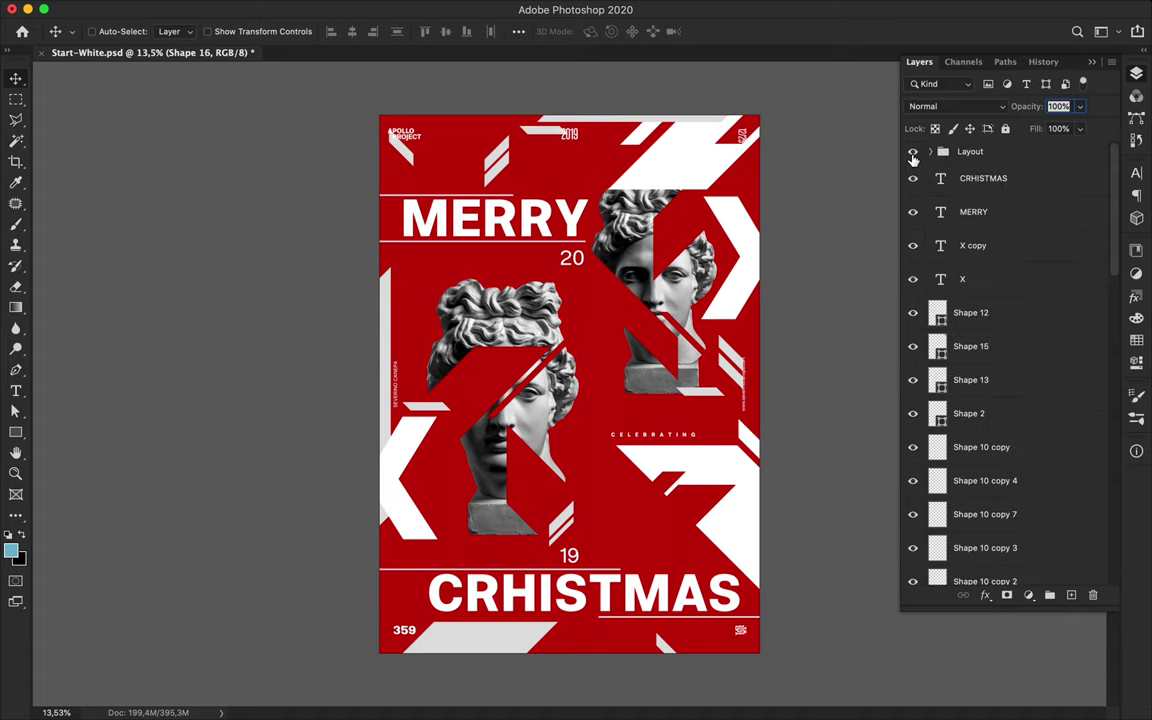
scroll(731, 119, up, 1)
drag(377, 115, 377, 131)
drag(543, 90, 433, 77)
- Move the upper-right white shape toward the corner, and shift the grey top strip and the two bars beside the smaller bust leftward
drag(672, 172, 753, 110)
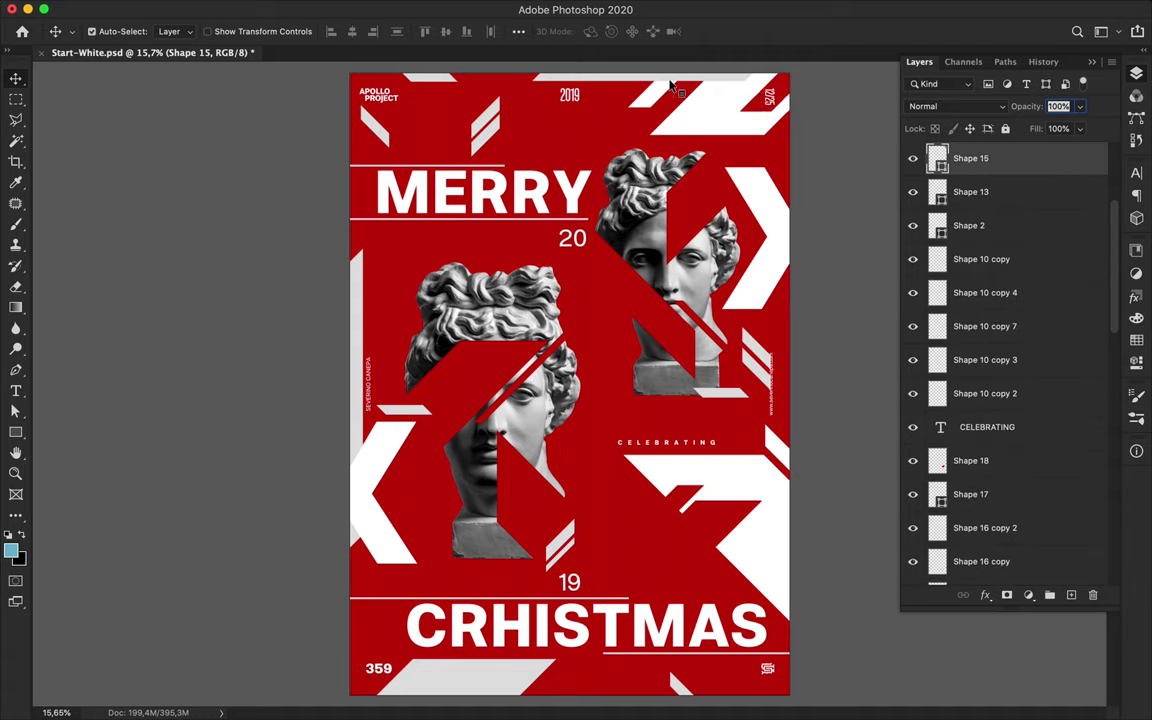
drag(672, 85, 642, 82)
super+click(764, 374)
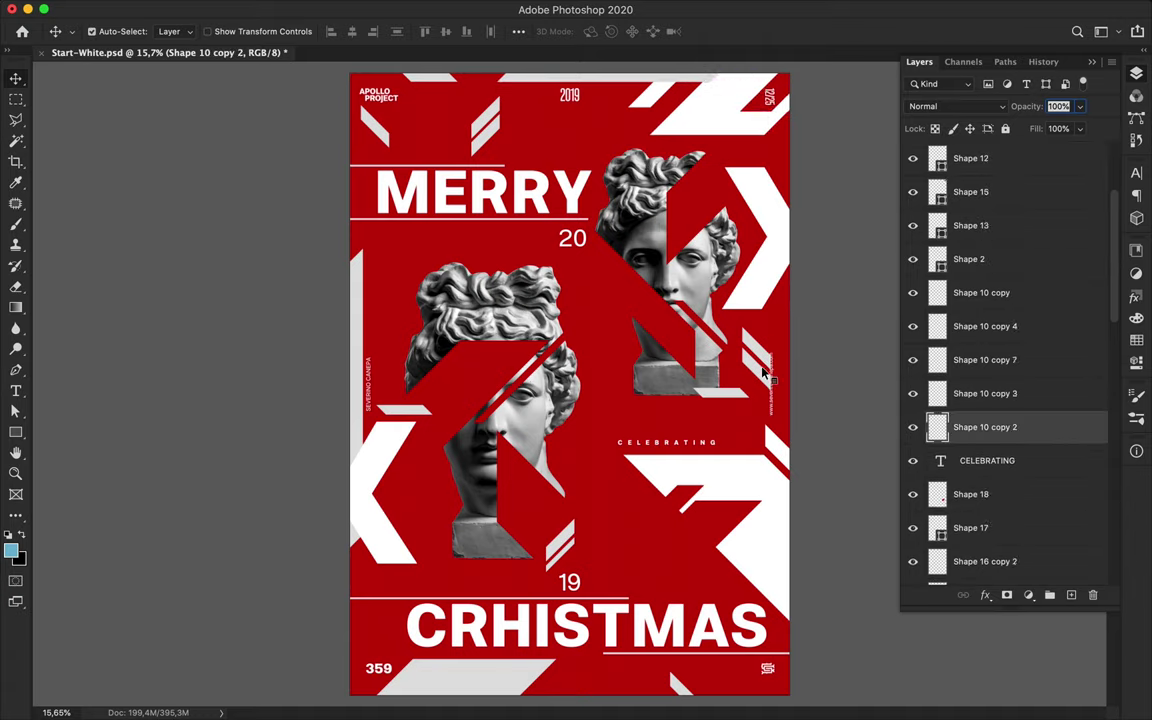
shift+super+click(760, 372)
drag(759, 372, 754, 367)
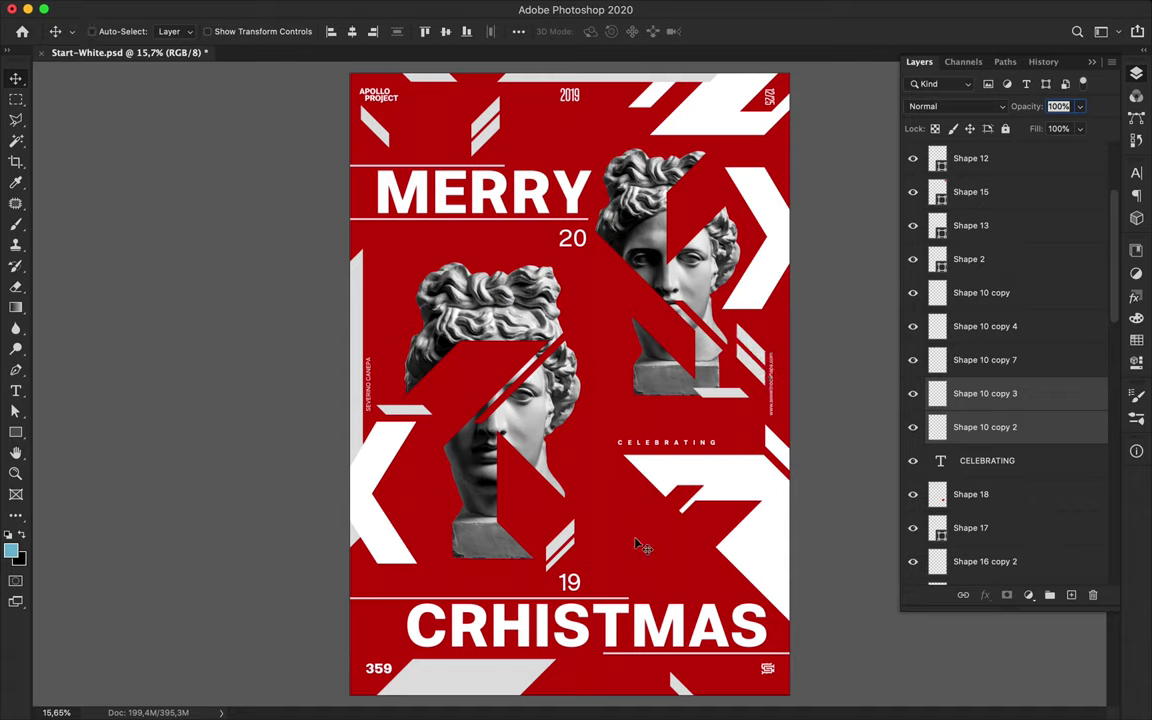
- Duplicate the small slanted grey bar at the poster's lower edge twice to form a row of three
super+click(674, 680)
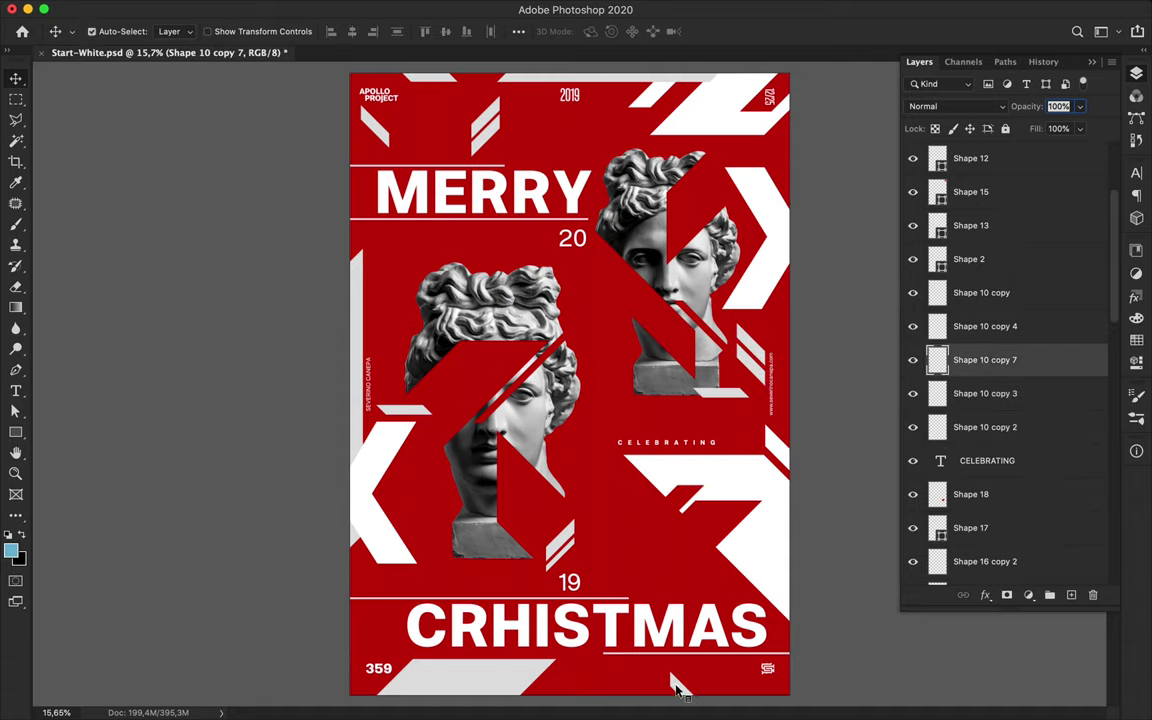
drag(675, 682, 703, 687)
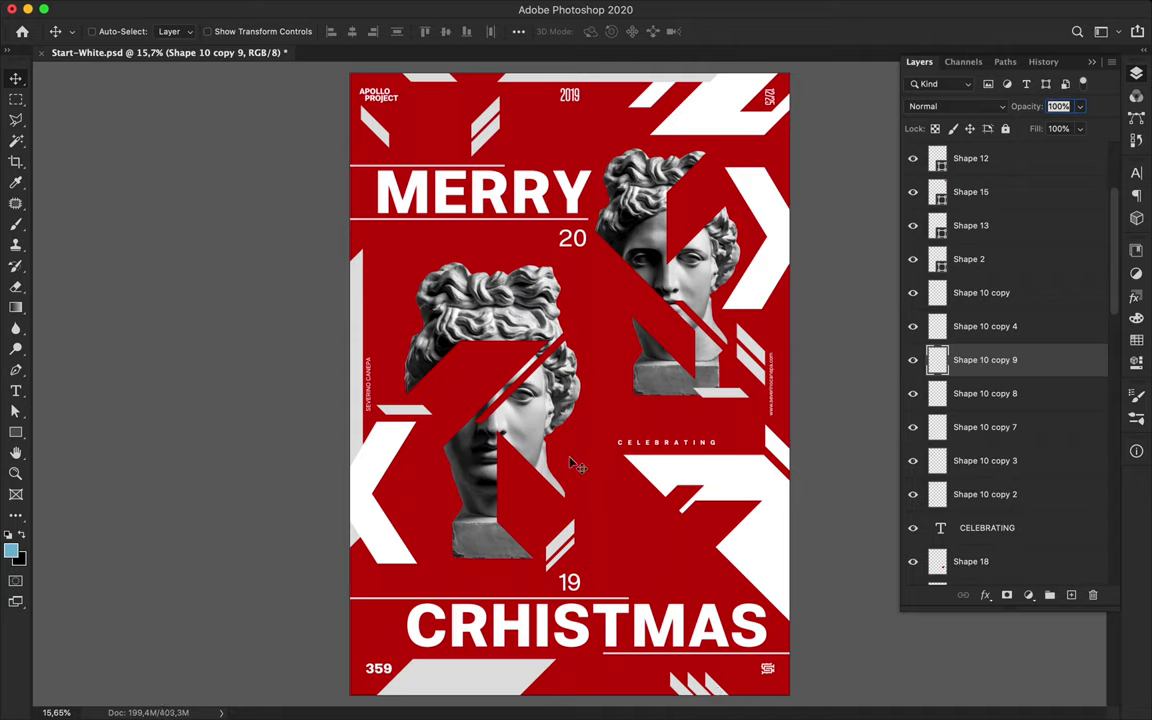
- Duplicate the CELEBRATING text to the left of the 19 and change the copy to IS IT SNOWING?
drag(680, 503, 474, 587)
super+click(669, 446)
double_click(473, 586)
text(JES)
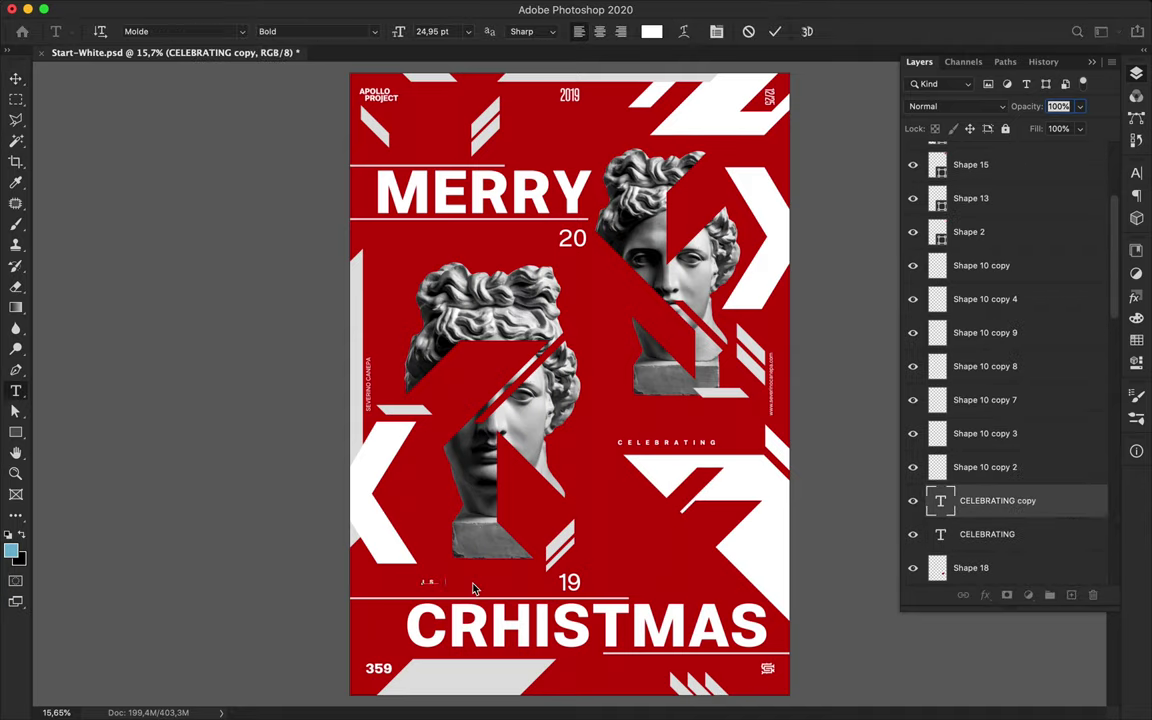
text( IT SNOWING?)
key(super+Return)
- Enlarge the IS IT SNOWING? text to 34 pt and place it just above the line over CRHISTMAS
click(1136, 173)
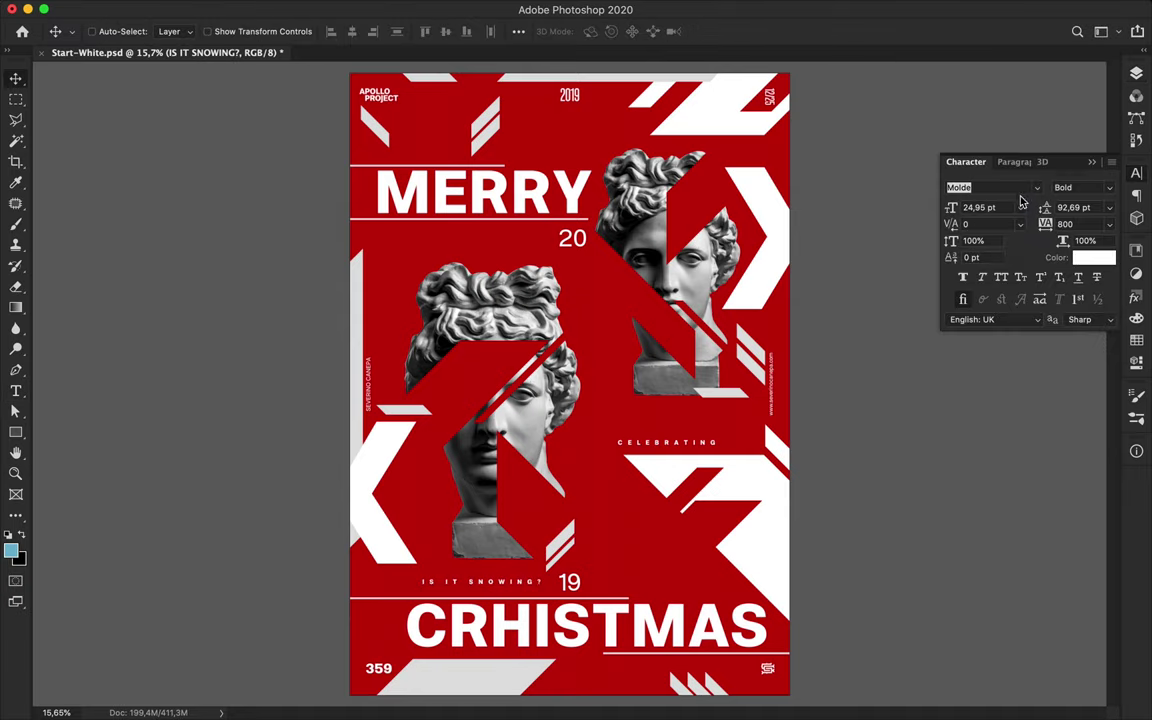
drag(557, 583, 515, 593)
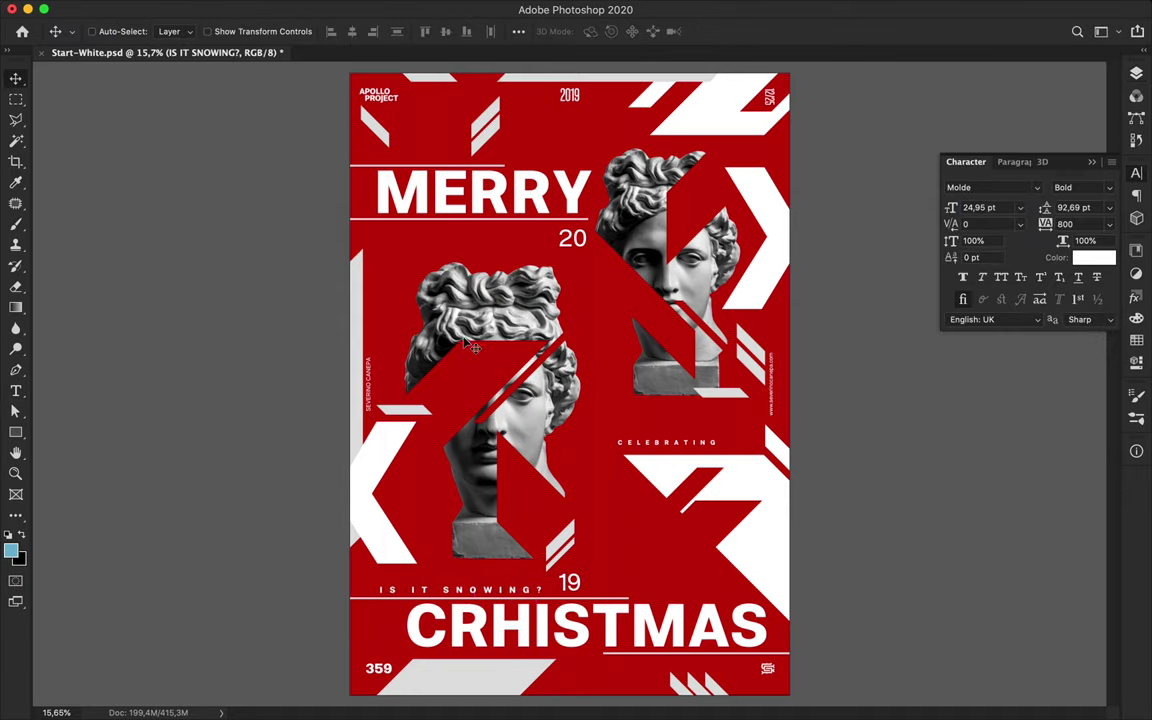
- Extend the red cut across the larger bust's forehead to the poster's left edge, making it about 3300 by 1843 px
key(a)
key(v)
super+click(468, 378)
key(a)
click(460, 342)
shift+click(394, 407)
drag(394, 407, 343, 406)
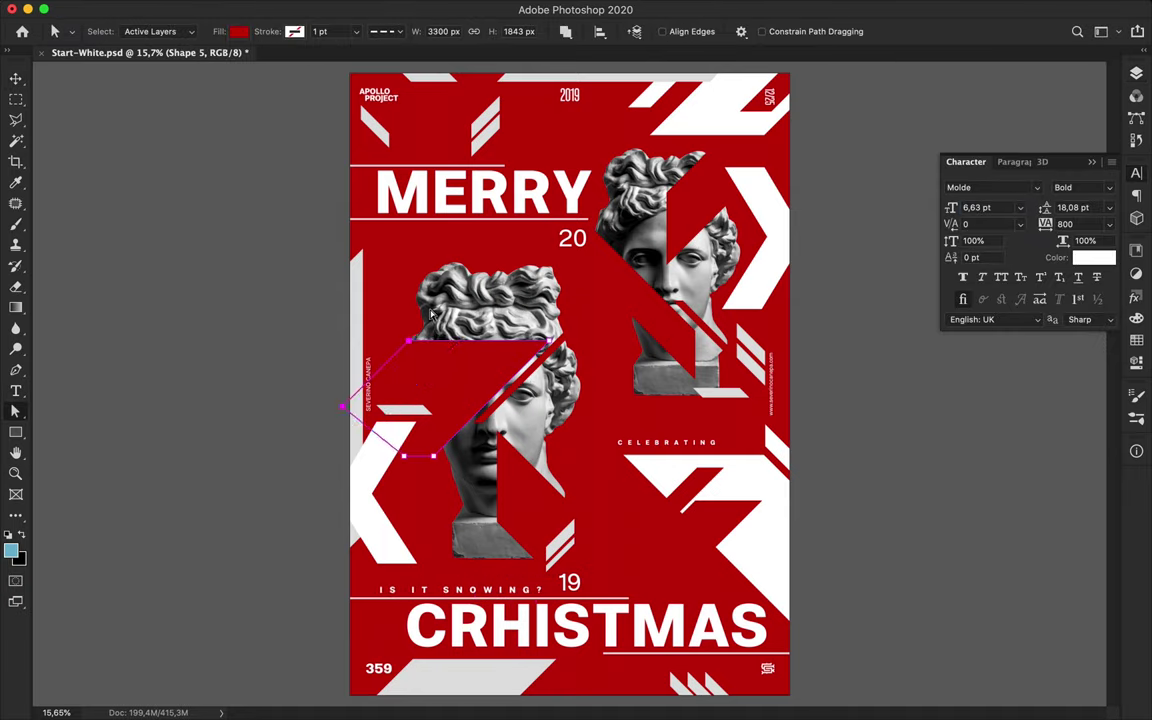
- Shift the red cut over the larger bust's neck and base slightly to the left
click(531, 521)
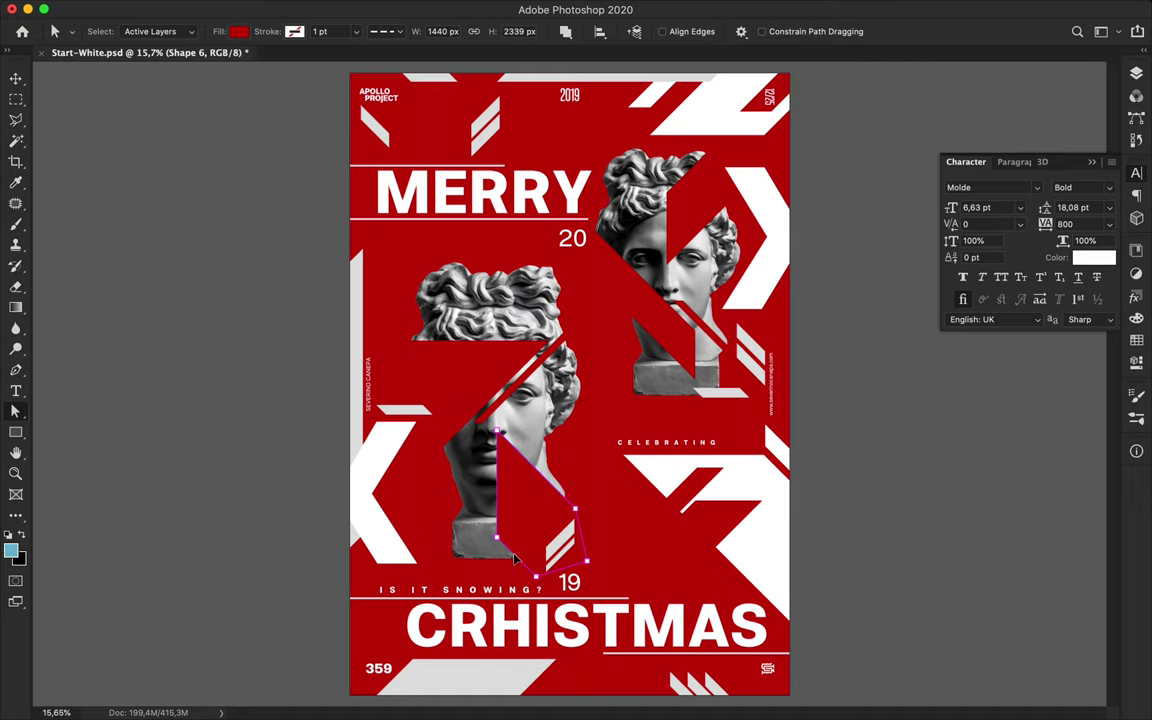
key(v)
mouse_move(512, 517)
mouse_down()
mouse_move(498, 490)
mouse_move(517, 510)
mouse_up()
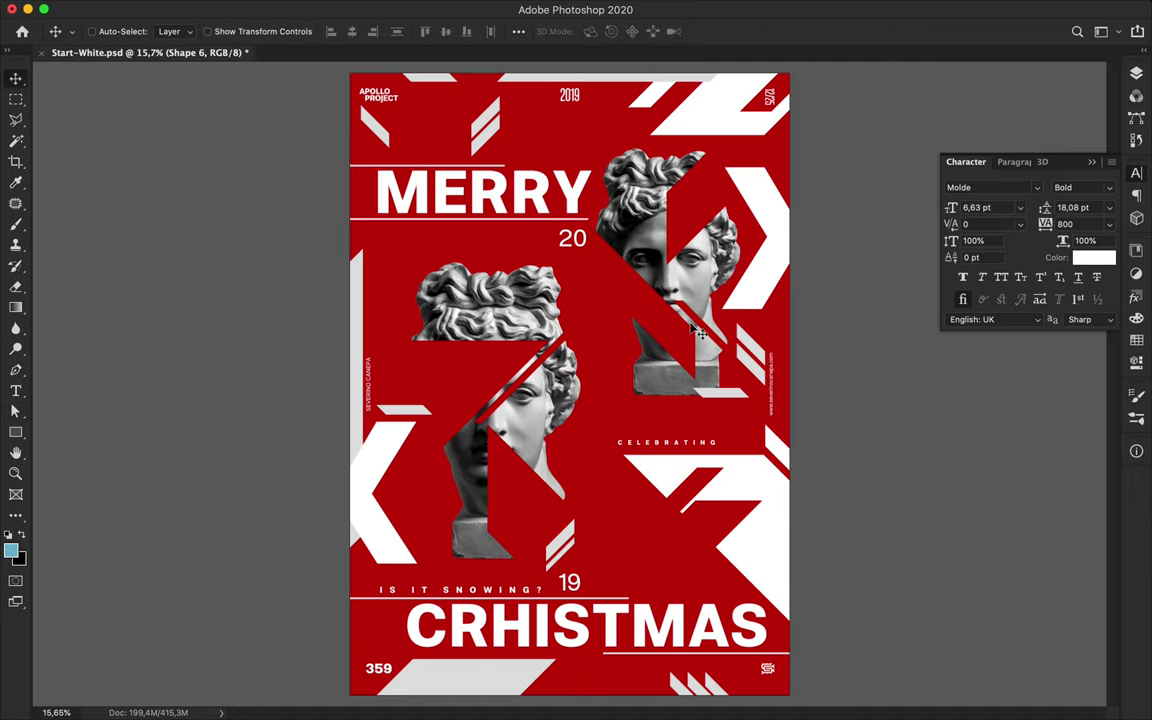
- Shift the edge of the upper red cut on the smaller bust left to remove more of its hair
key(a)
click(670, 328)
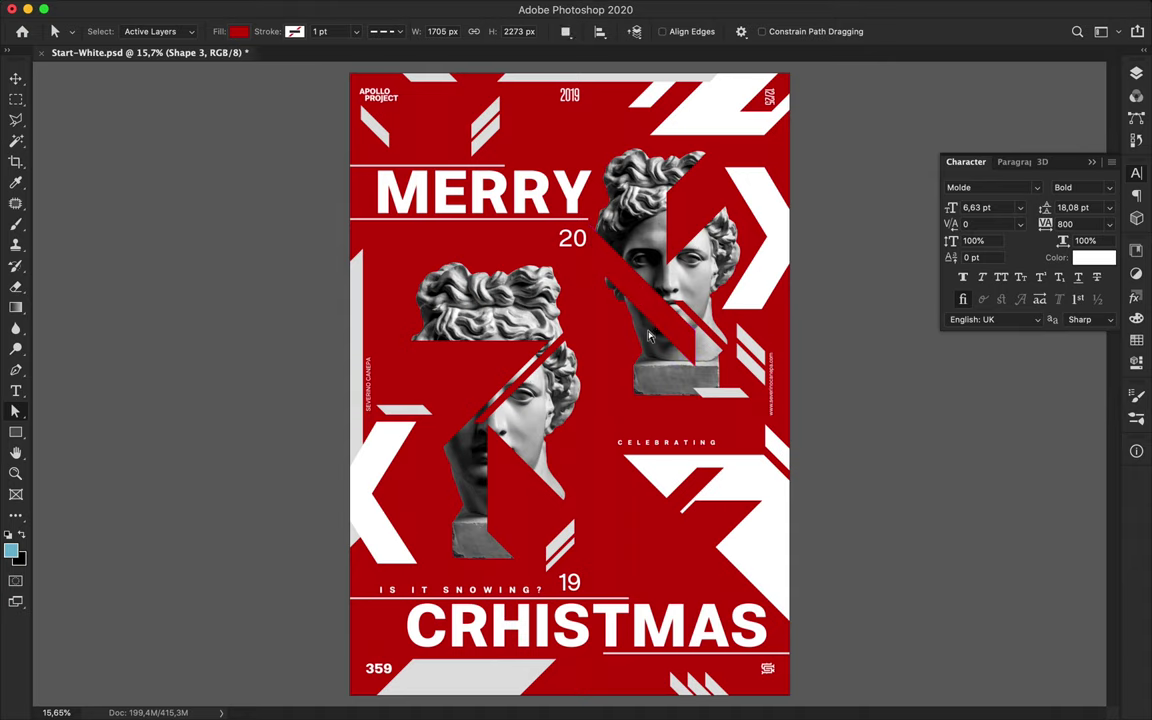
key(v)
click(688, 162)
key(a)
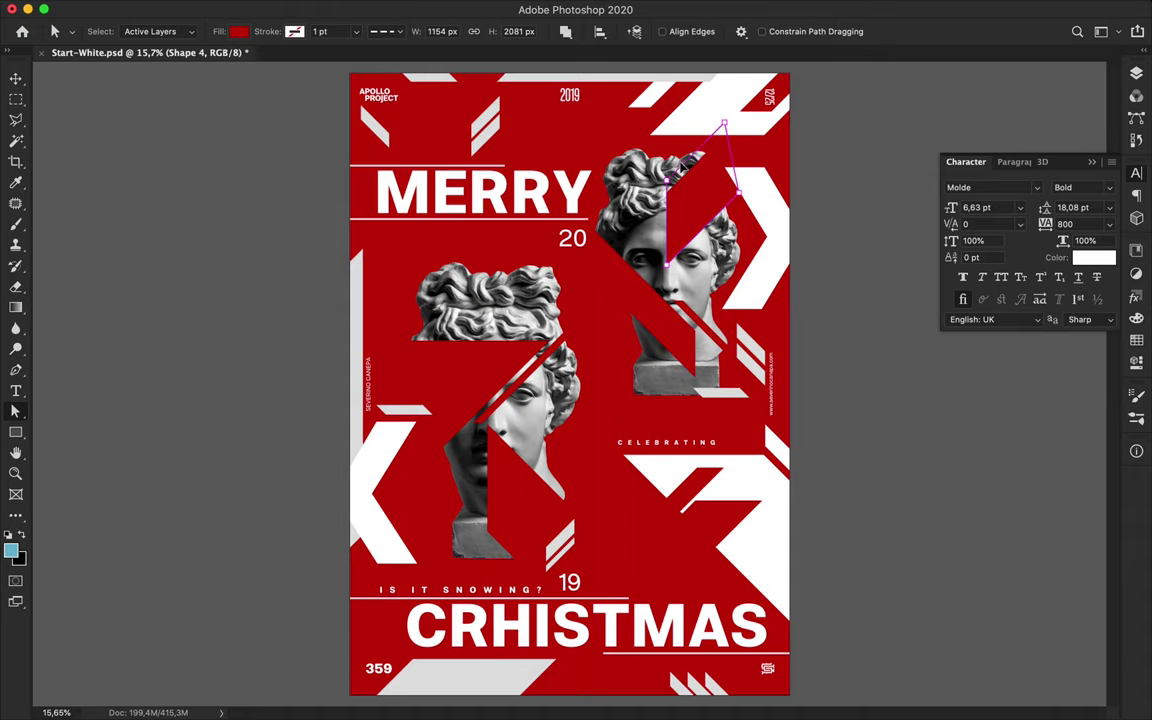
key(p)
key(v)
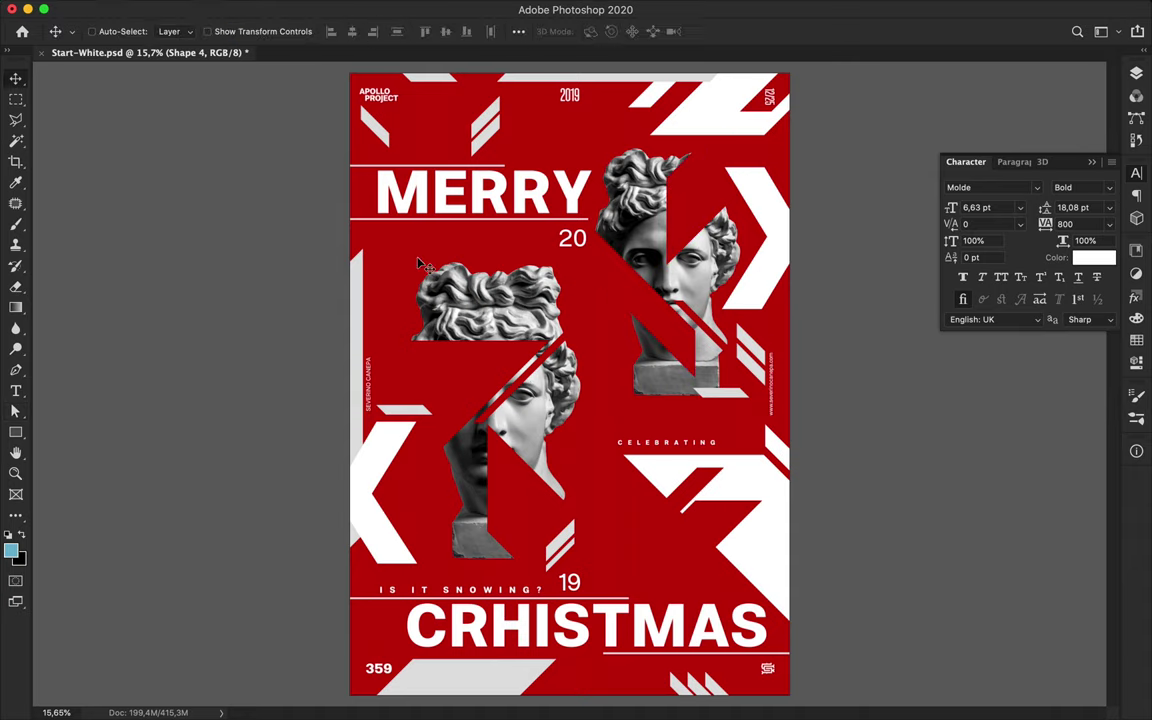
- Draw a red parallelogram about 1811 by 875 px through the larger bust's hair and shift it slightly upward
key(p)
shift+click(540, 315)
shift+click(487, 260)
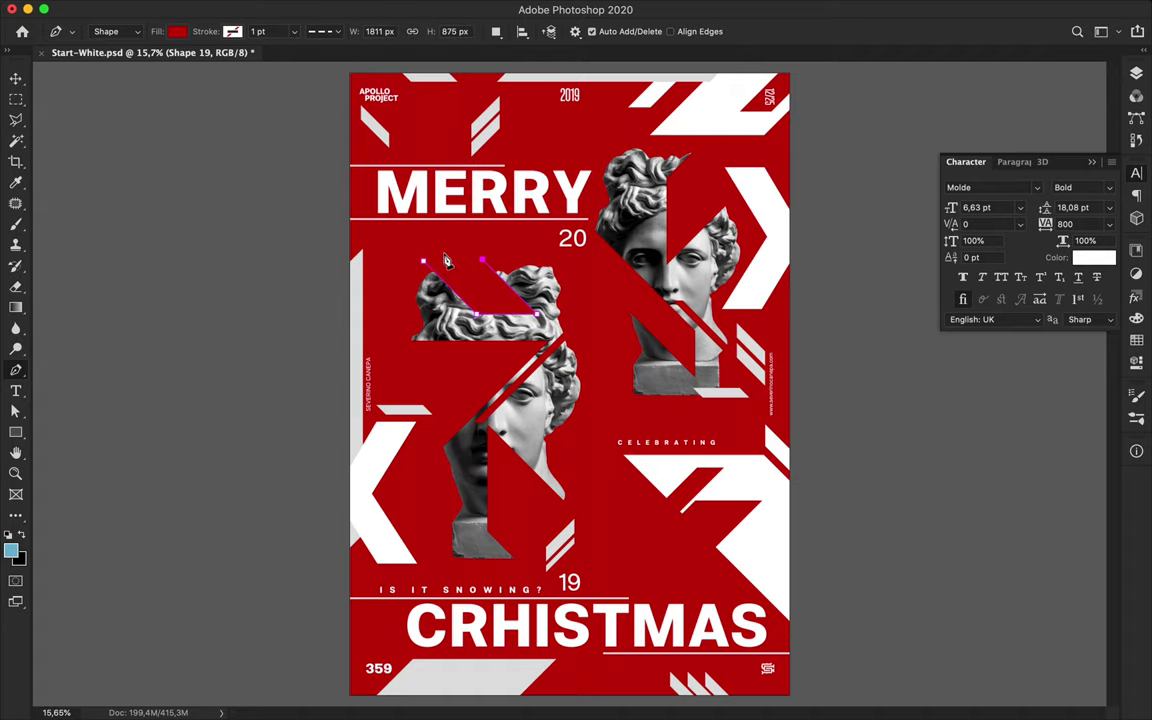
click(424, 261)
key(a)
key(v)
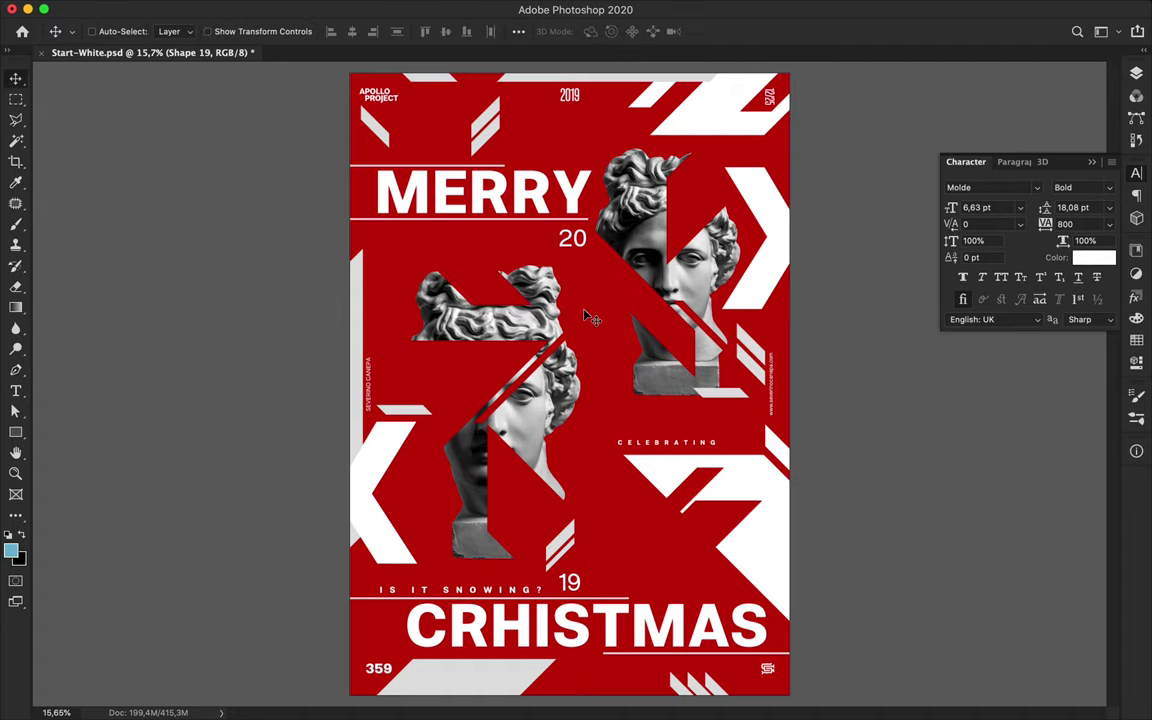
- Move the thin diagonal red strip across the smaller bust's jaw slightly to the left
super+click(707, 329)
key(a)
scroll(707, 329, up, 5)
drag(889, 238, 590, 312)
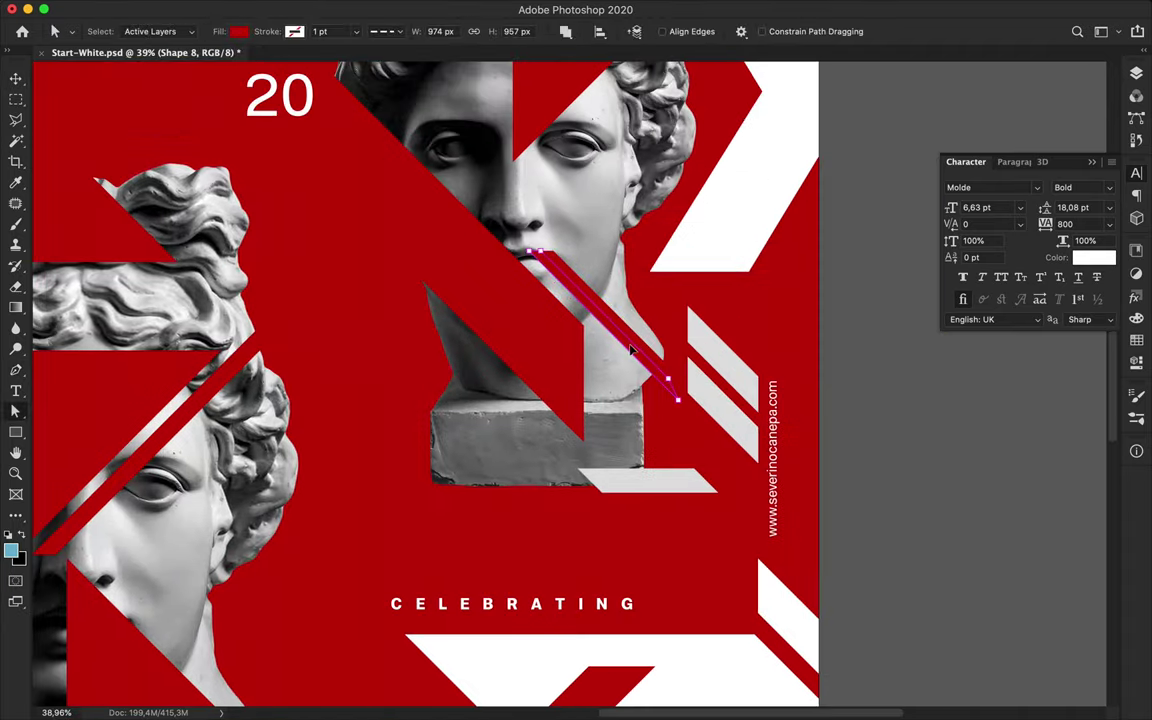
key(v)
drag(629, 350, 621, 351)
scroll(629, 350, down, 5)
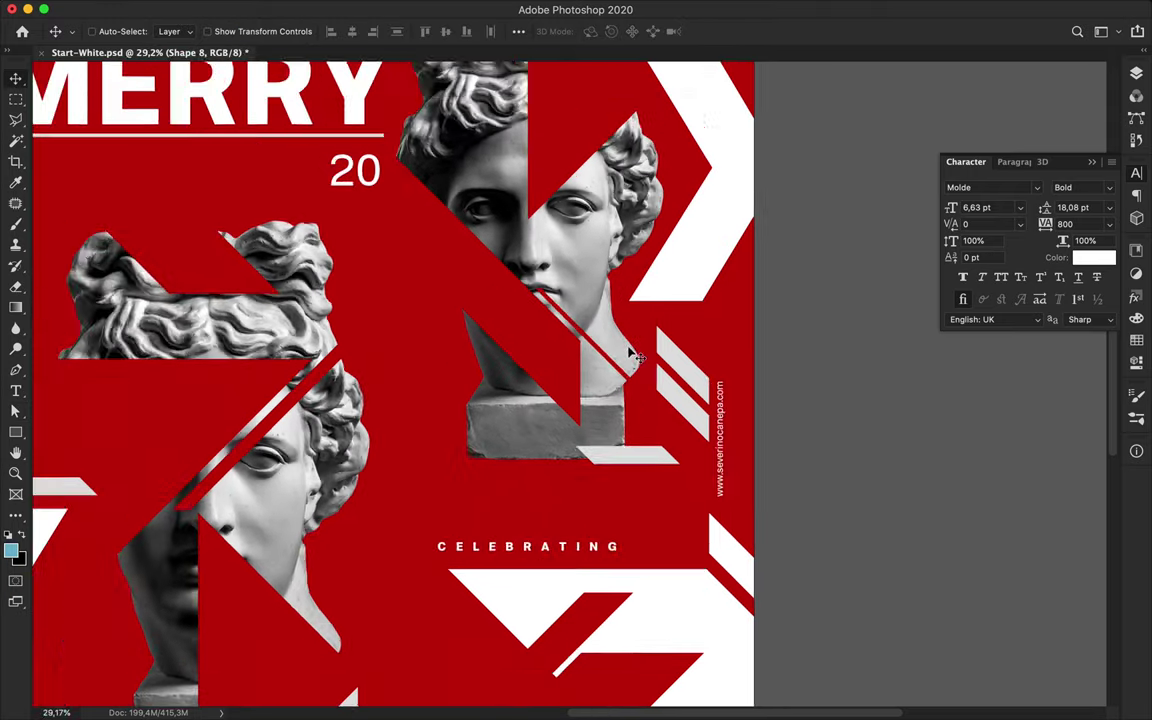
- Duplicate the IS IT SNOWING? text and change the copy to DID YOU SEE SANTA CLAUS?, one word per line
super+click(349, 640)
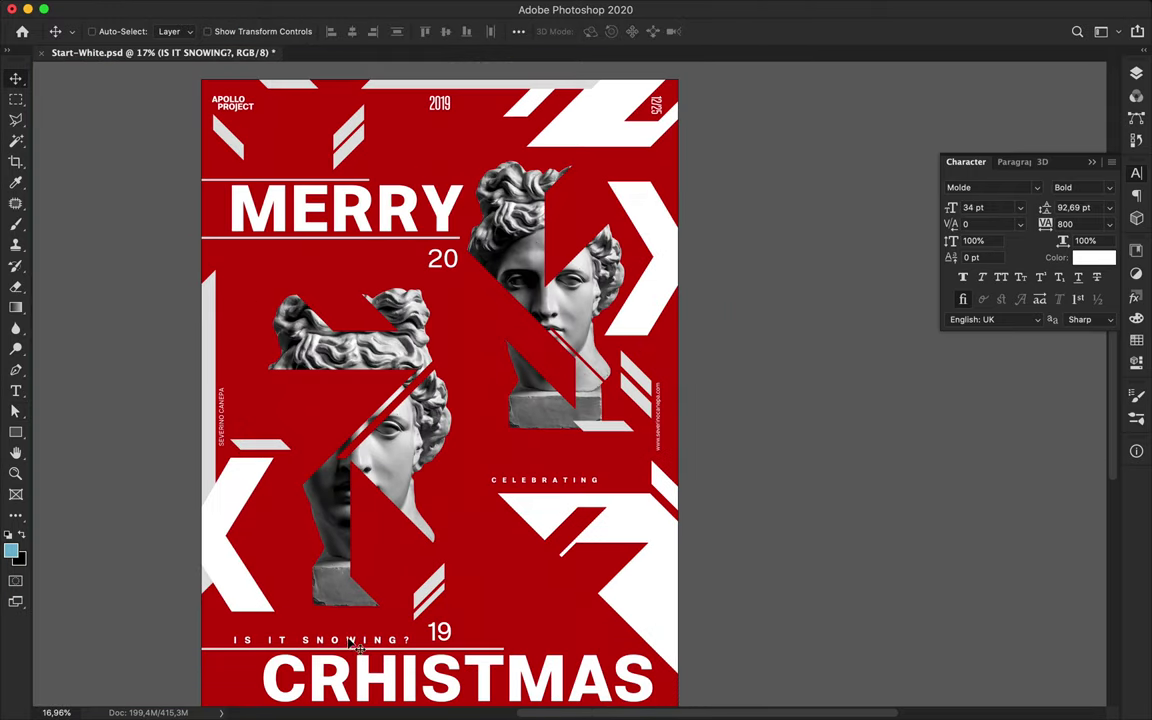
drag(349, 640, 440, 169)
double_click(440, 169)
text(D)
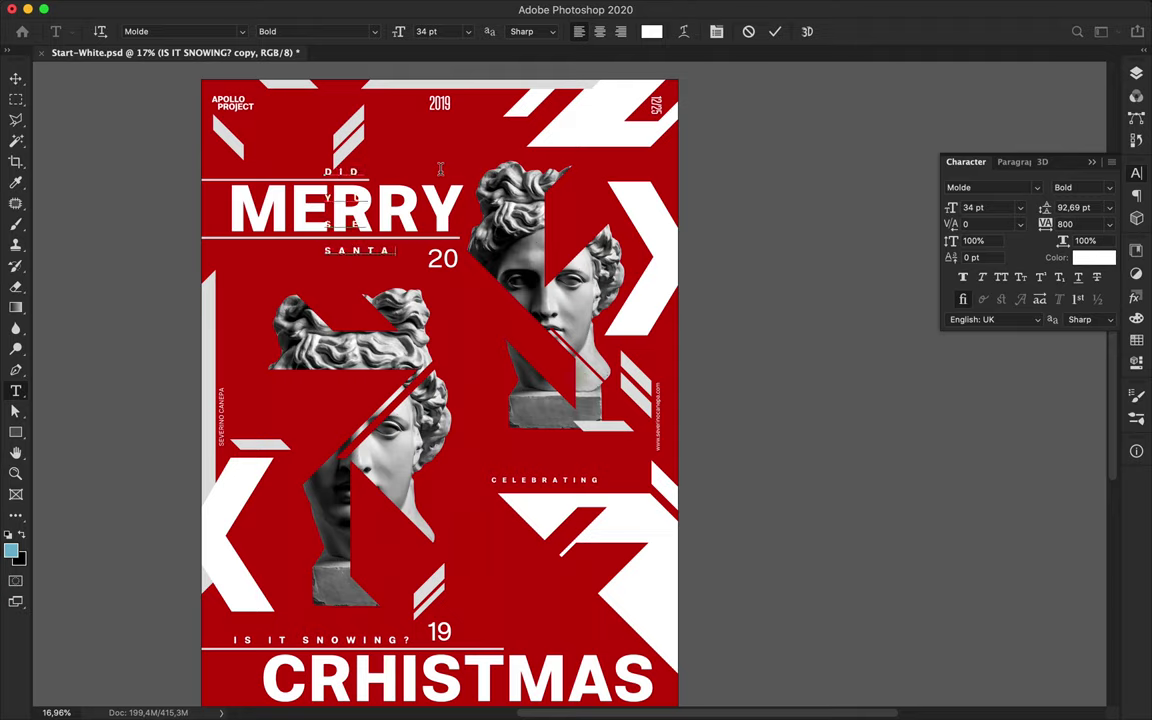
text(i?)
key(super+Return)
- Place the DID YOU SEE SANTA CLAUS? text to the right of the 19, above CRHISTMAS
key(v)
drag(376, 284, 411, 642)
drag(379, 617, 490, 617)
- Move the small grey bar above the cropped X down to the notch in the X's side
drag(259, 446, 265, 543)
drag(265, 544, 288, 437)
key(super+z)
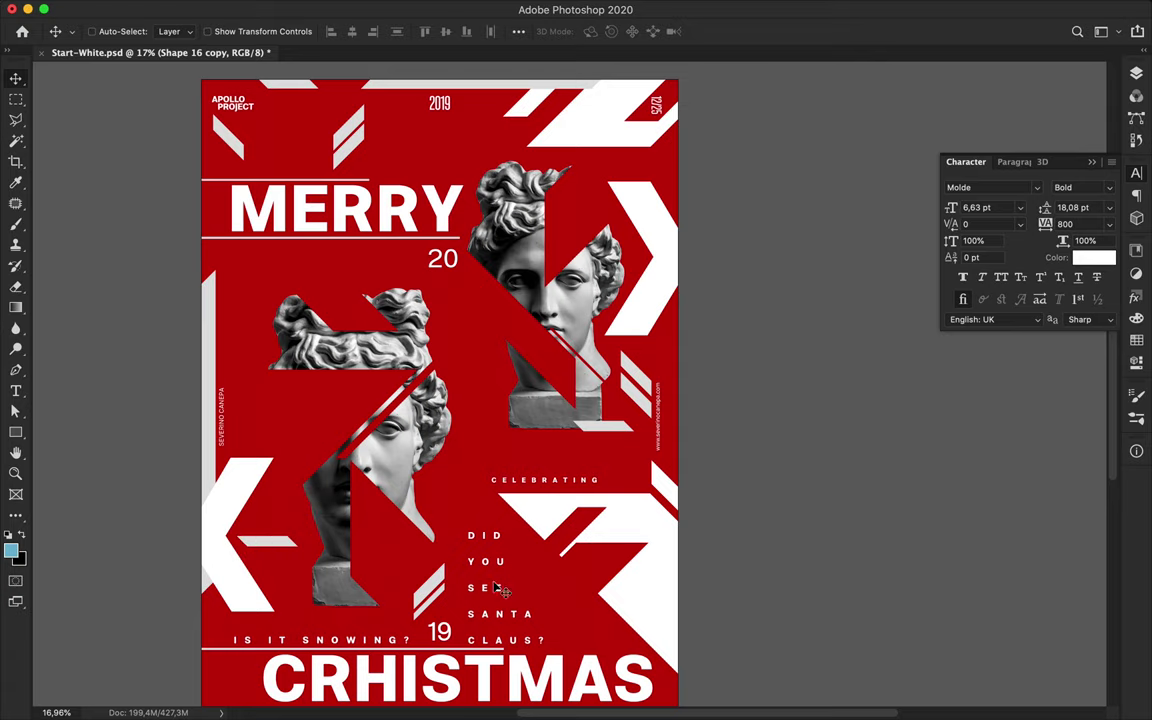
- Raise the IS IT SNOWING? and DID YOU SEE SANTA CLAUS? texts slightly to line them up with the 19
drag(497, 589, 497, 564)
drag(395, 643, 396, 639)
key(super+z)
drag(508, 624, 510, 643)
drag(398, 644, 397, 639)
drag(482, 627, 490, 610)
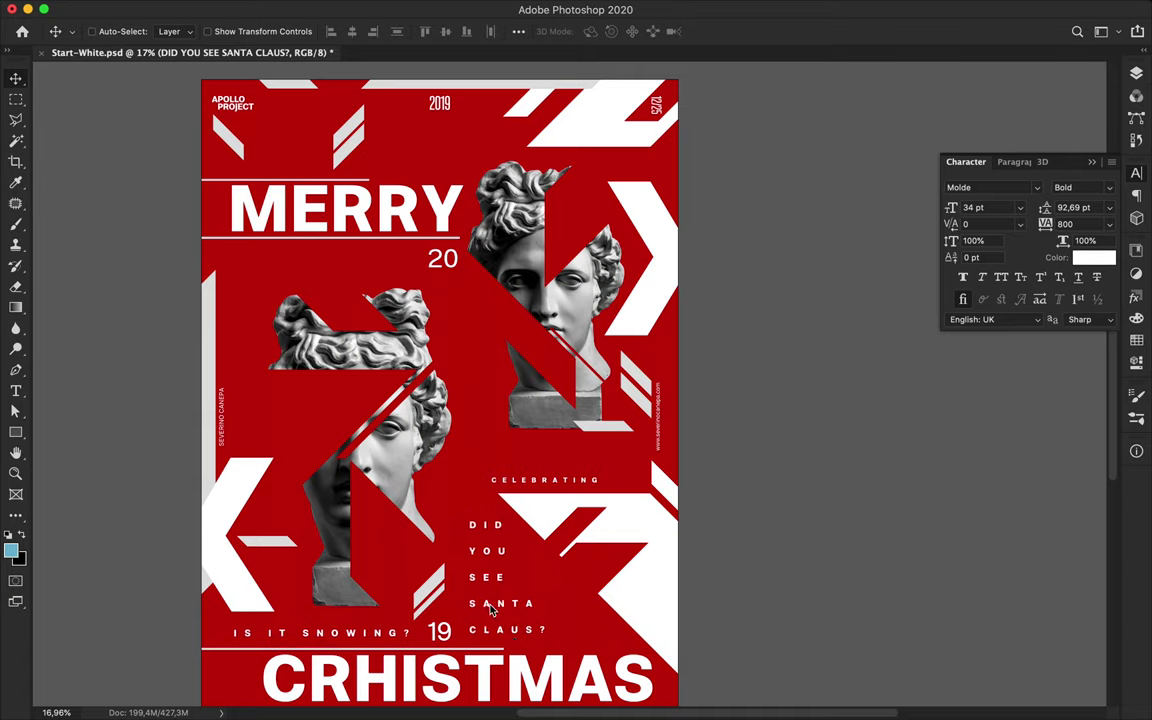
- Narrow the upper-right white shape to about 2252 by 1099 px by moving its right-hand points inward, and save the file
key(a)
drag(614, 140, 657, 112)
scroll(690, 130, up, 5)
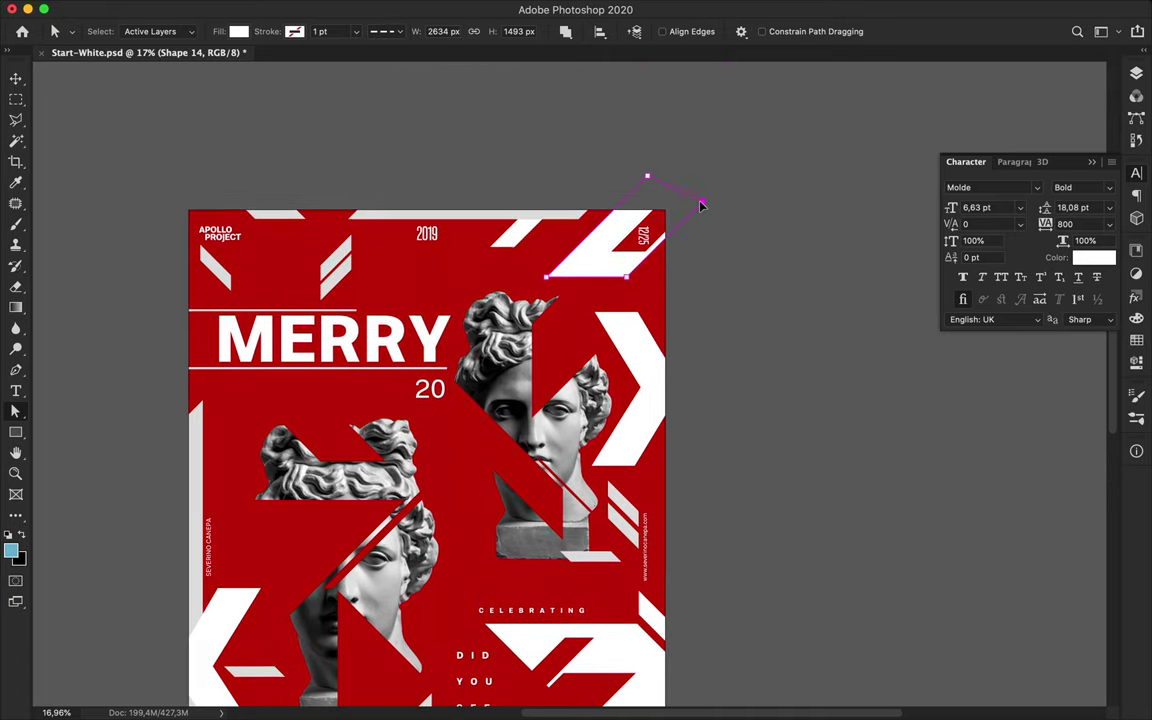
drag(701, 205, 660, 222)
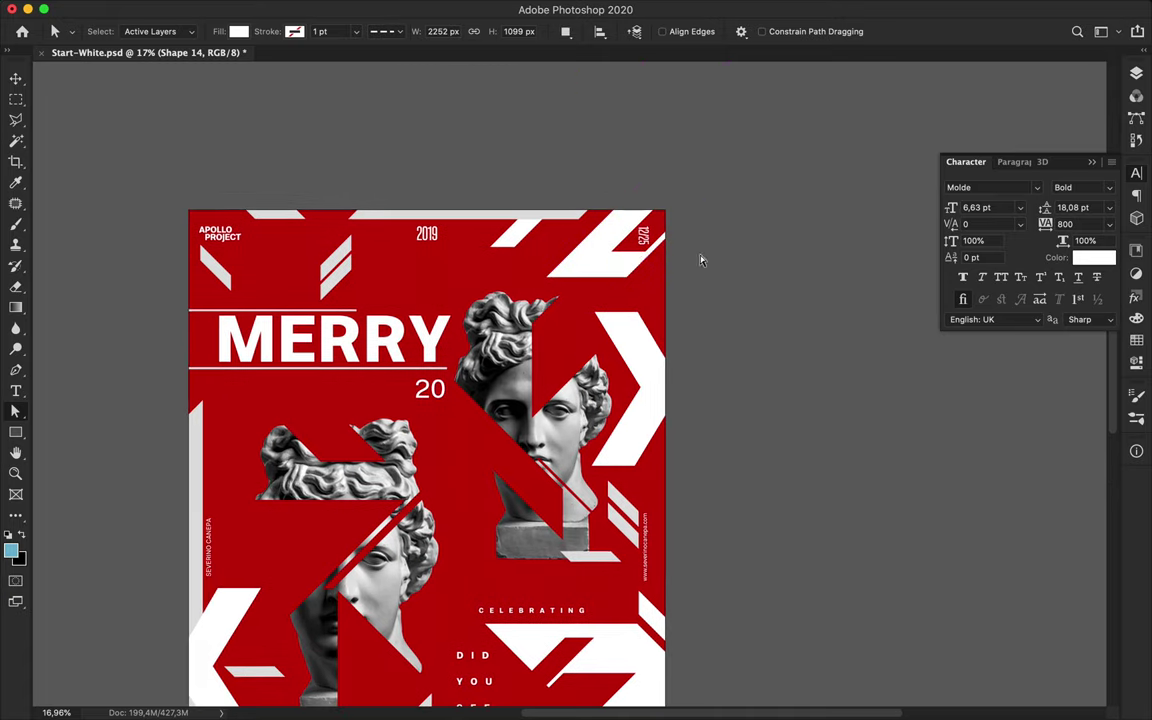
scroll(701, 260, down, 4)
key(super+s)
- Draw a white rectangle about 2384 by 477 px across the larger bust's hair and center it horizontally on the canvas
click(820, 12)
click(805, 57)
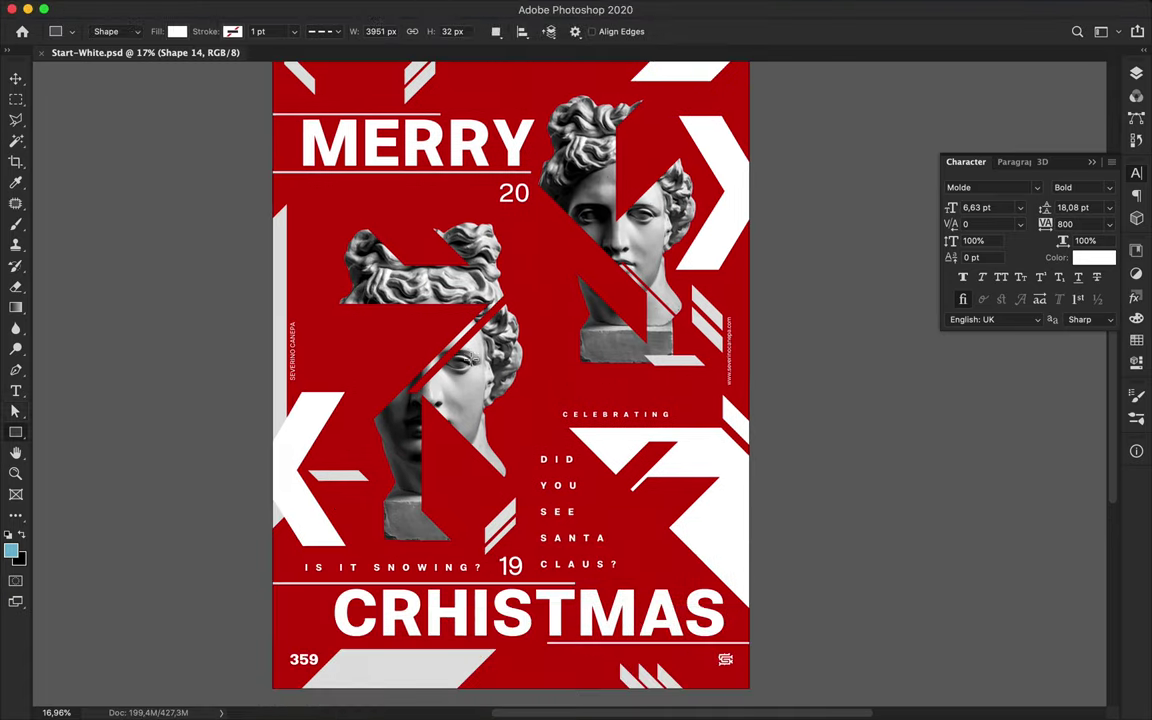
drag(415, 268, 577, 300)
key(v)
click(518, 31)
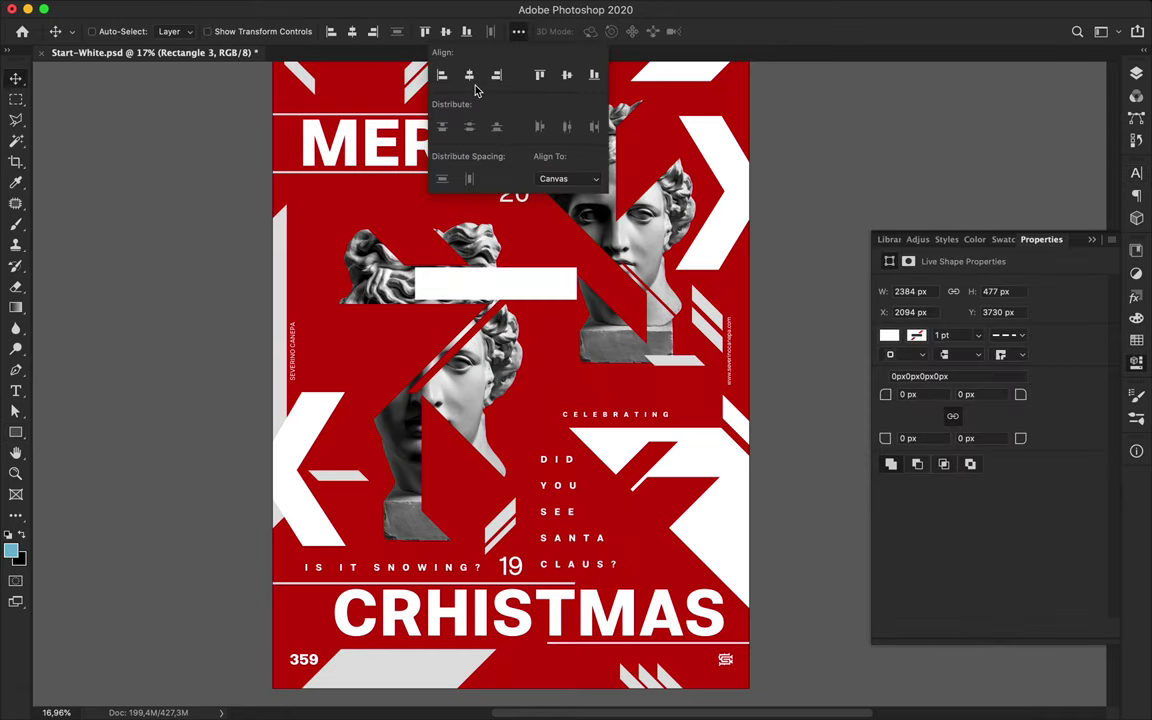
click(490, 288)
- Add the text APOLLO above the white rectangle and scale it up to about 52.58 pt
scroll(498, 283, up, 5)
scroll(499, 282, up, 3)
key(t)
click(429, 241)
text(APOLLO)
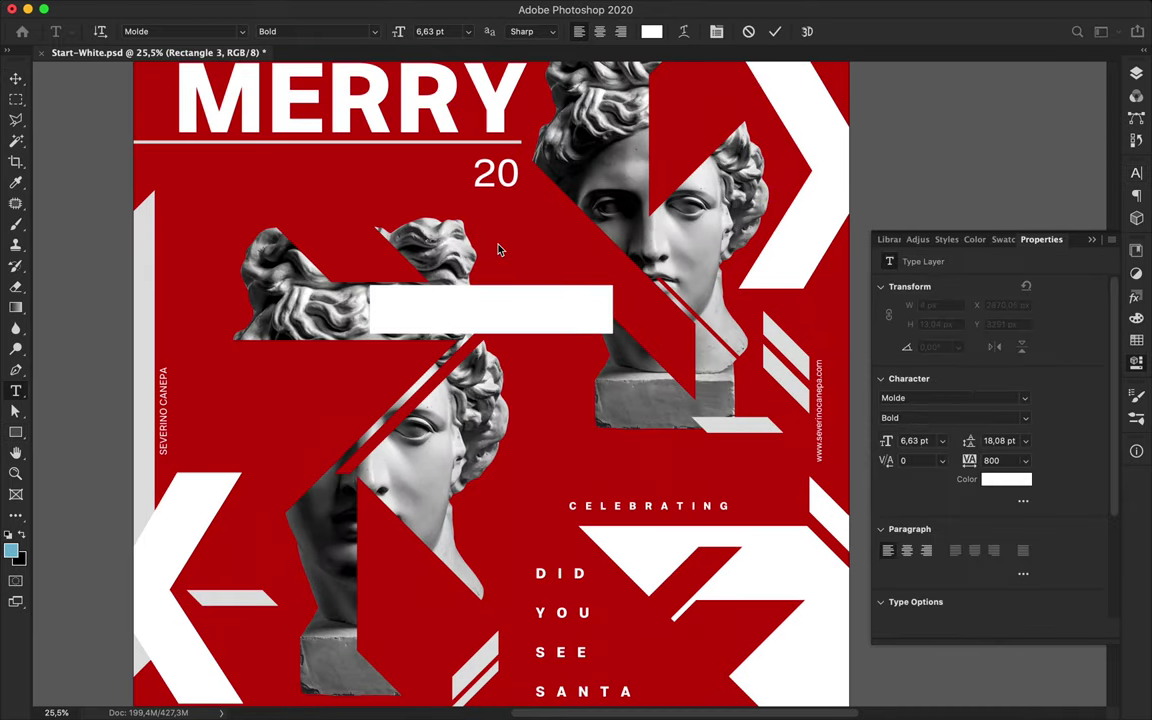
key(super+Return)
key(super+t)
drag(452, 243, 618, 259)
key(Return)
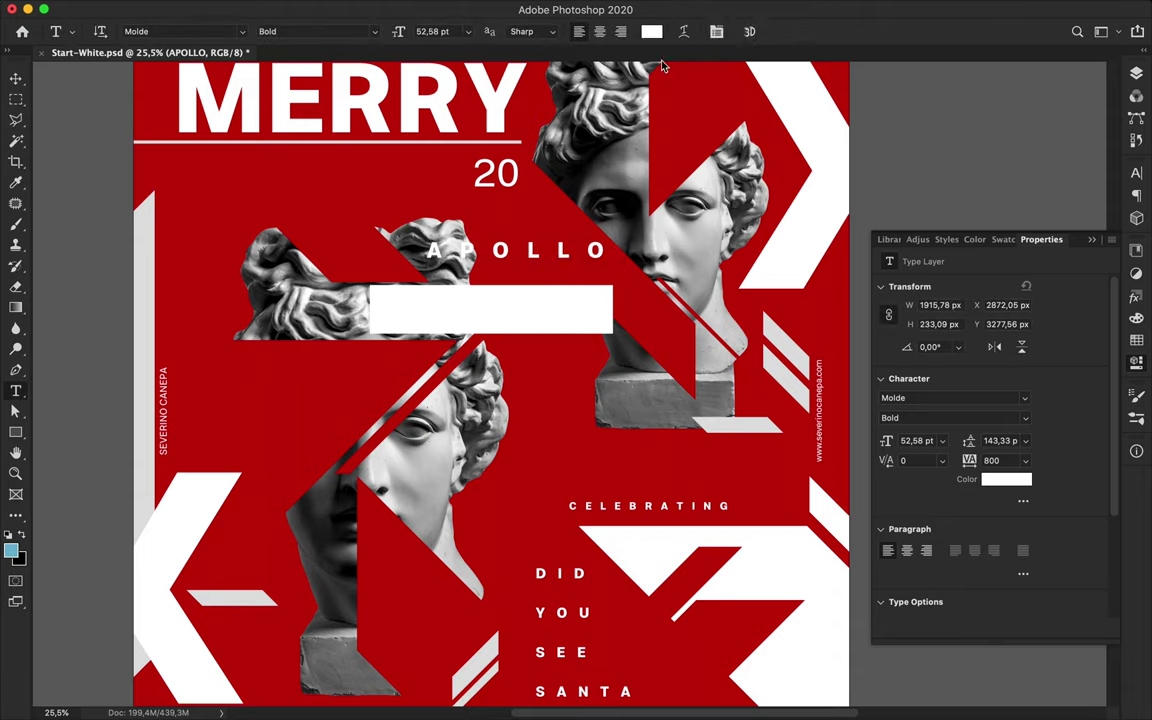
- Set the APOLLO text color to the poster's background red
click(653, 33)
click(785, 278)
click(556, 222)
key(Return)
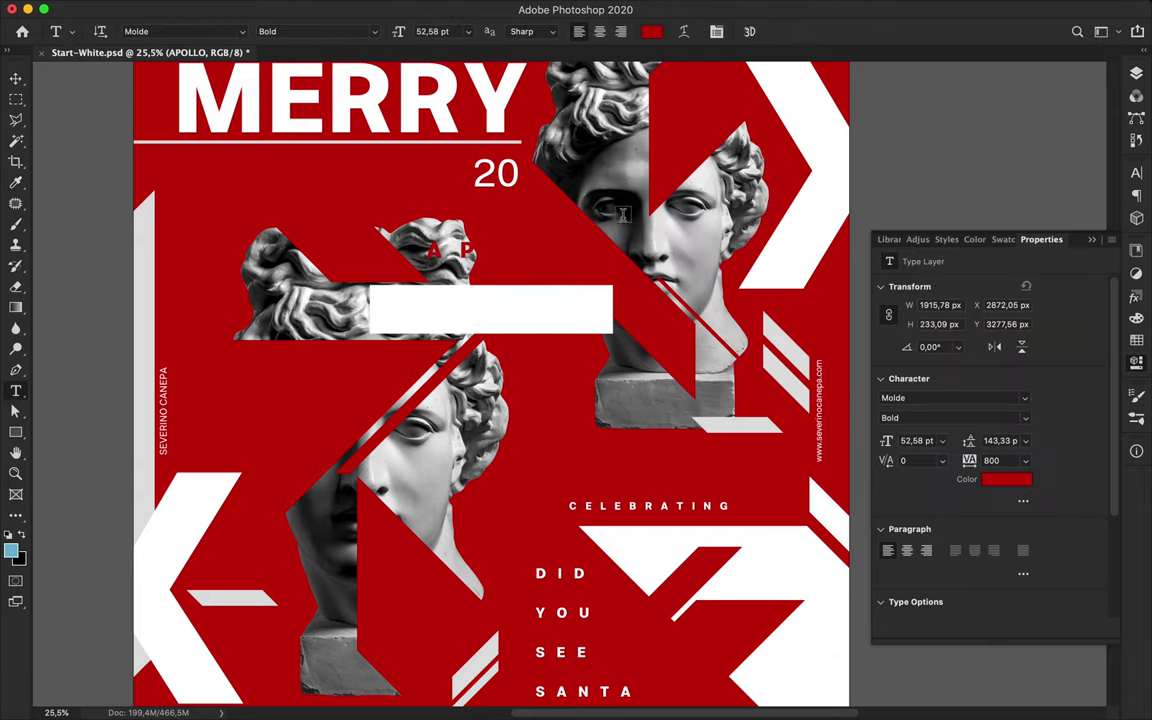
- Place the APOLLO text on the white rectangle and align the centers of the two
key(v)
drag(508, 251, 481, 311)
shift+super+click(606, 310)
click(352, 32)
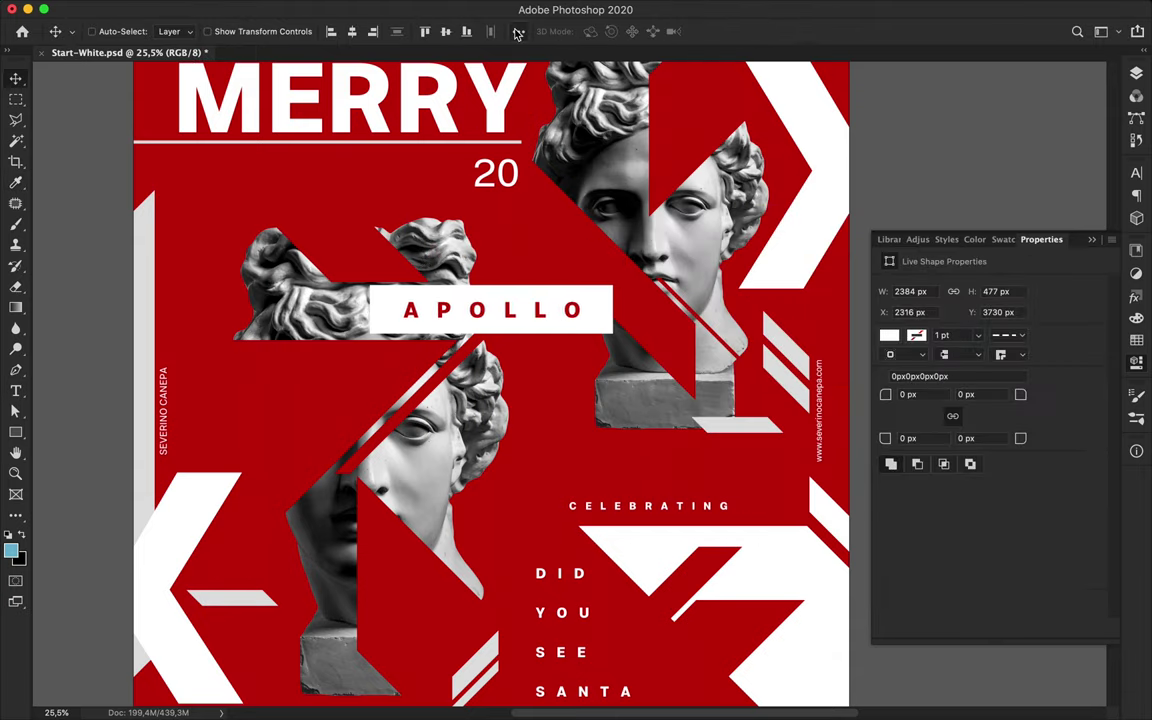
click(518, 32)
click(547, 240)
scroll(548, 290, down, 4)
super+click(431, 325)
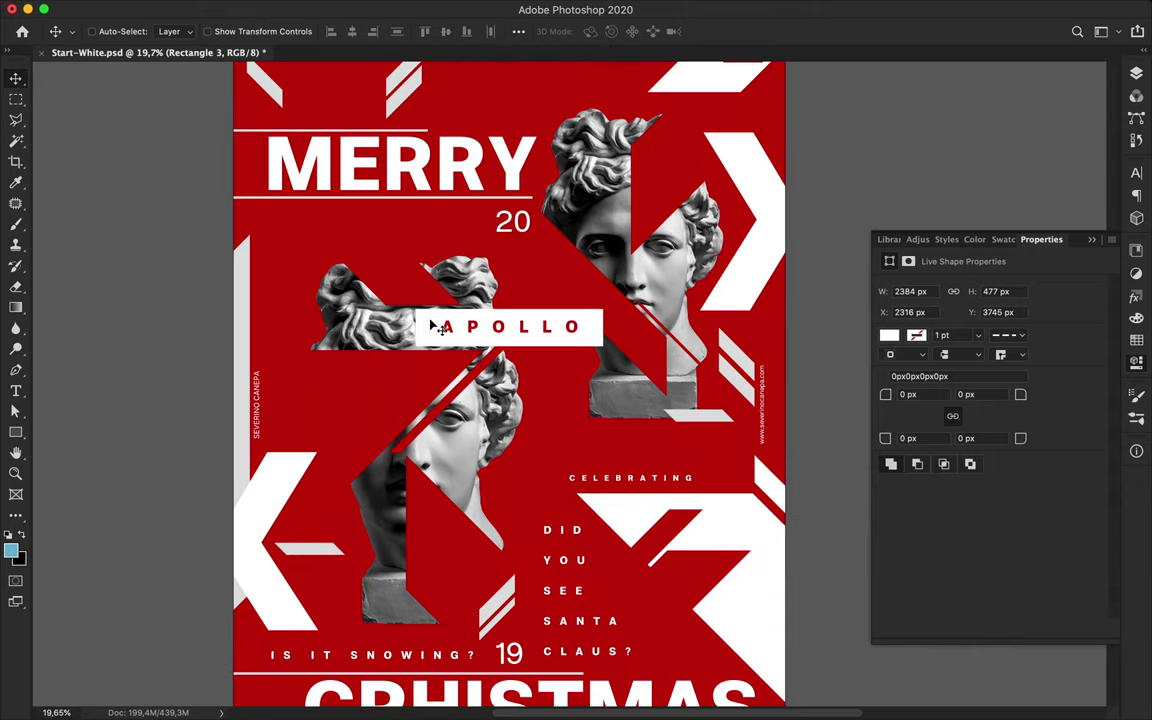
- Draw a short diagonal line just below the line under MERRY, with no fill and a light grey stroke
scroll(521, 336, up, 3)
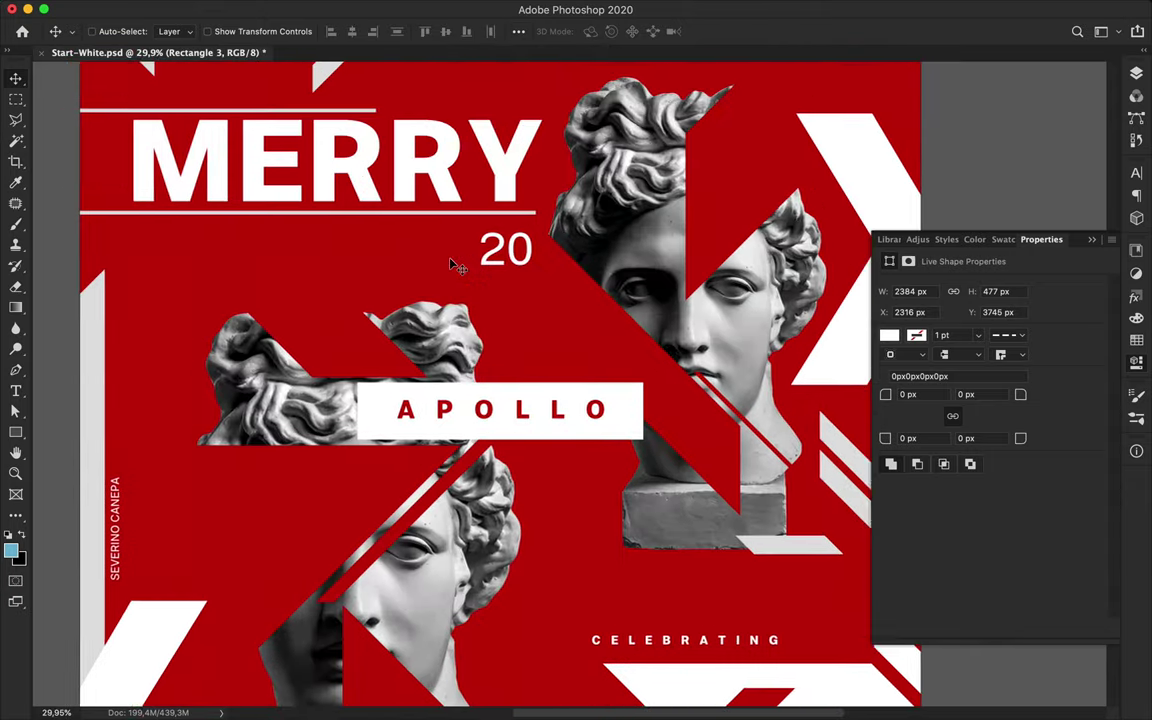
key(p)
click(460, 277)
shift+click(440, 298)
click(182, 33)
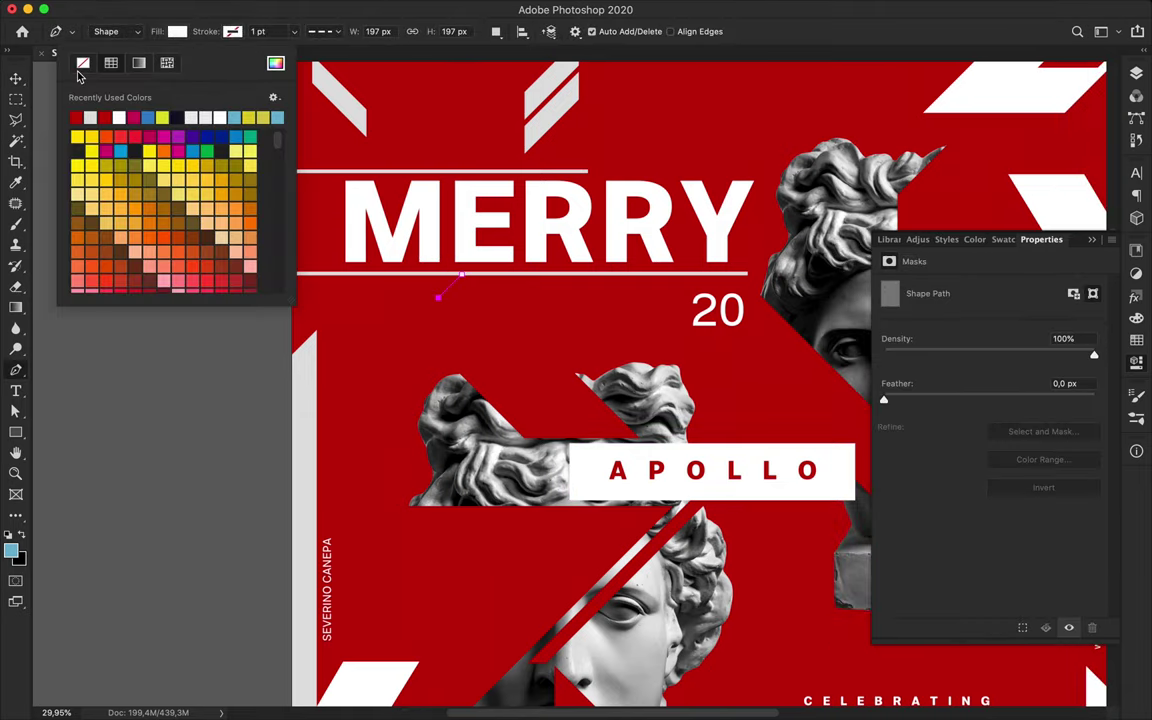
click(82, 64)
click(240, 34)
click(148, 114)
- Give the diagonal line a solid stroke style and a stroke width of 3 pt
key(v)
key(a)
click(386, 32)
click(385, 84)
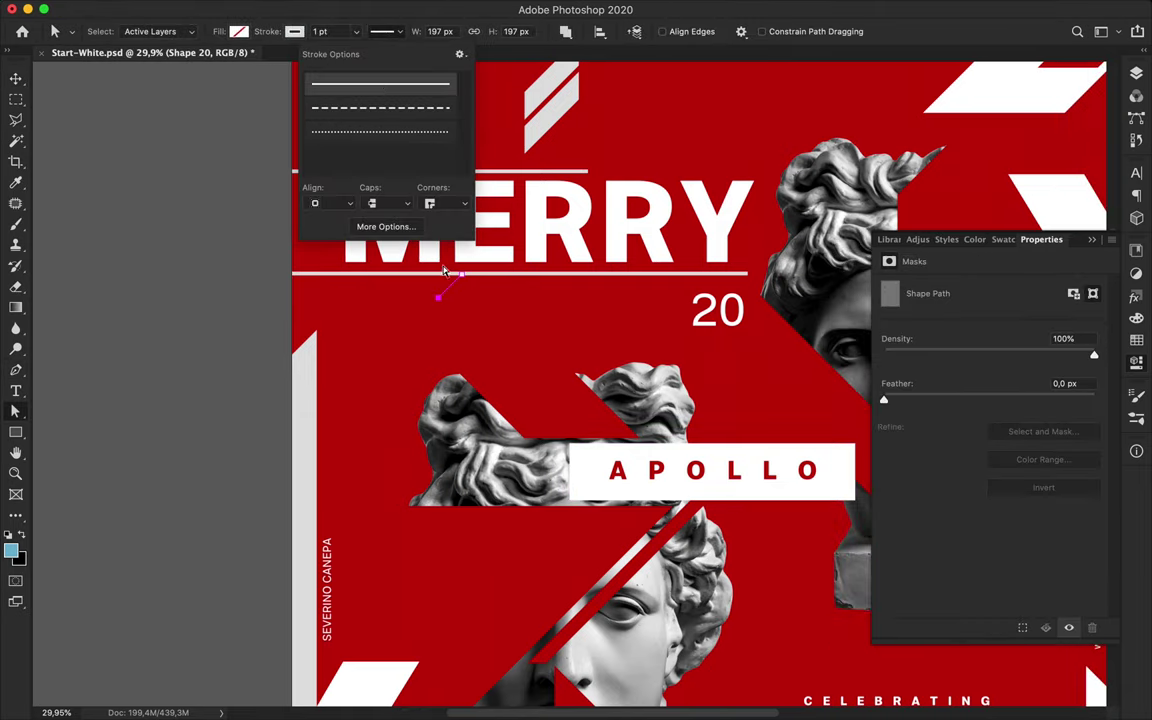
key(v)
key(a)
click(344, 31)
key(Up)
key(Up)
key(Return)
key(v)
- Duplicate the diagonal line slightly beside the original and group both lines
scroll(450, 280, up, 3)
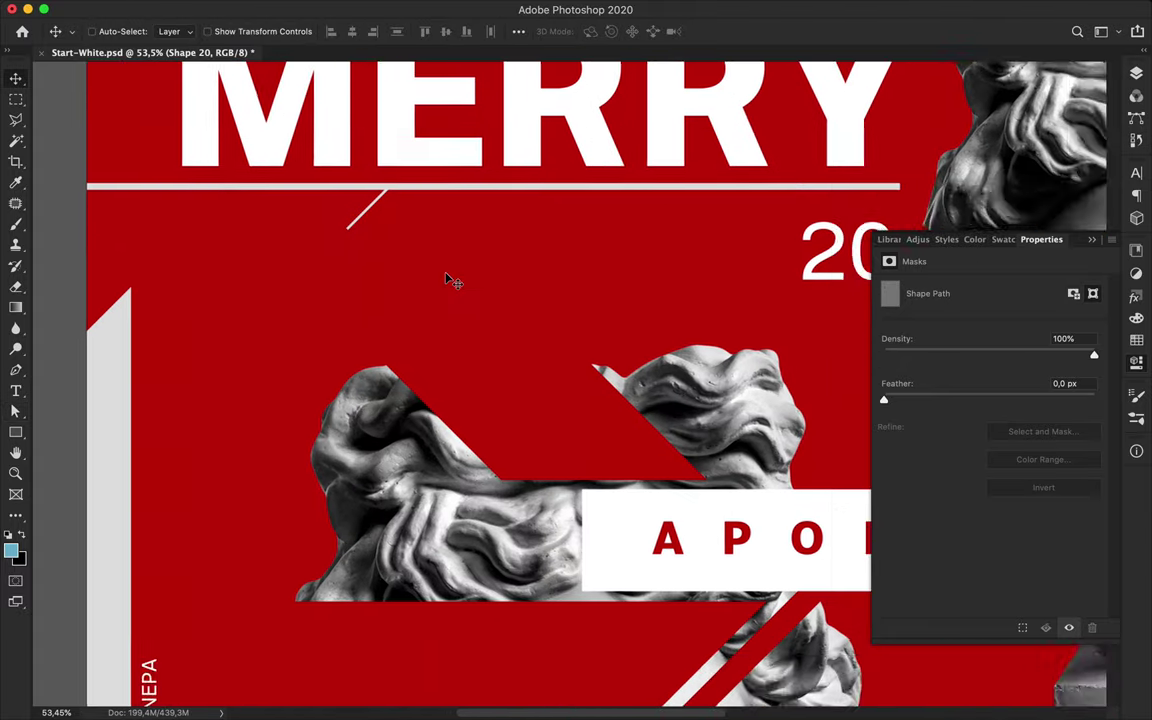
scroll(450, 280, up, 2)
drag(402, 265, 410, 265)
click(1136, 73)
scroll(1062, 245, down, 10)
shift+click(1020, 347)
click(1050, 595)
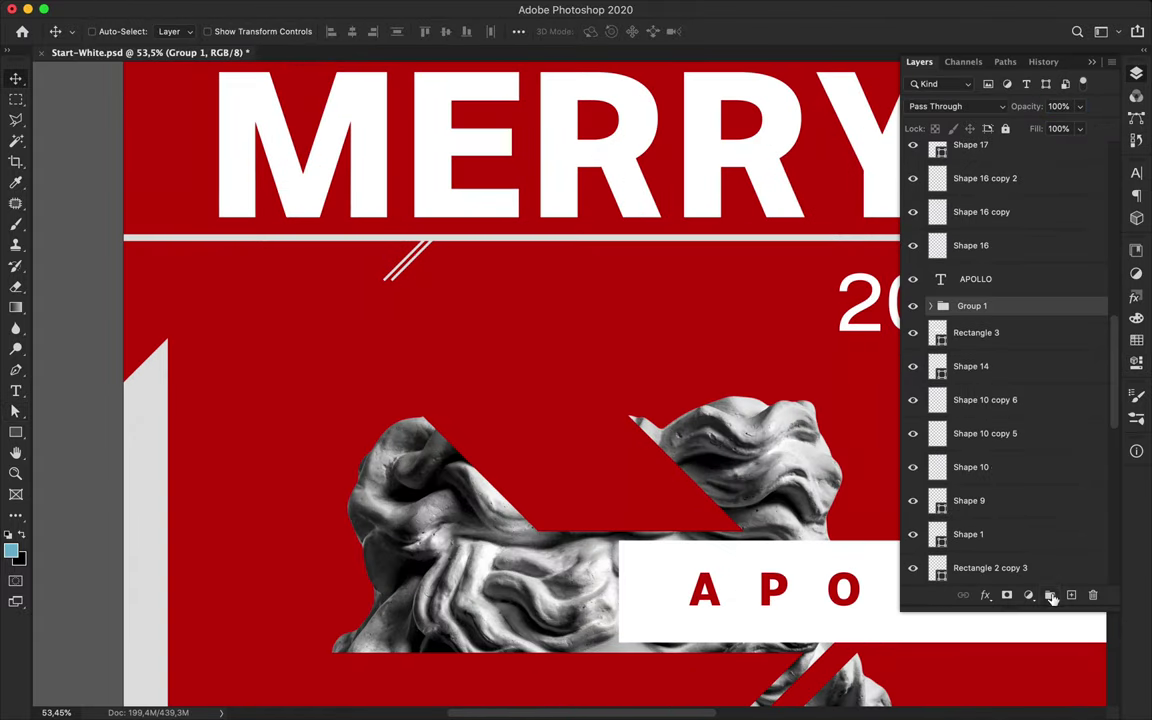
- Duplicate the lines inside the group to the right twice, building a row of eight diagonal stripes
click(931, 306)
click(985, 333)
shift+click(981, 367)
drag(980, 370, 976, 388)
drag(412, 260, 430, 260)
click(994, 334)
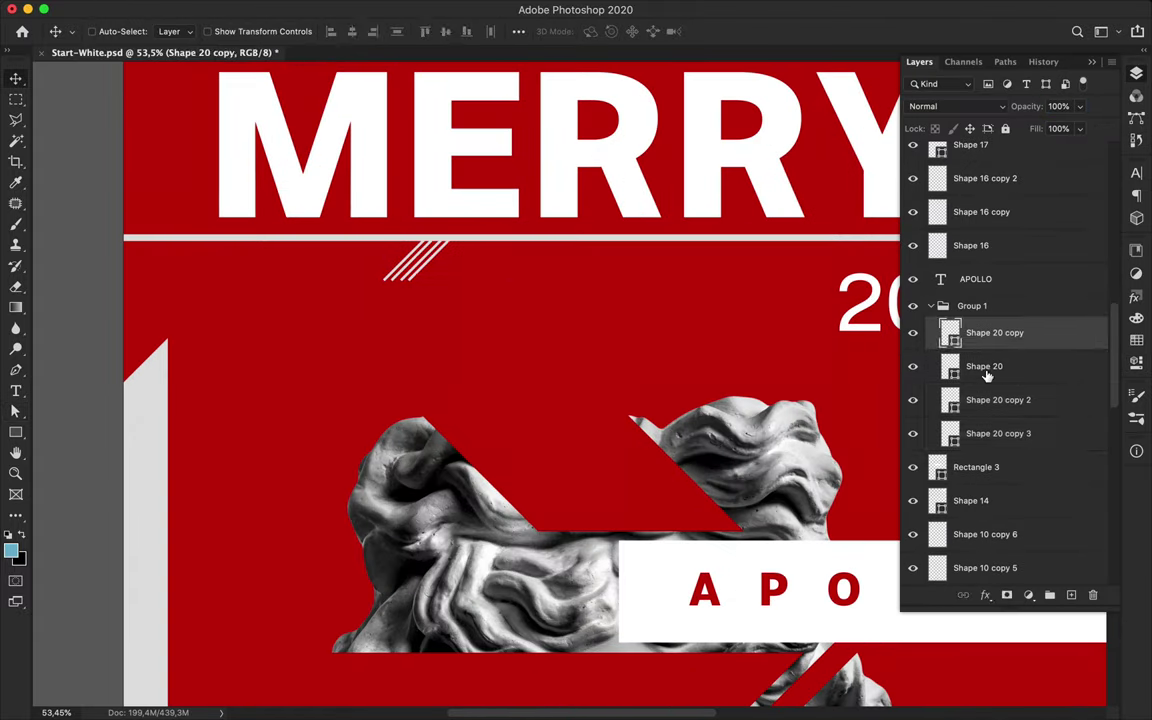
shift+click(986, 433)
drag(986, 433, 984, 447)
drag(412, 273, 447, 273)
- Duplicate all eight stripes to the right to extend the row to sixteen
shift+click(1003, 331)
scroll(1003, 329, down, 3)
drag(1003, 325, 1000, 470)
drag(444, 270, 512, 270)
- Duplicate the selected stripes further so the row reaches across to the number 20
scroll(995, 396, down, 3)
scroll(988, 310, up, 3)
shift+click(982, 247)
scroll(982, 249, down, 12)
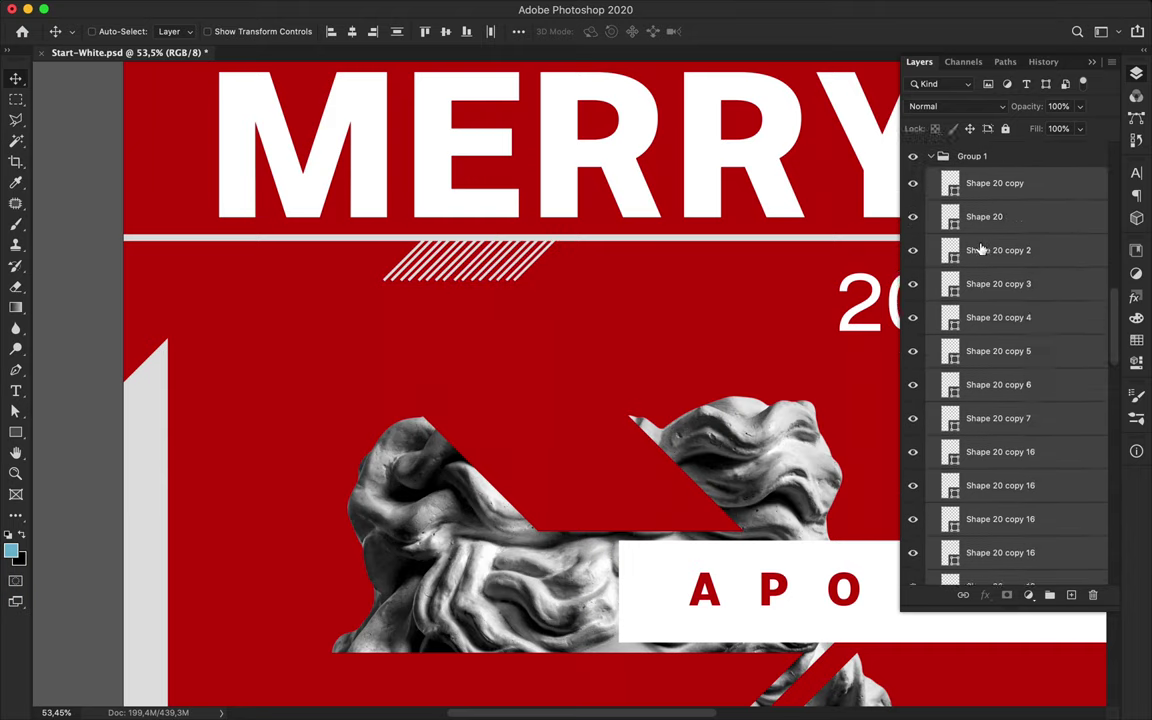
scroll(981, 250, up, 2)
click(984, 274)
scroll(985, 286, up, 7)
scroll(985, 286, up, 8)
shift+click(997, 240)
drag(997, 240, 998, 229)
drag(465, 268, 735, 269)
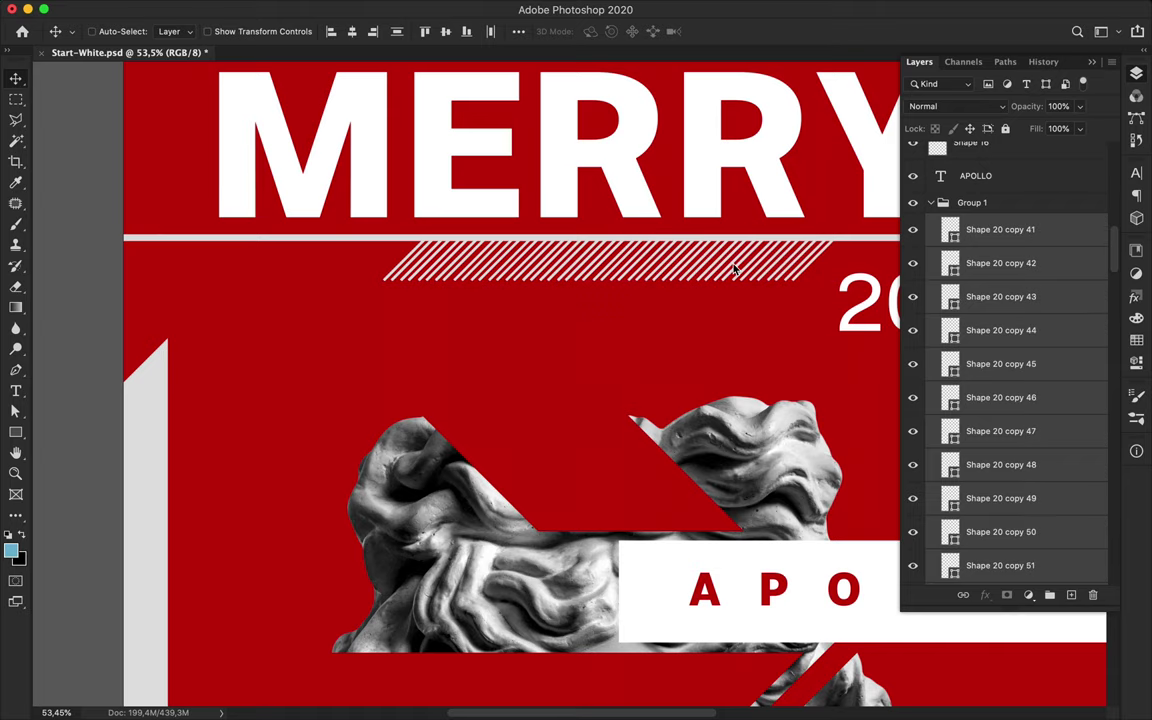
- Select all the diagonal stripes in the group and distribute the spacing between them
click(983, 240)
scroll(983, 243, down, 20)
shift+click(985, 254)
click(518, 31)
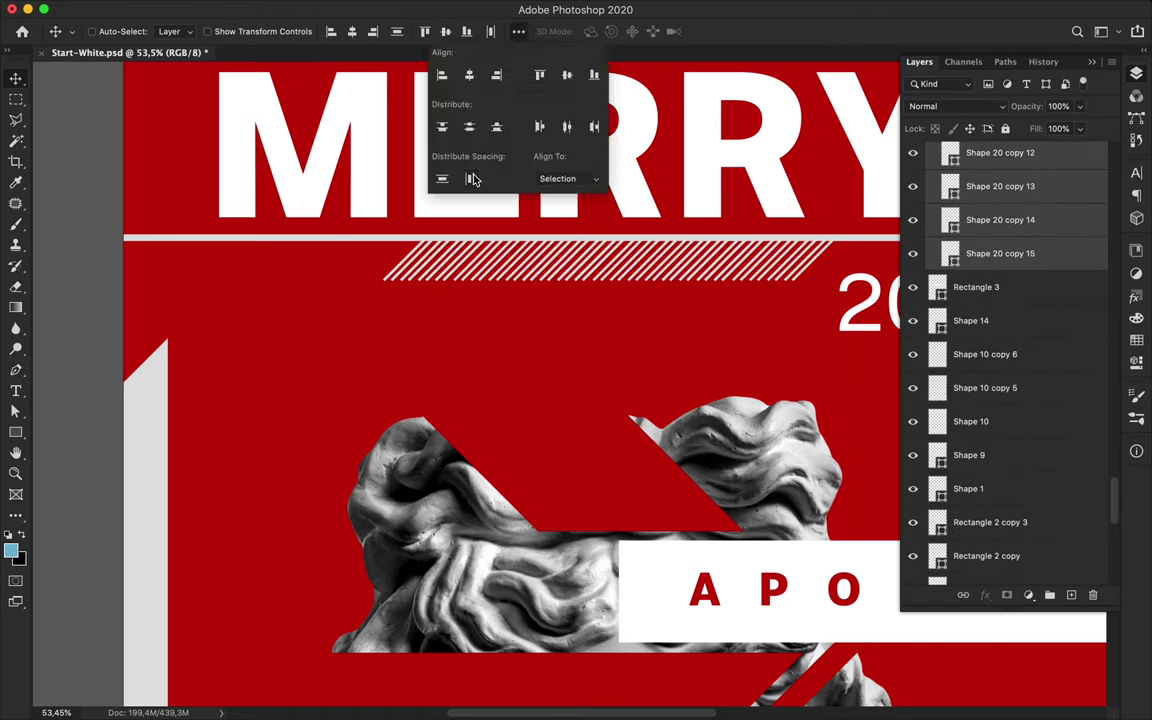
click(442, 178)
- Move an end stripe out to the right near the number 20 and redistribute all stripes horizontally
drag(810, 271, 838, 270)
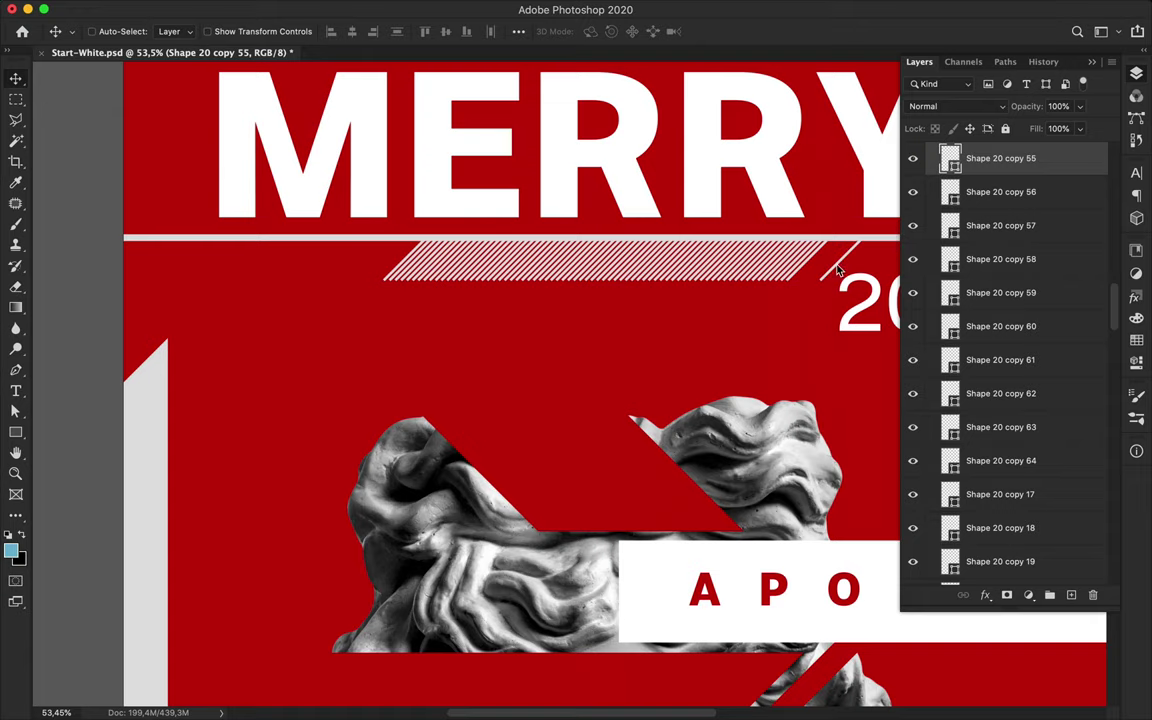
scroll(990, 180, down, 20)
shift+click(998, 209)
click(490, 33)
scroll(1080, 180, up, 15)
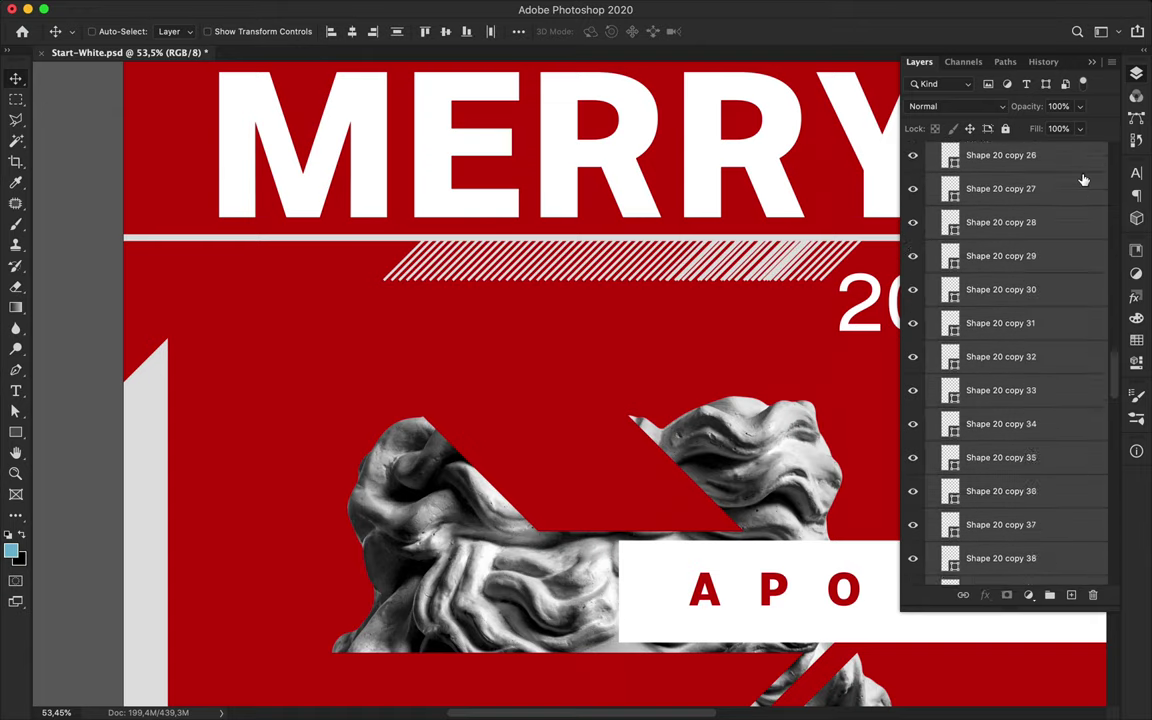
click(1024, 352)
scroll(1025, 352, down, 20)
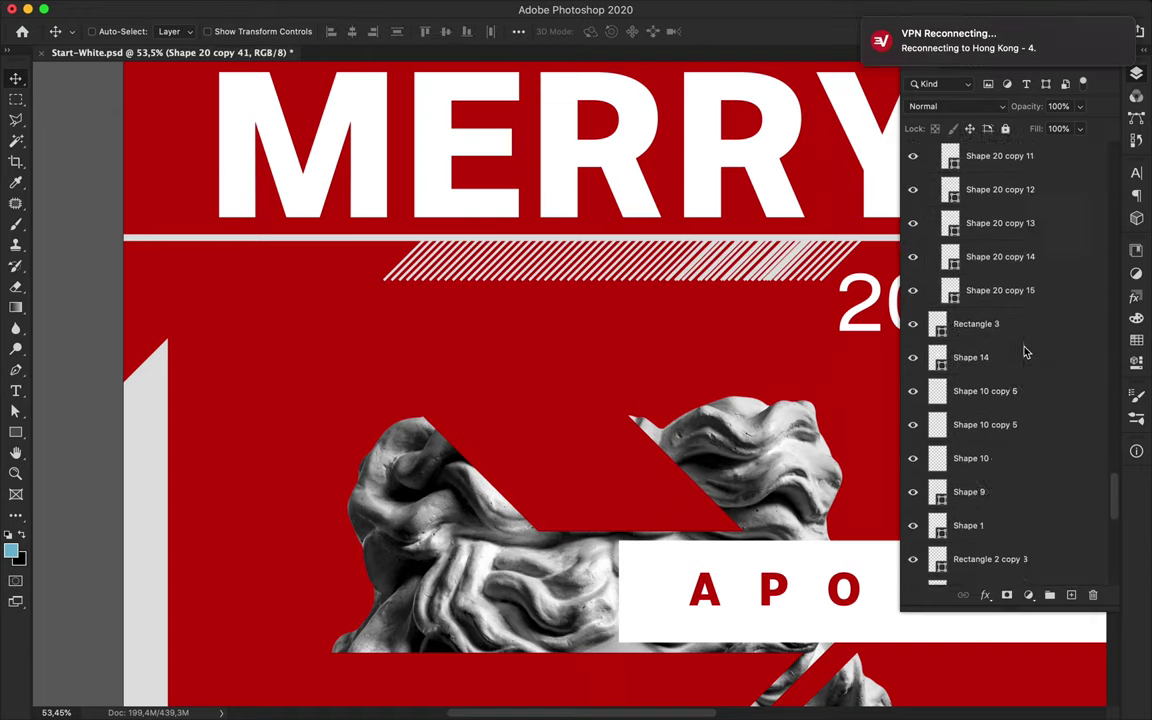
shift+click(1020, 311)
click(490, 33)
- Move one stripe left to widen the row and distribute all stripes with equal horizontal spacing
click(985, 312)
mouse_move(847, 258)
mouse_down()
mouse_move(904, 256)
mouse_move(677, 255)
mouse_up()
scroll(1010, 265, up, 20)
shift+click(1023, 487)
click(491, 33)
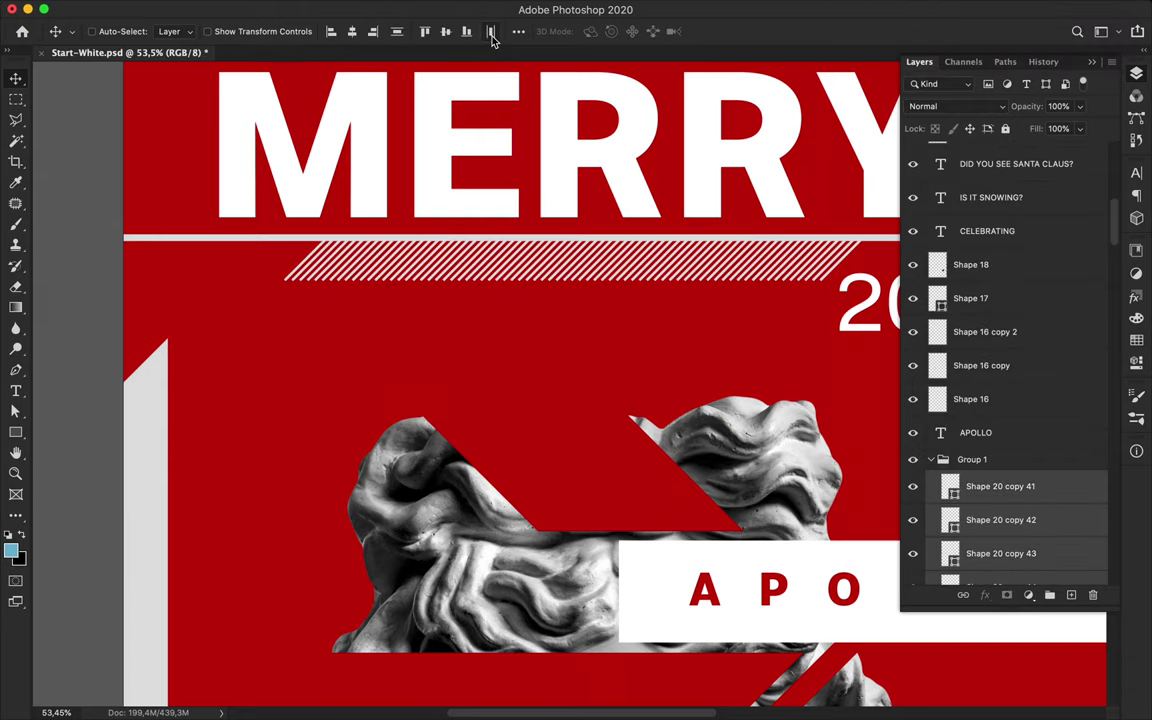
- Duplicate the stripe row below and stretch the copies into long diagonal stripes covering about 3781 by 1277 px
scroll(507, 218, down, 2)
drag(577, 281, 540, 541)
key(a)
drag(297, 501, 856, 242)
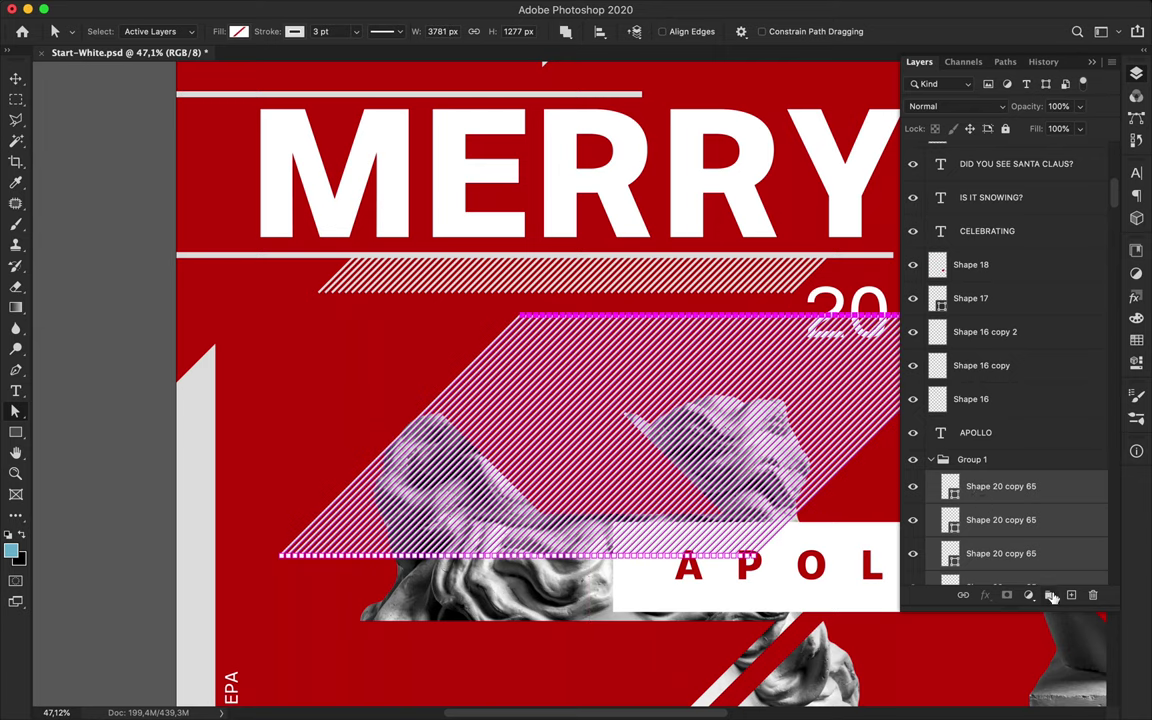
- Group the long stripes, place that group above the short-stripe group and hide it
click(1050, 595)
drag(978, 484, 973, 451)
click(912, 460)
- Duplicate the short-stripe group and merge the copy into a single layer
click(964, 484)
click(931, 480)
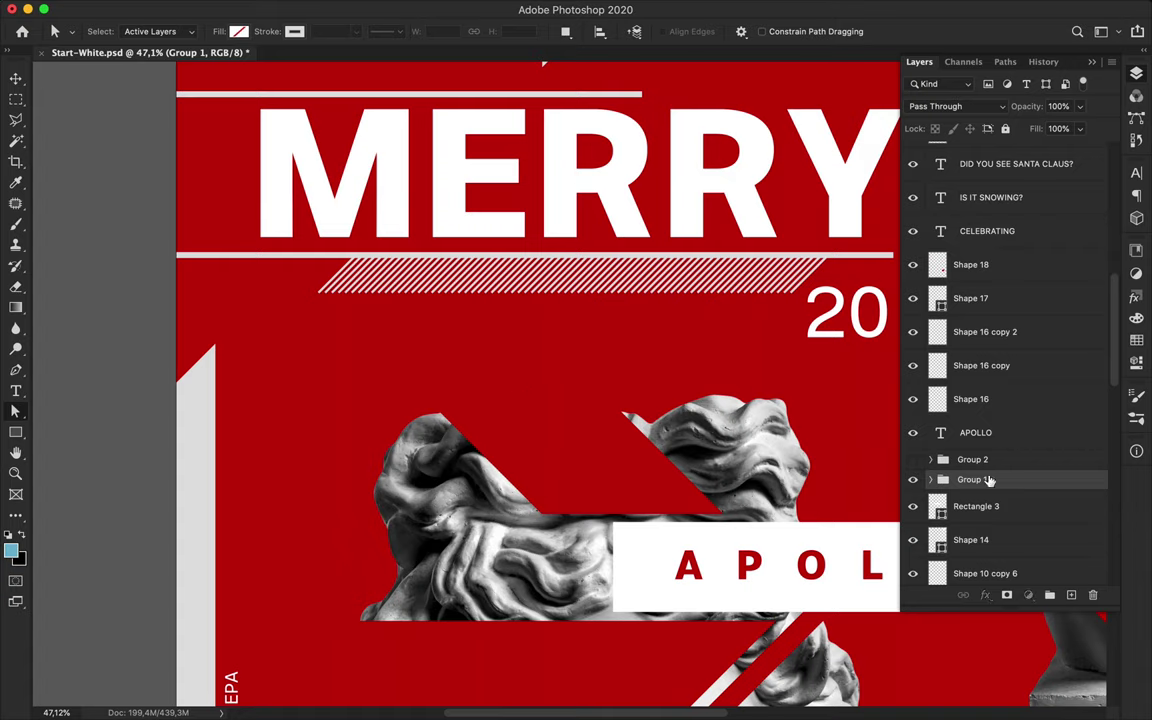
key(ctrl+j)
key(ctrl+e)
- Trim the lower and upper ends of the merged stripe band with rectangular selections to give it straight edges
key(m)
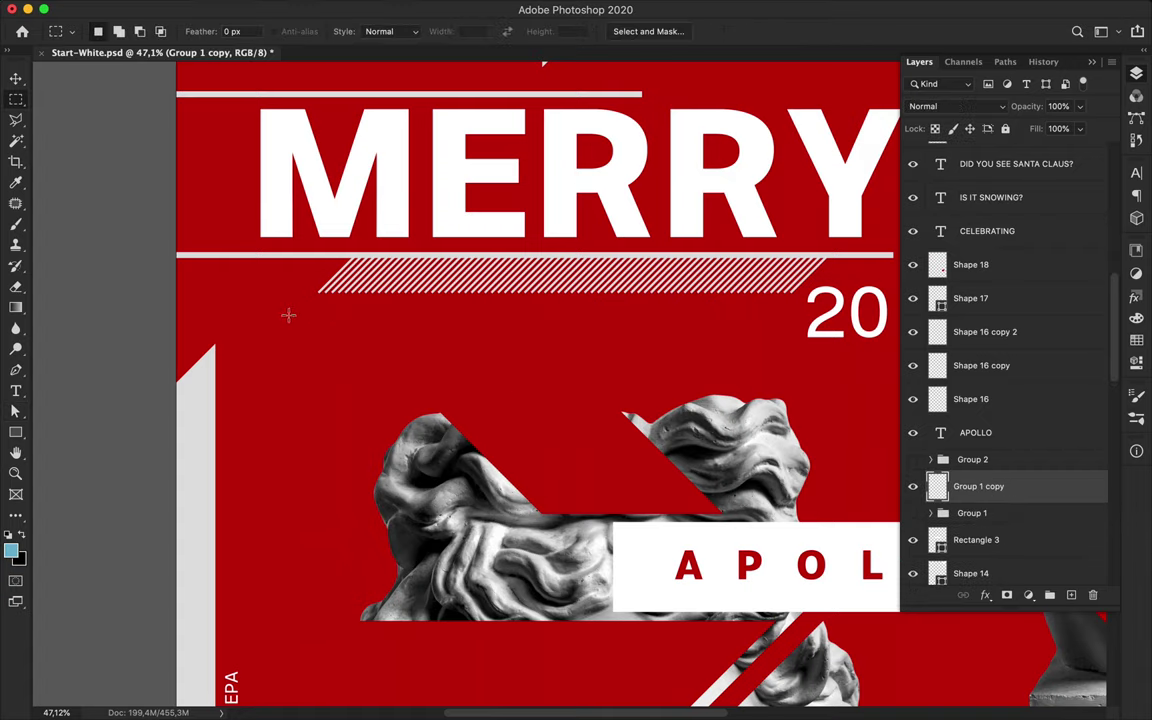
mouse_move(288, 315)
mouse_down()
mouse_move(880, 292)
mouse_move(870, 292)
mouse_up()
key(v)
drag(478, 262, 470, 296)
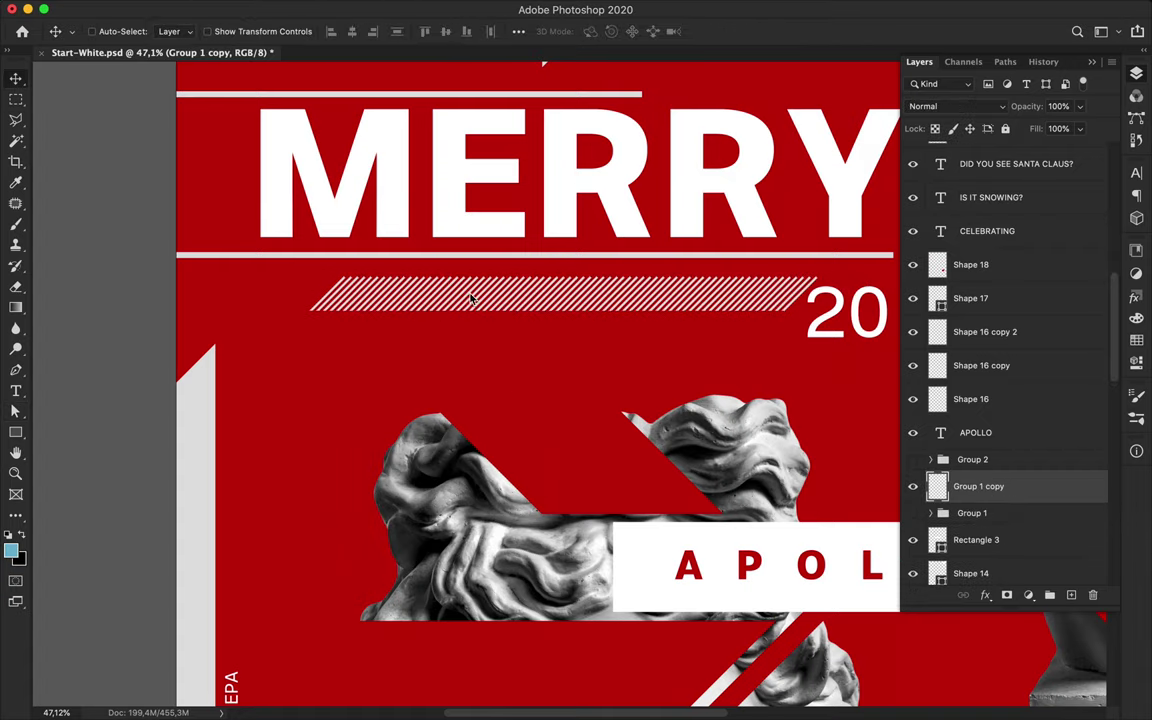
key(m)
drag(316, 243, 856, 281)
key(Delete)
key(super+d)
- Move the trimmed stripe band left so that it sits just under the line below MERRY
key(v)
drag(688, 308, 606, 296)
key(super+minus)
key(super+minus)
scroll(605, 302, down, 5)
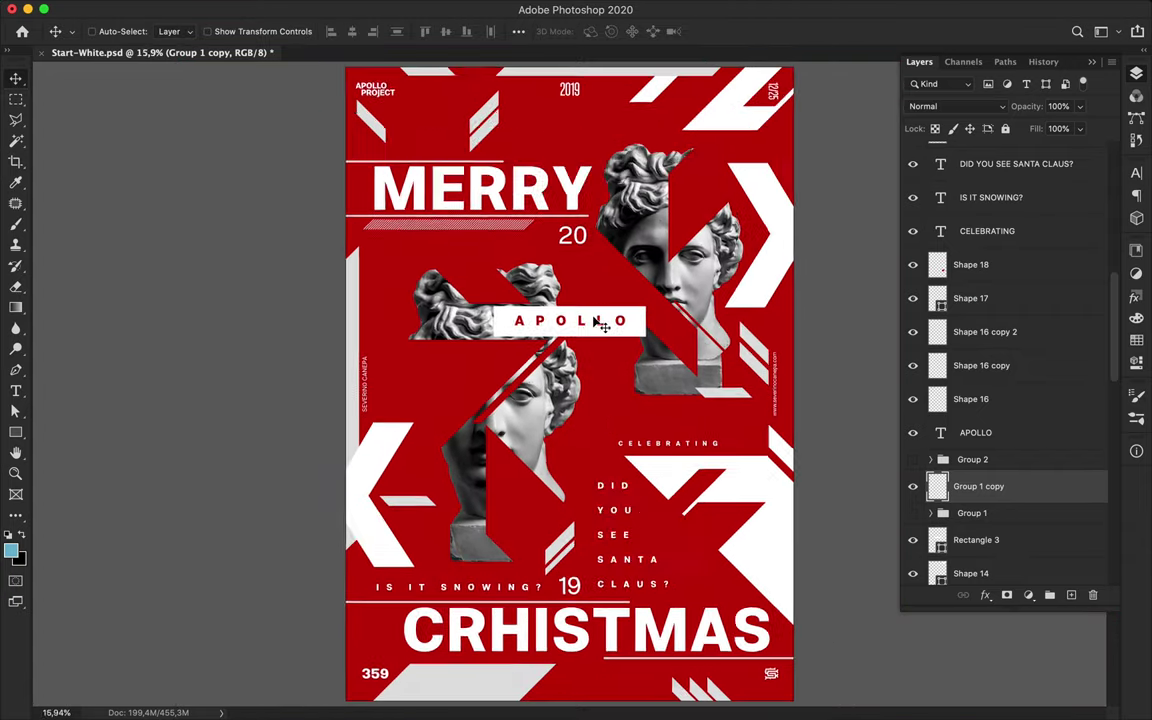
- Move the grey shape on the poster's bottom edge left, and the diagonal cut strips of the large white shape down and right
ctrl+click(481, 648)
drag(428, 674, 382, 678)
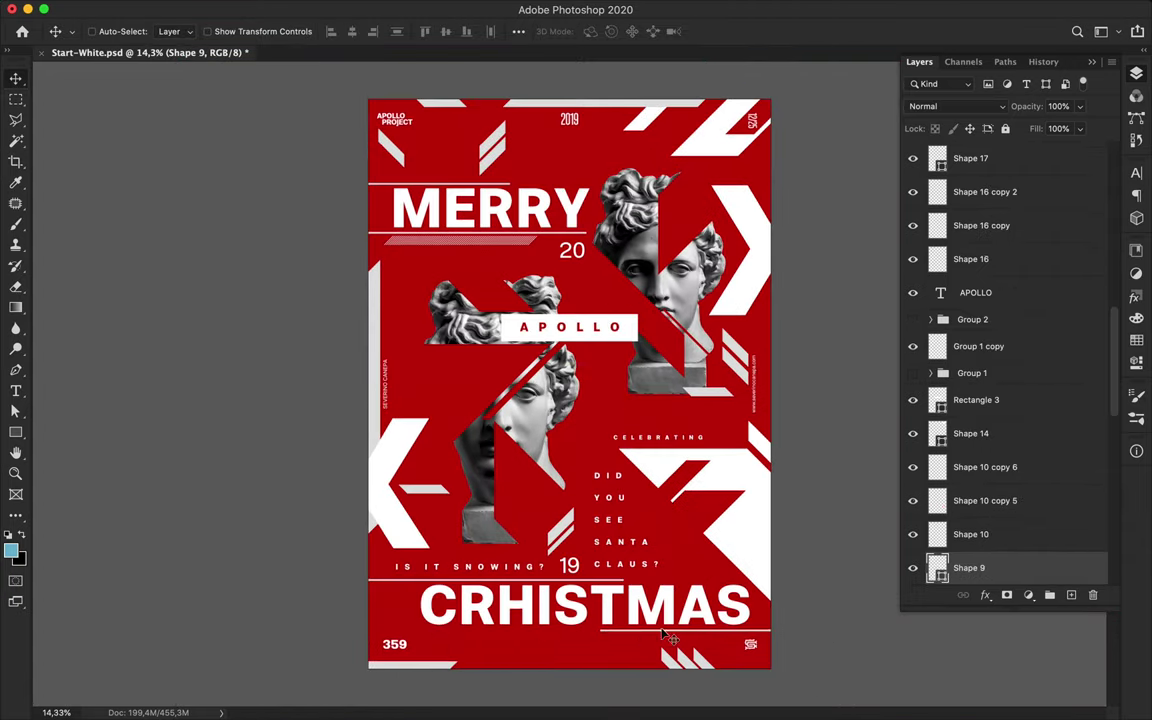
super+click(700, 521)
shift+super+click(679, 495)
drag(679, 495, 701, 519)
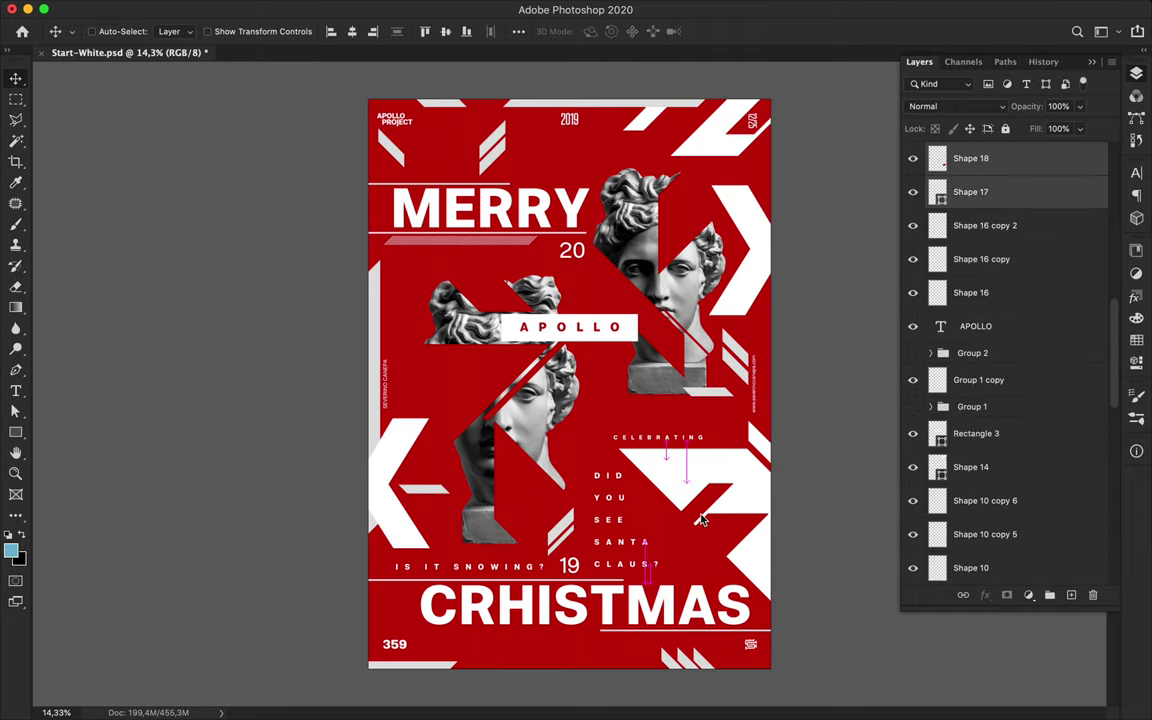
- Duplicate the stripe band, rotate the copy 90° and place it vertically beside the DID YOU SEE SANTA CLAUS? text
super+click(503, 240)
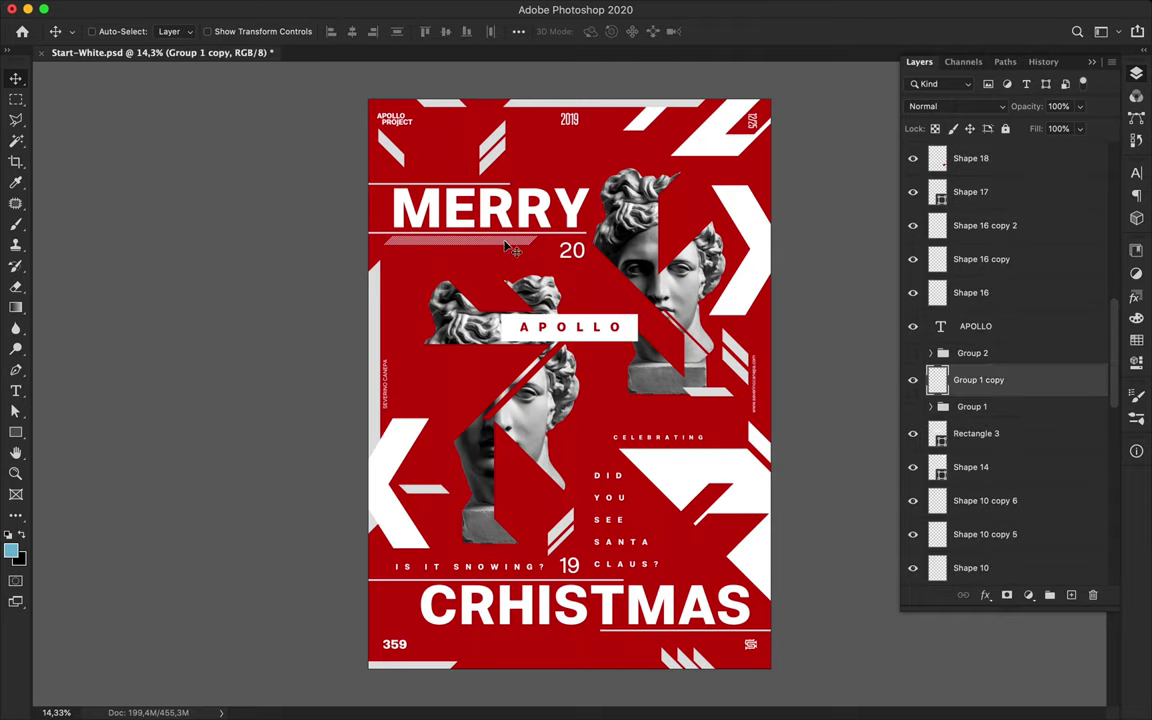
mouse_move(503, 240)
mouse_down()
mouse_move(632, 428)
mouse_move(594, 508)
mouse_up()
key(super+t)
drag(591, 397, 581, 437)
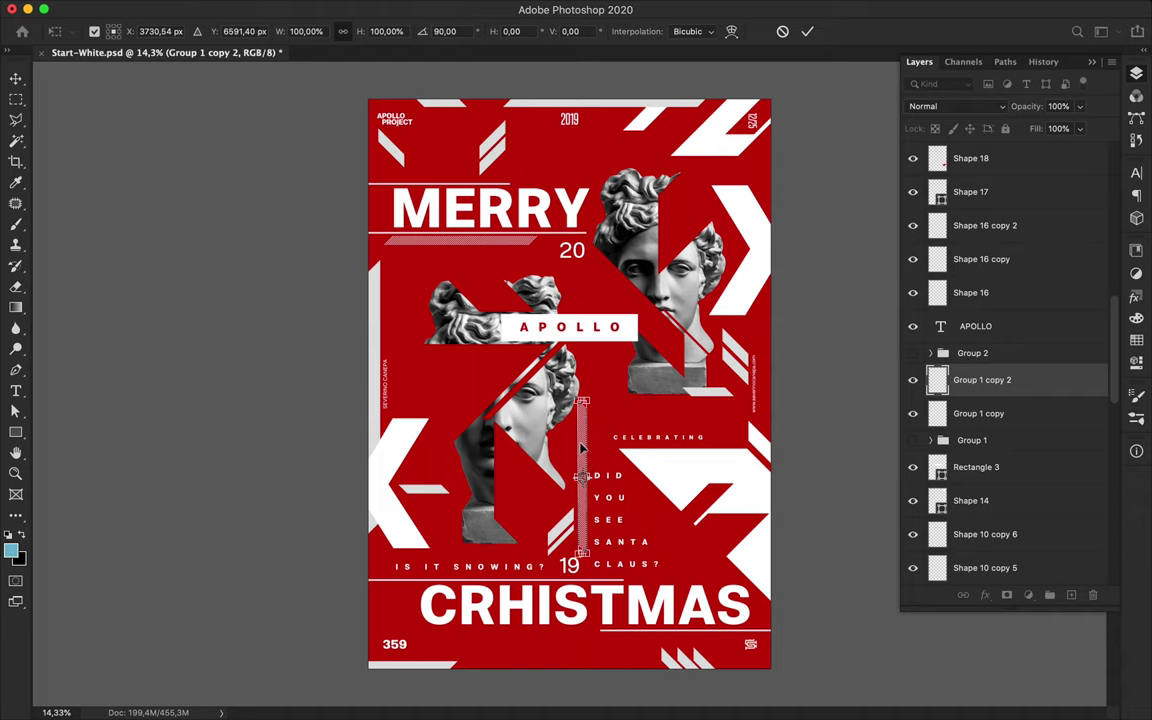
key(Return)
- Duplicate the vertical stripe band, rotate the copy to horizontal and place it at the poster's bottom edge
scroll(581, 449, up, 2)
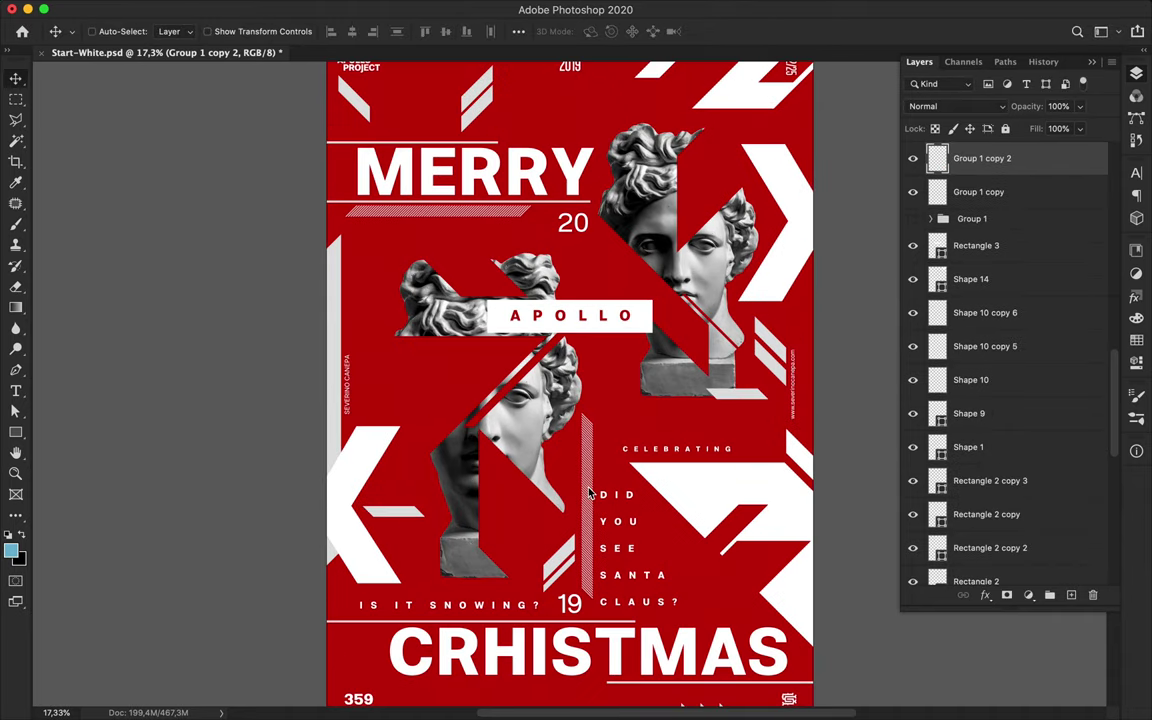
scroll(583, 518, down, 1)
scroll(581, 519, down, 2)
super+click(589, 490)
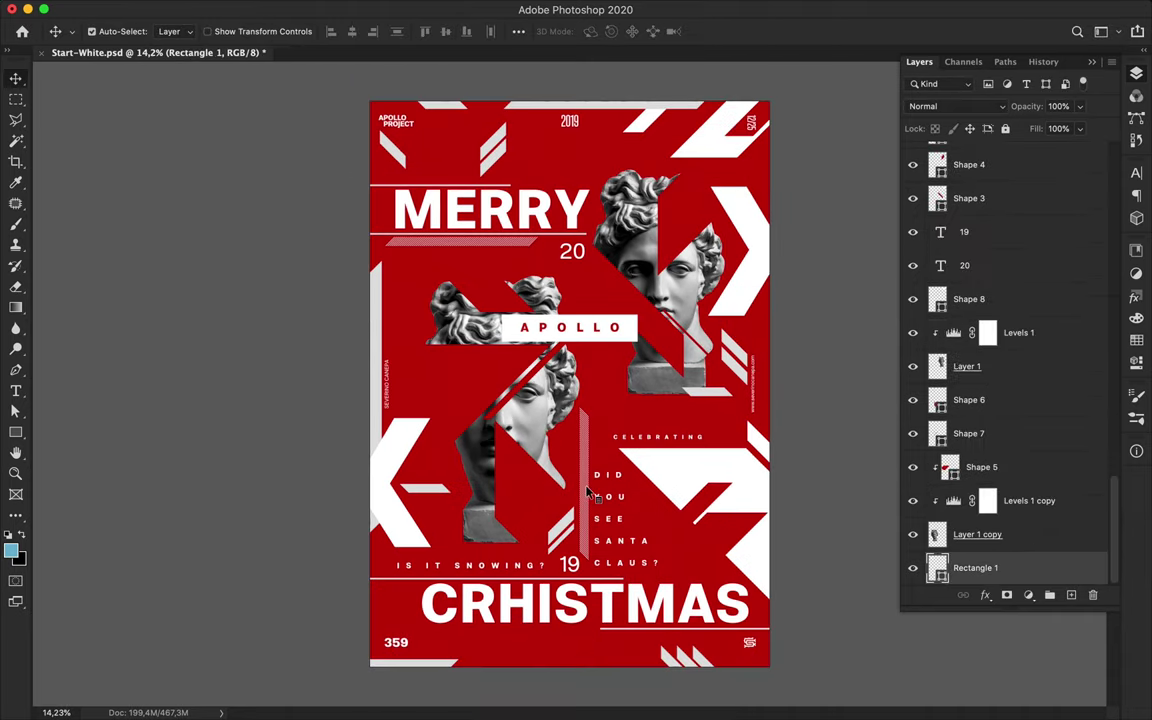
super+click(584, 535)
drag(585, 522, 571, 591)
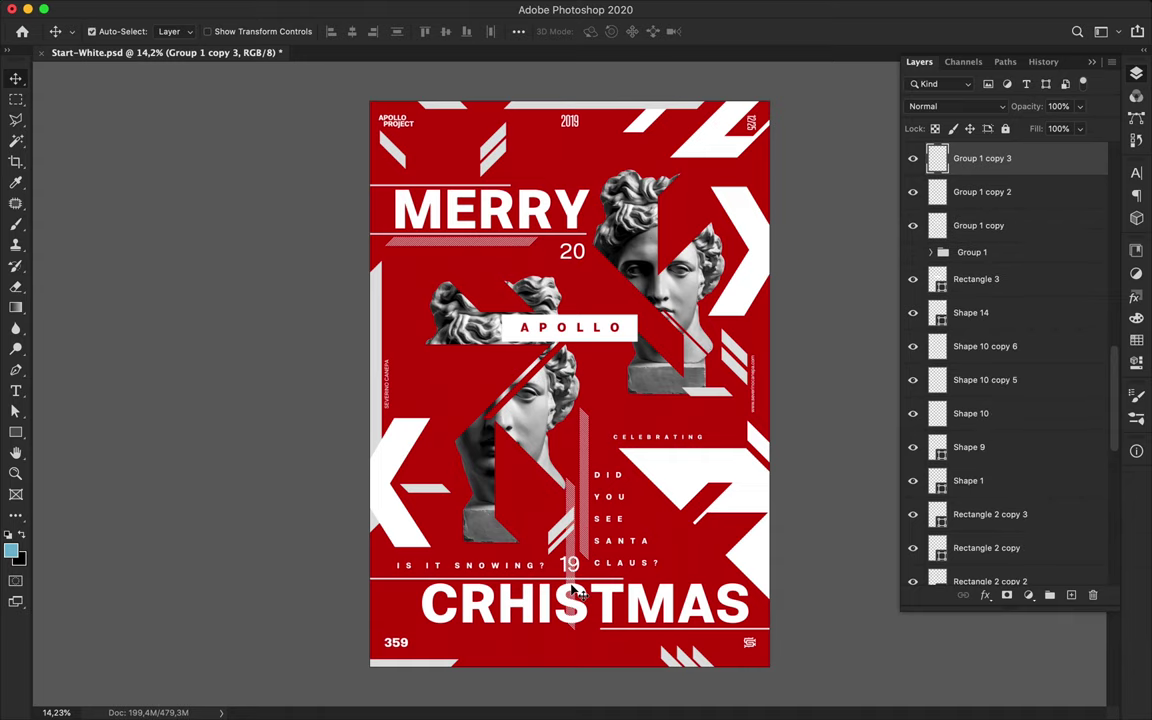
key(super+t)
mouse_move(592, 638)
mouse_down()
mouse_move(650, 548)
mouse_move(612, 668)
mouse_up()
key(Return)
- Flip the bottom stripe band vertically and move it against the grey shape on the poster's bottom edge
click(164, 8)
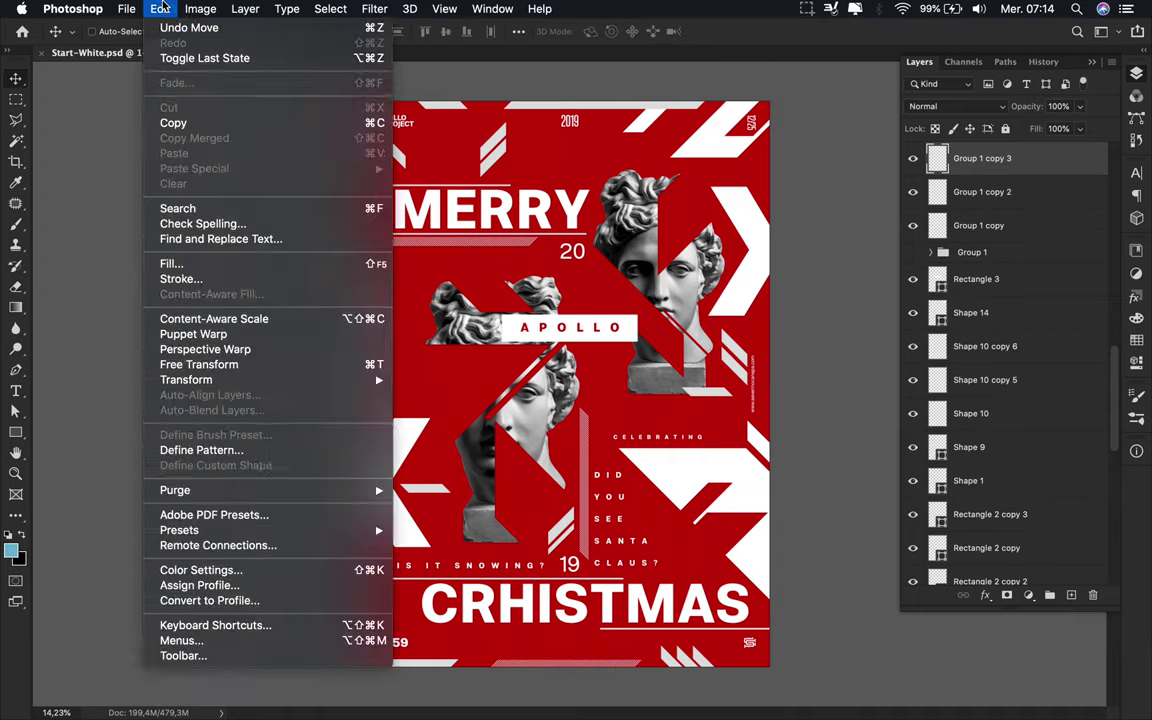
mouse_move(250, 380)
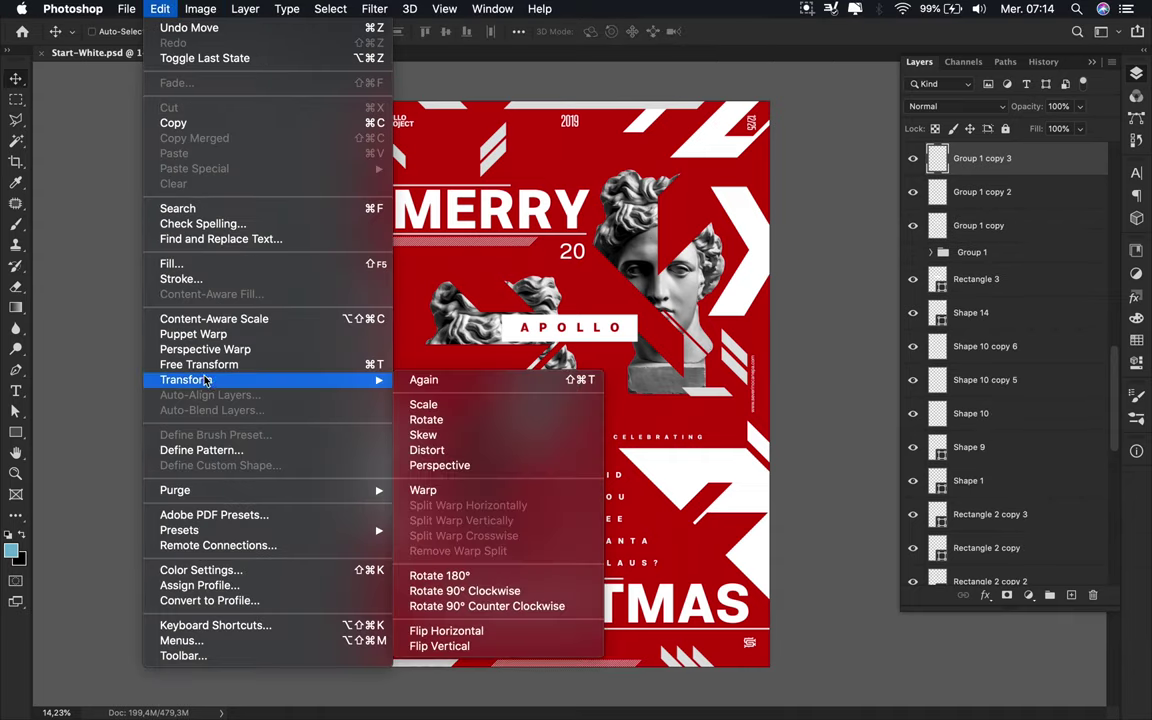
click(445, 645)
drag(457, 636, 480, 667)
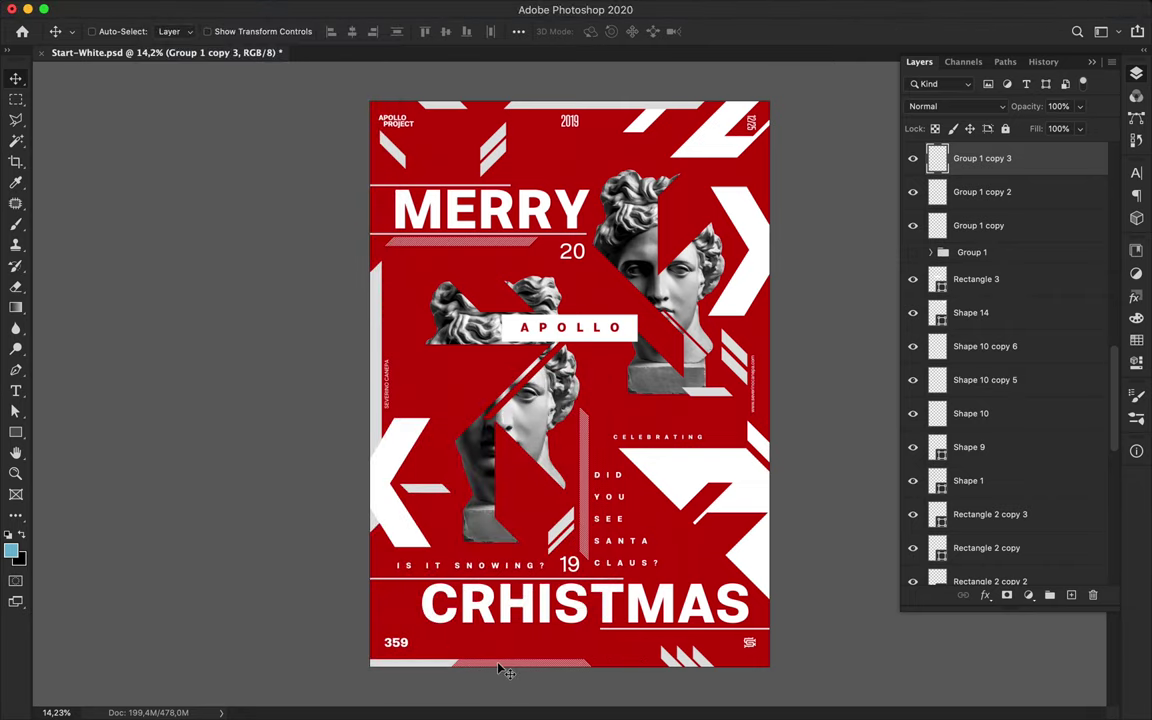
- Show the hidden long-stripe group and duplicate it
click(976, 253)
click(913, 253)
click(913, 253)
scroll(992, 268, up, 3)
click(913, 259)
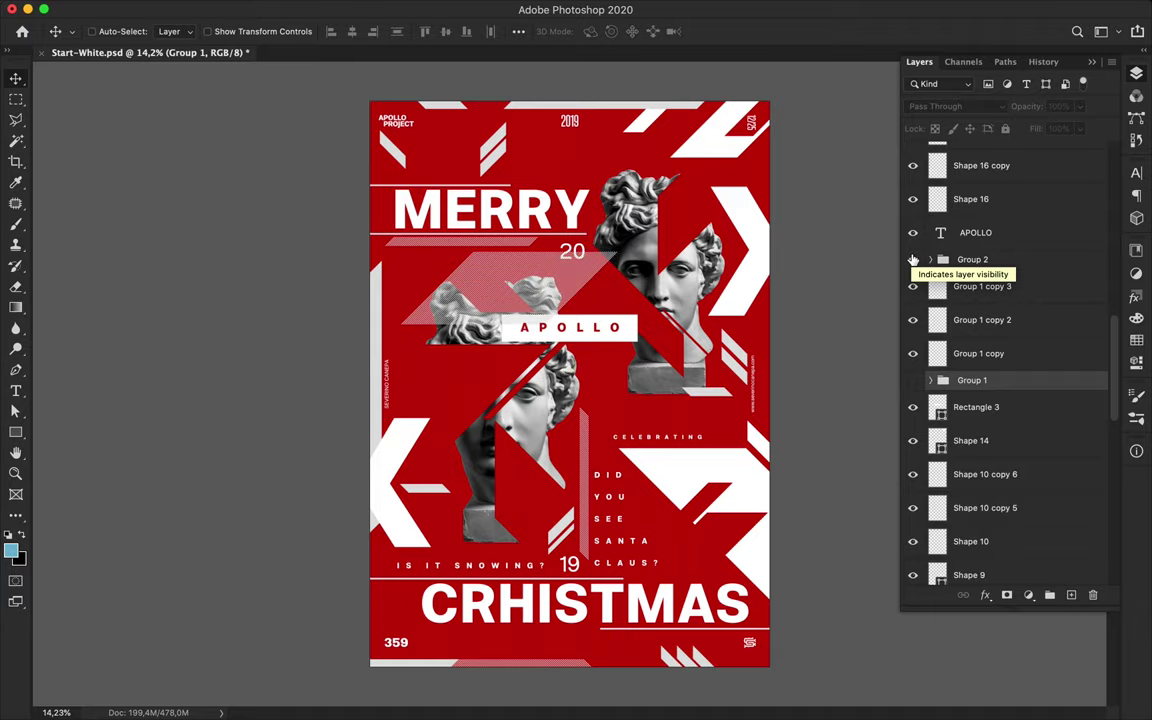
scroll(476, 215, up, 10)
scroll(560, 400, down, 6)
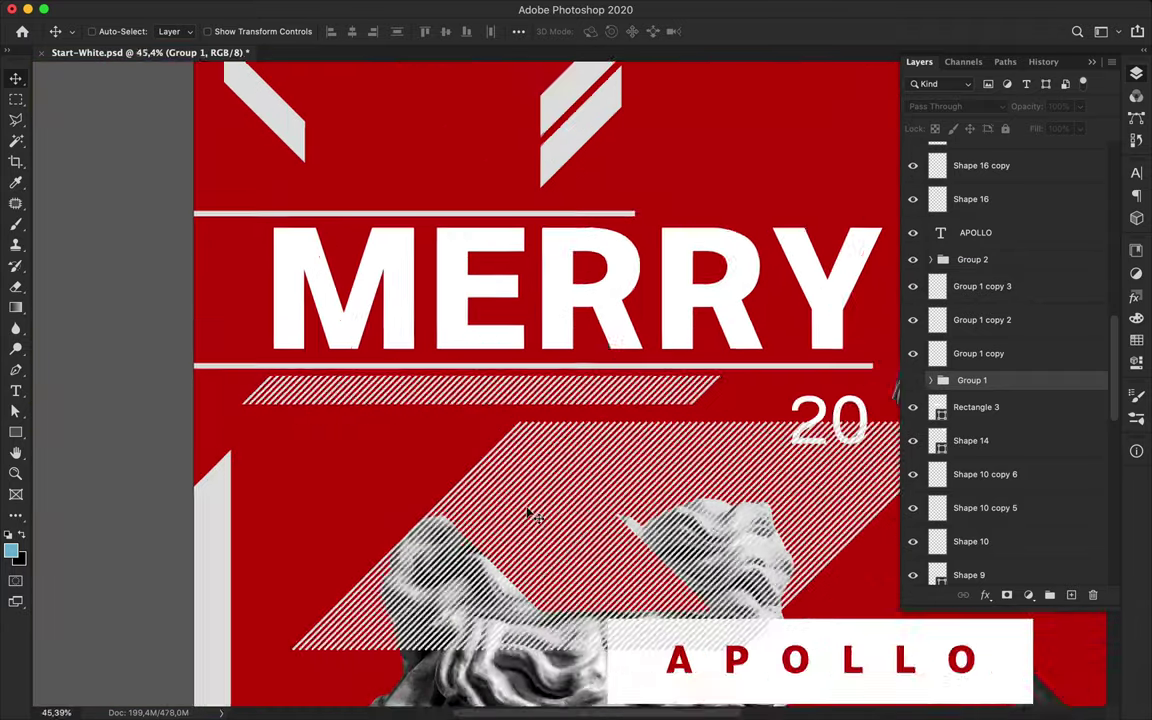
click(1008, 409)
click(1005, 265)
key(super+j)
- Merge the long-stripe copy into one layer and trim its upper and lower ends with rectangular selections
key(m)
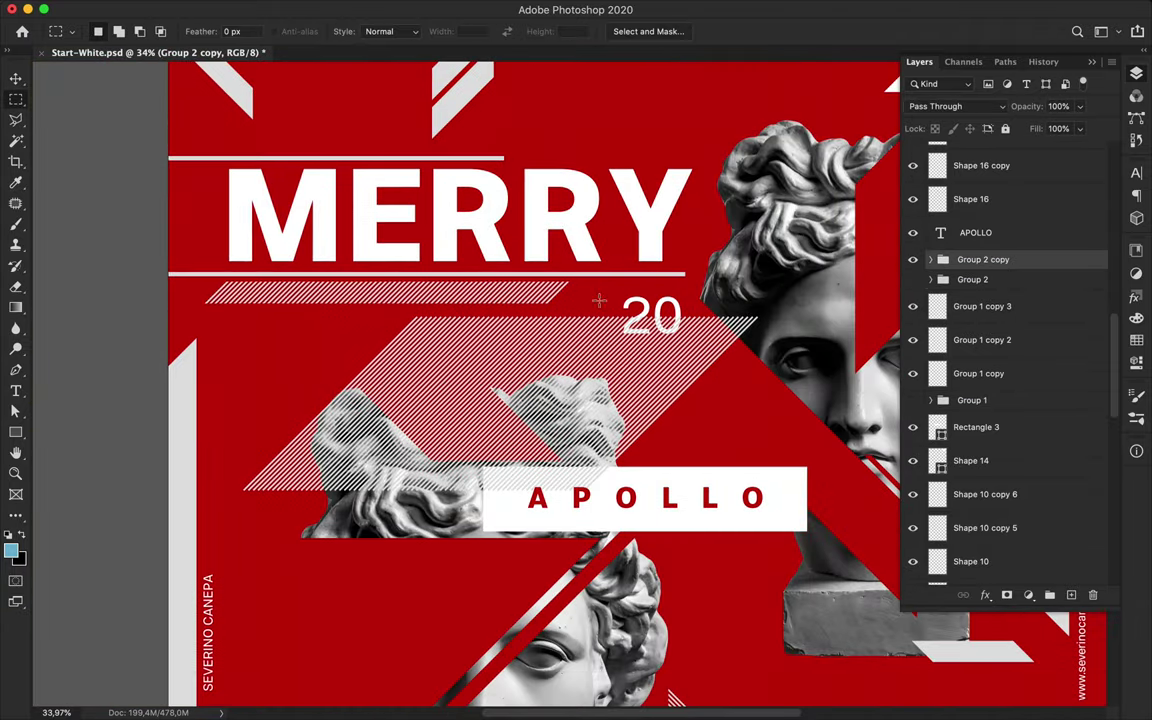
drag(348, 265, 800, 322)
key(Delete)
key(Return)
right_click(1000, 259)
click(1018, 262)
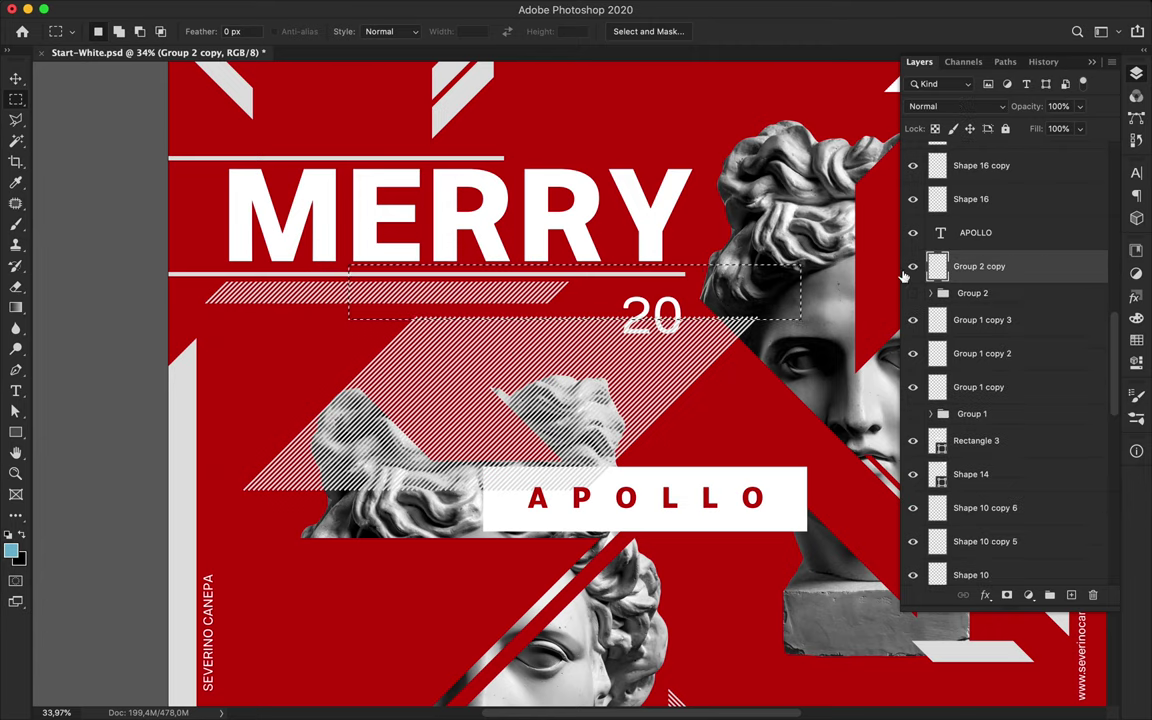
drag(382, 507, 676, 488)
key(Delete)
key(super+d)
key(v)
key(super+minus)
key(super+minus)
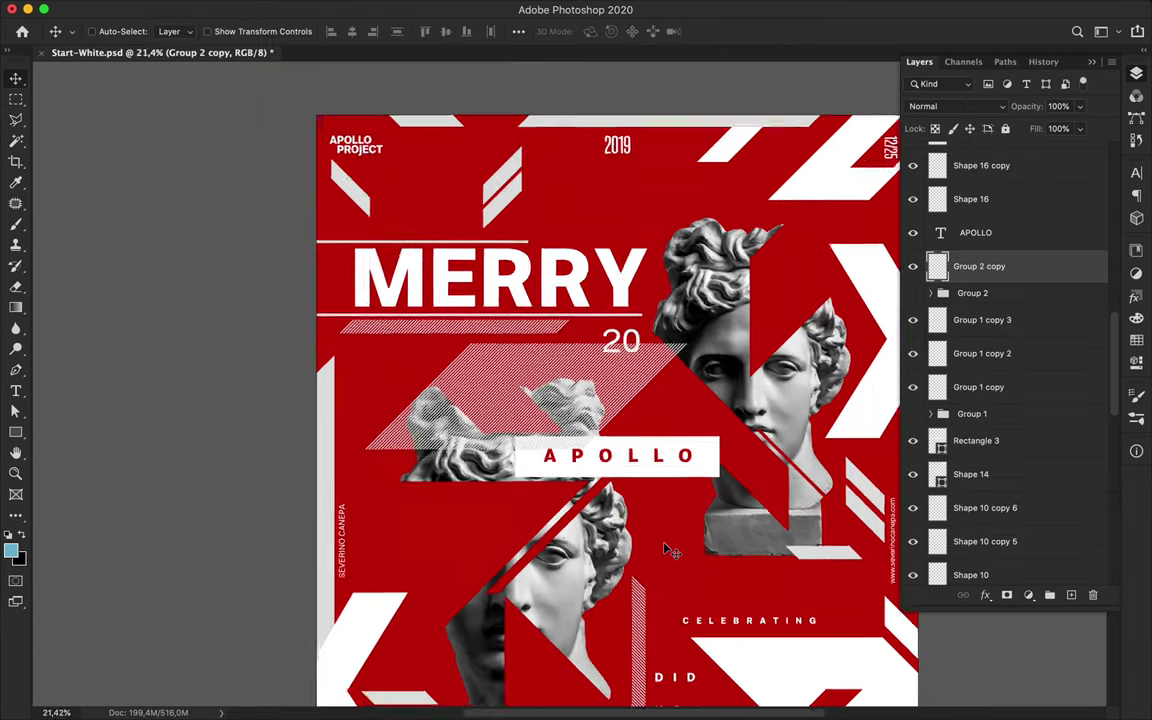
- Move the large striped band to the poster's left edge and place a horizontally flipped copy at the right edge by the upper bust's base
mouse_move(671, 548)
mouse_down()
mouse_move(416, 360)
mouse_move(329, 360)
mouse_move(291, 316)
mouse_move(702, 362)
mouse_up()
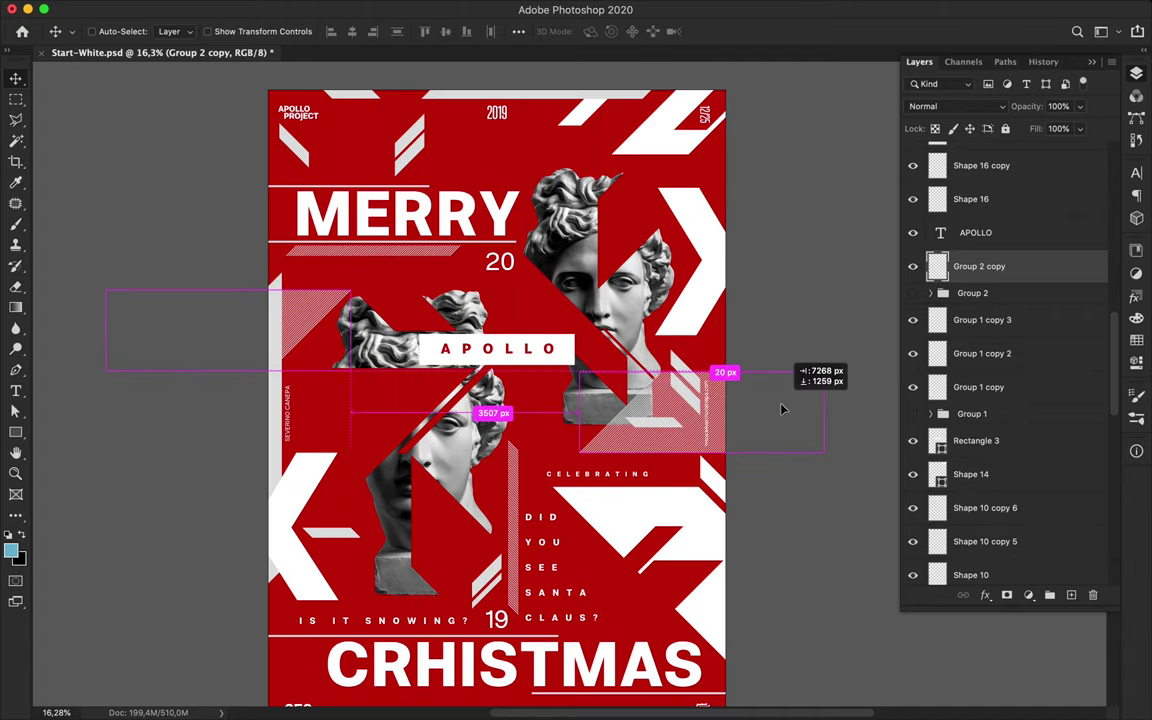
click(160, 9)
mouse_move(186, 380)
click(465, 631)
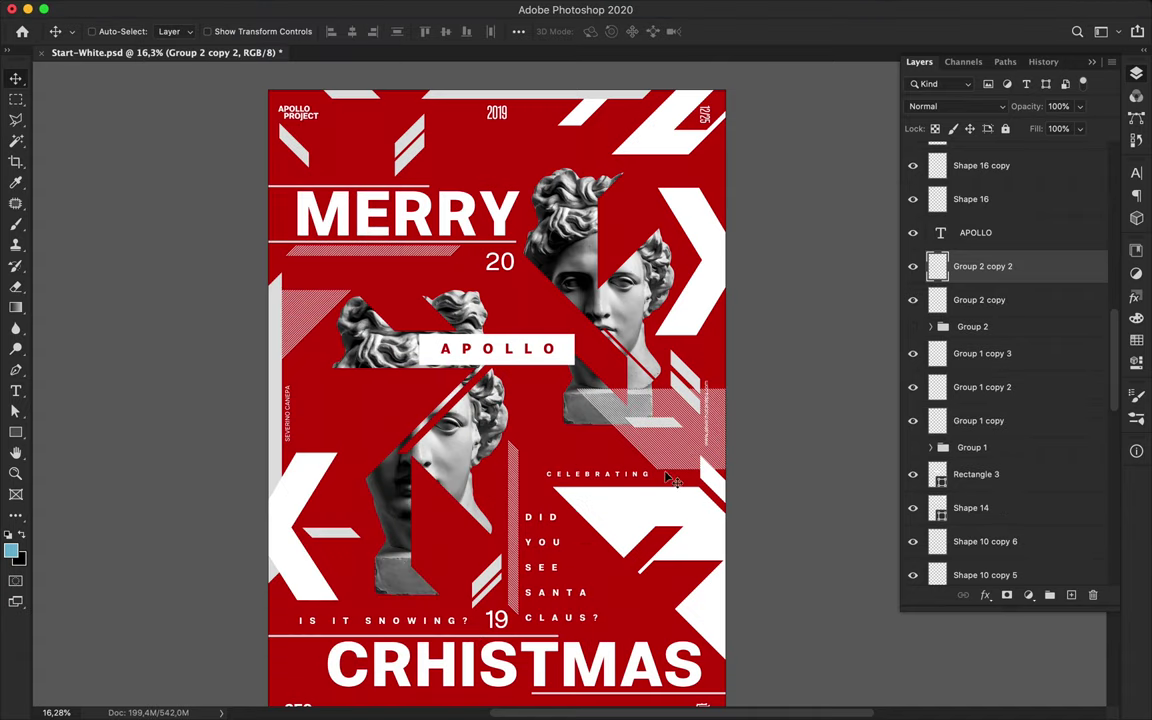
- Delete the grey diagonal bars at the poster's bottom edge and move the large striped band from the upper bust's base to the bottom-right corner
scroll(663, 489, down, 3)
super+click(655, 622)
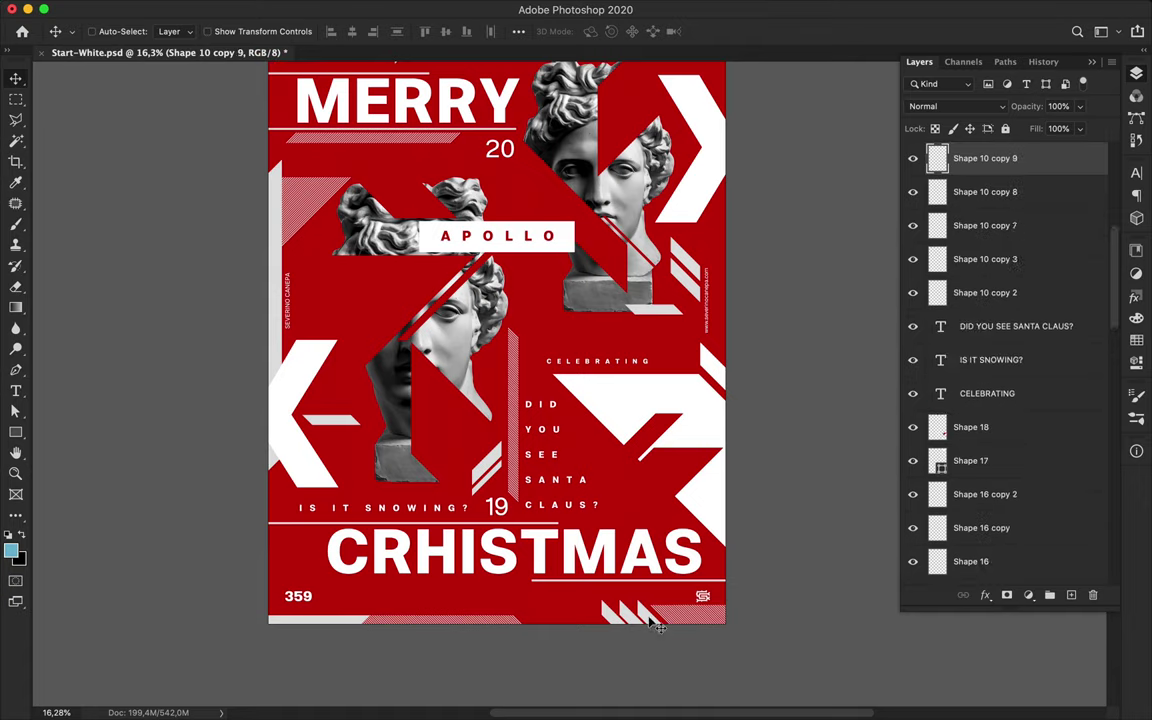
key(Delete)
key(Delete)
drag(522, 612, 553, 604)
scroll(614, 462, down, 2)
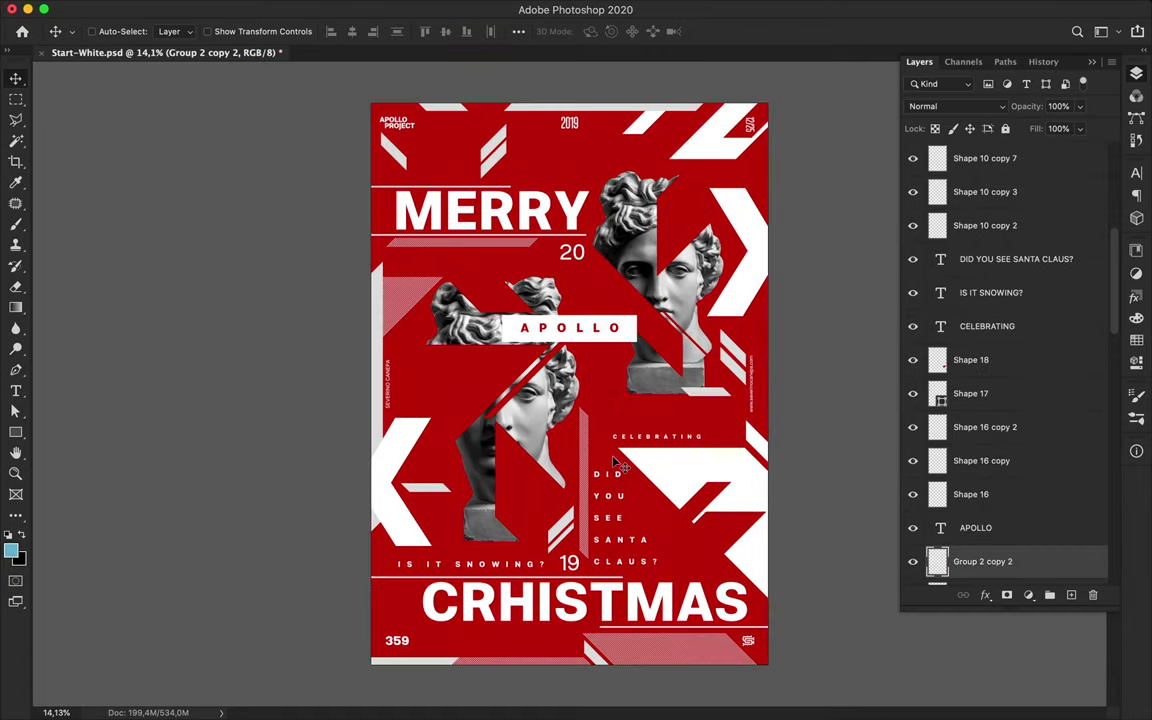
- Move the MERRY title, its two lines, the thin striped band and the 20 down together on the poster
super+click(570, 255)
shift+super+click(506, 246)
scroll(964, 333, down, 6)
scroll(470, 219, up, 6)
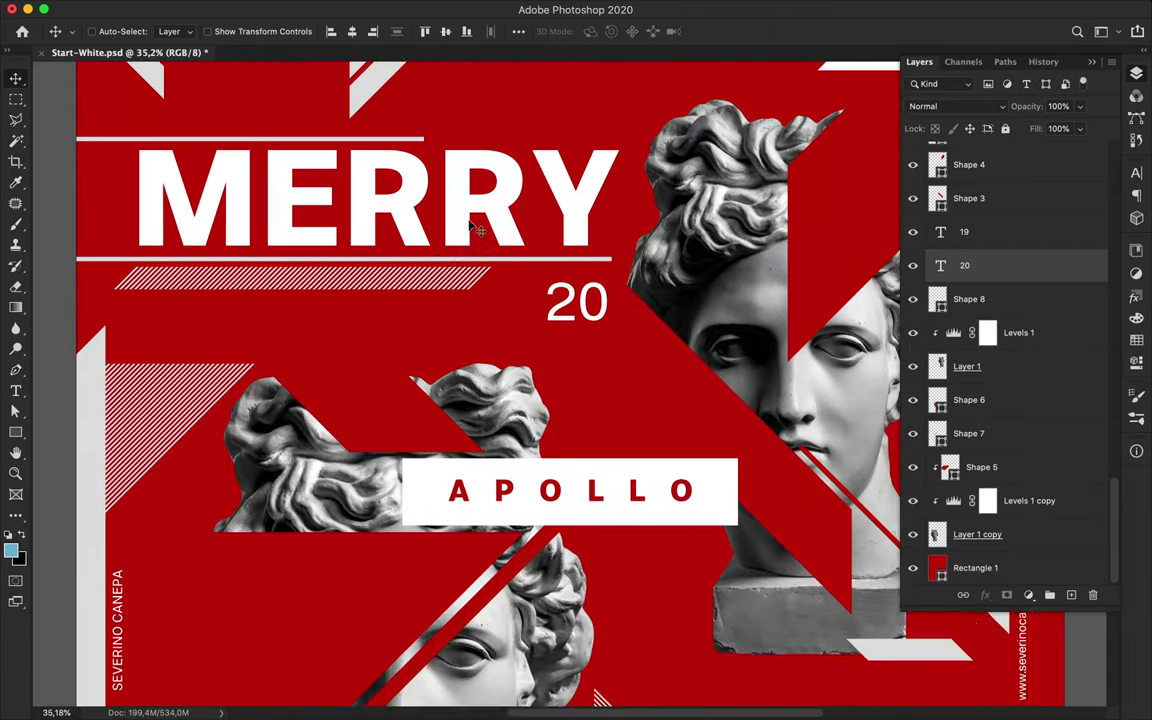
scroll(468, 230, up, 3)
drag(466, 250, 467, 317)
super+click(449, 370)
scroll(450, 375, down, 6)
drag(452, 388, 454, 375)
- Move the pair of grey diagonal bars near the 19 up against the lower bust's base
scroll(498, 402, down, 6)
scroll(510, 408, down, 3)
super+click(562, 548)
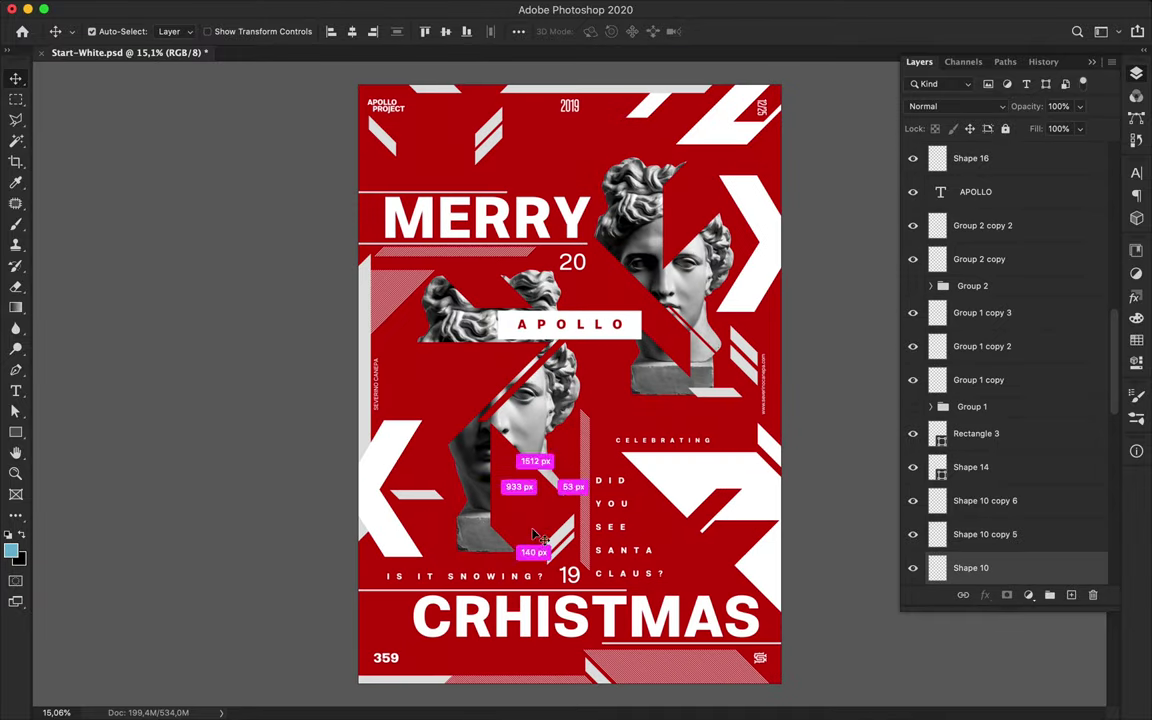
super+click(556, 502)
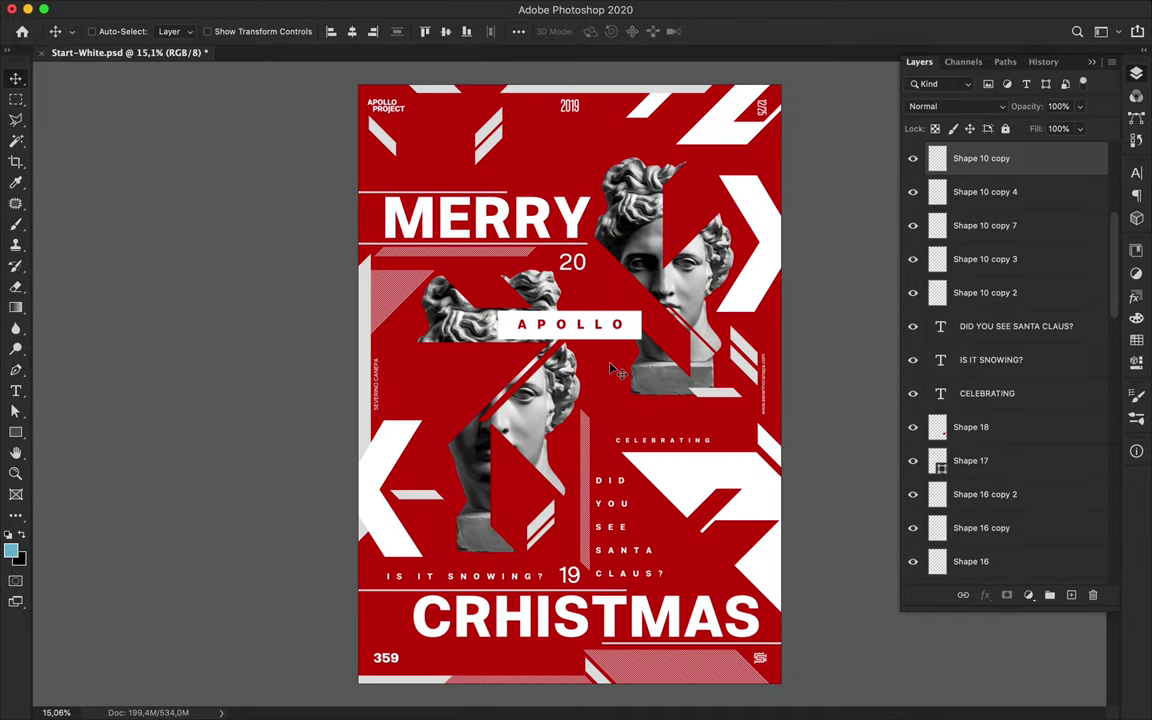
- Nudge the white chevron on the poster's left edge upward and shift the grey vertical bar partly off that edge
super+click(386, 527)
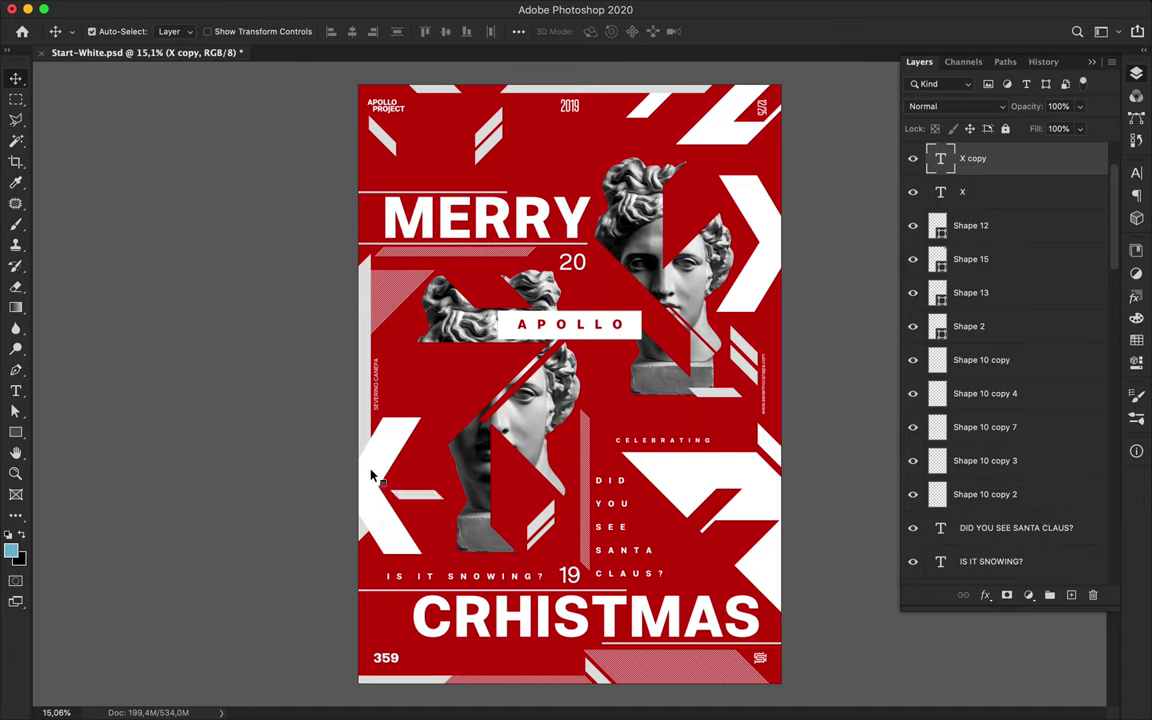
super+click(364, 342)
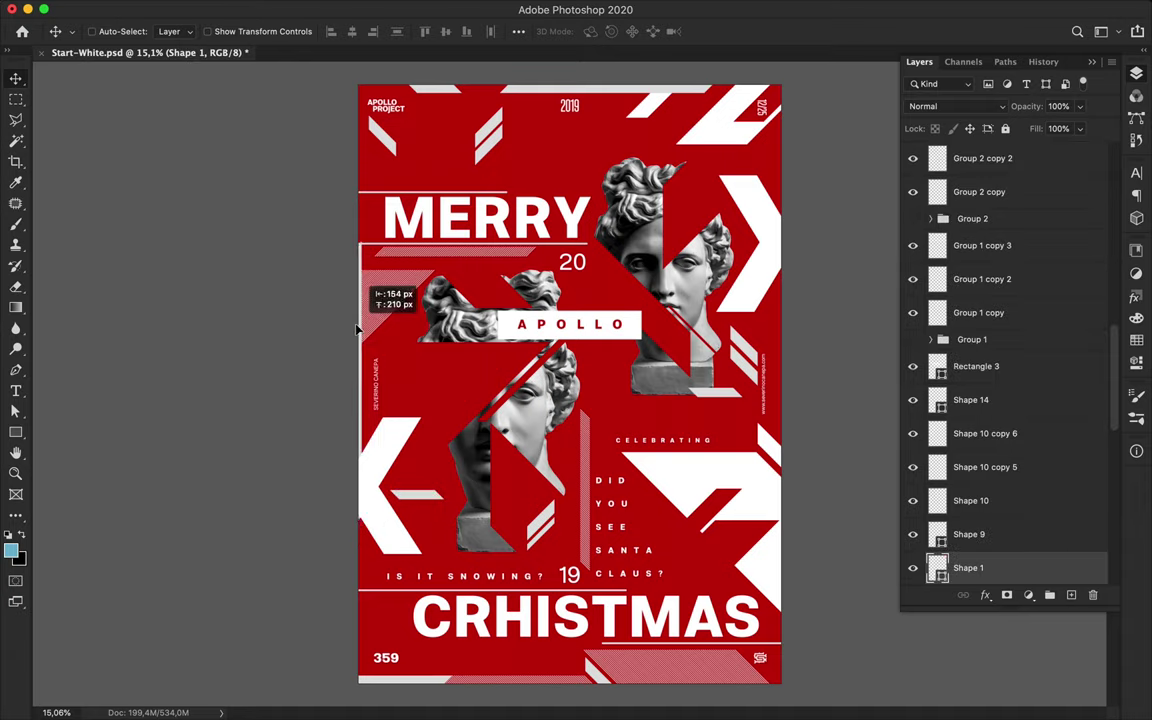
drag(356, 330, 362, 310)
- Scale down the white chevron beside the upper bust and lower it slightly along the poster's right edge
super+click(766, 270)
key(super+t)
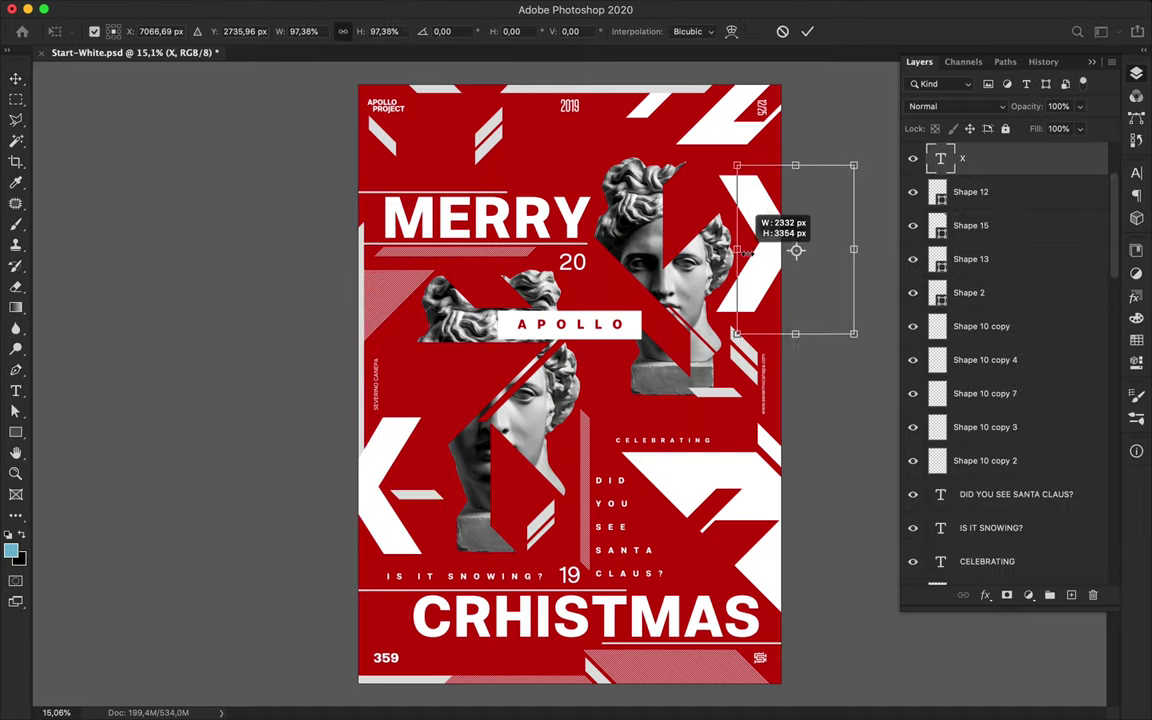
key(Return)
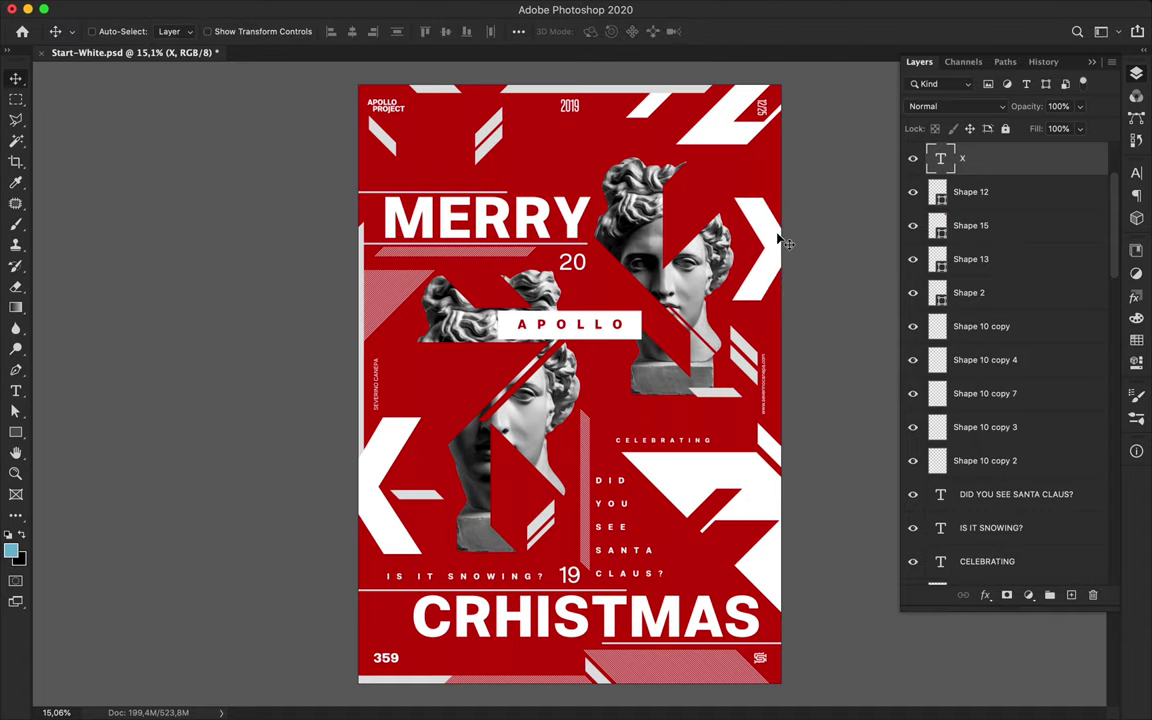
drag(772, 260, 772, 272)
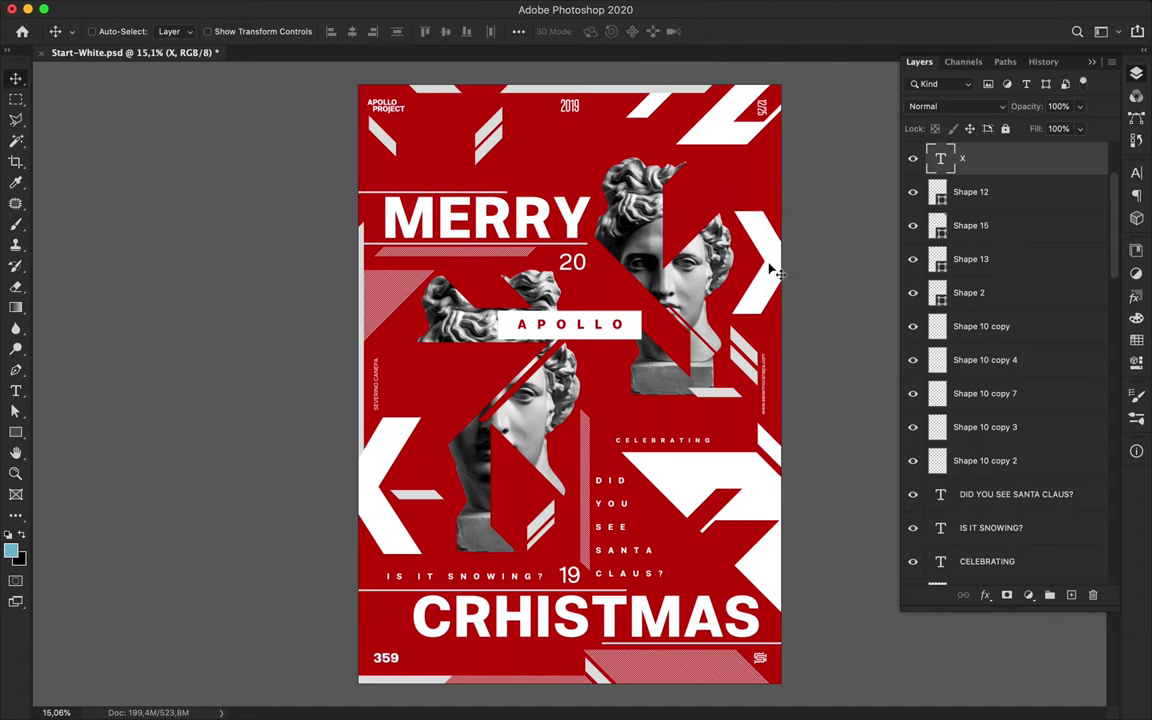
- Shift the large white angular shape below CELEBRATING to the right, towards the poster's edge
super+click(750, 481)
key(super+t)
key(Return)
key(a)
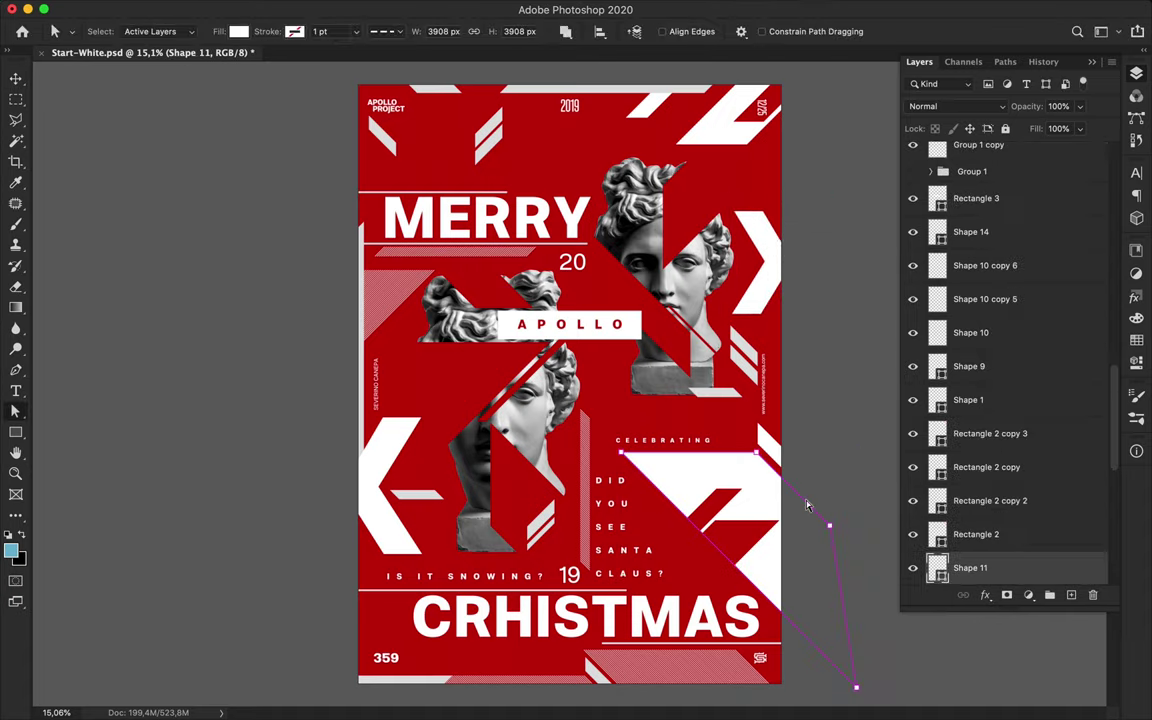
key(v)
drag(746, 540, 753, 537)
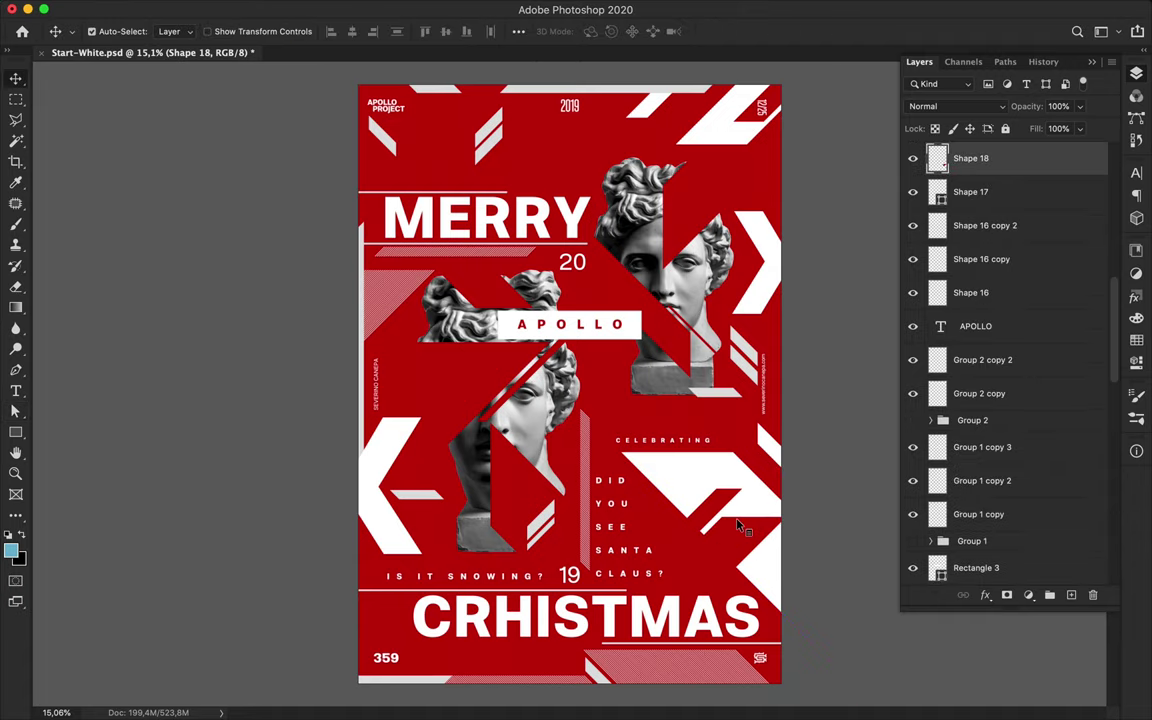
shift+super+click(678, 477)
drag(678, 477, 700, 477)
- Move the red cutout up over the large white angular shape and flip it horizontally to form a diagonal notch
drag(752, 516, 689, 481)
key(super+z)
drag(757, 544, 711, 491)
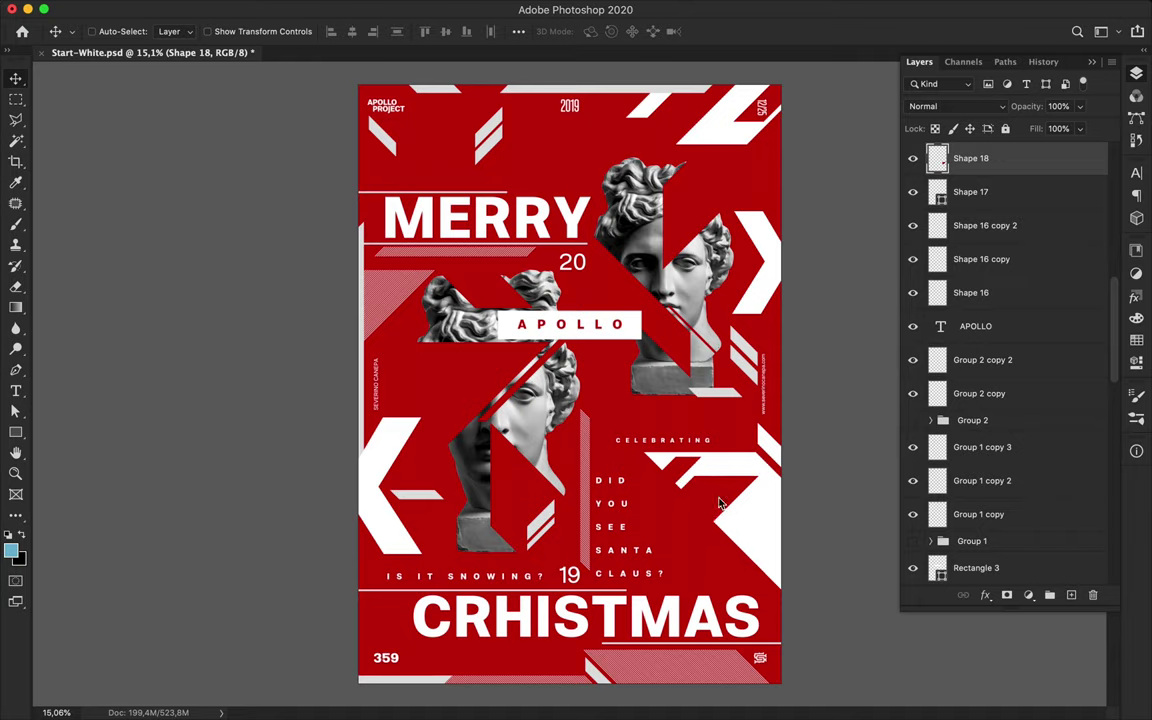
drag(728, 505, 790, 520)
key(a)
key(v)
click(171, 9)
mouse_move(360, 383)
click(445, 632)
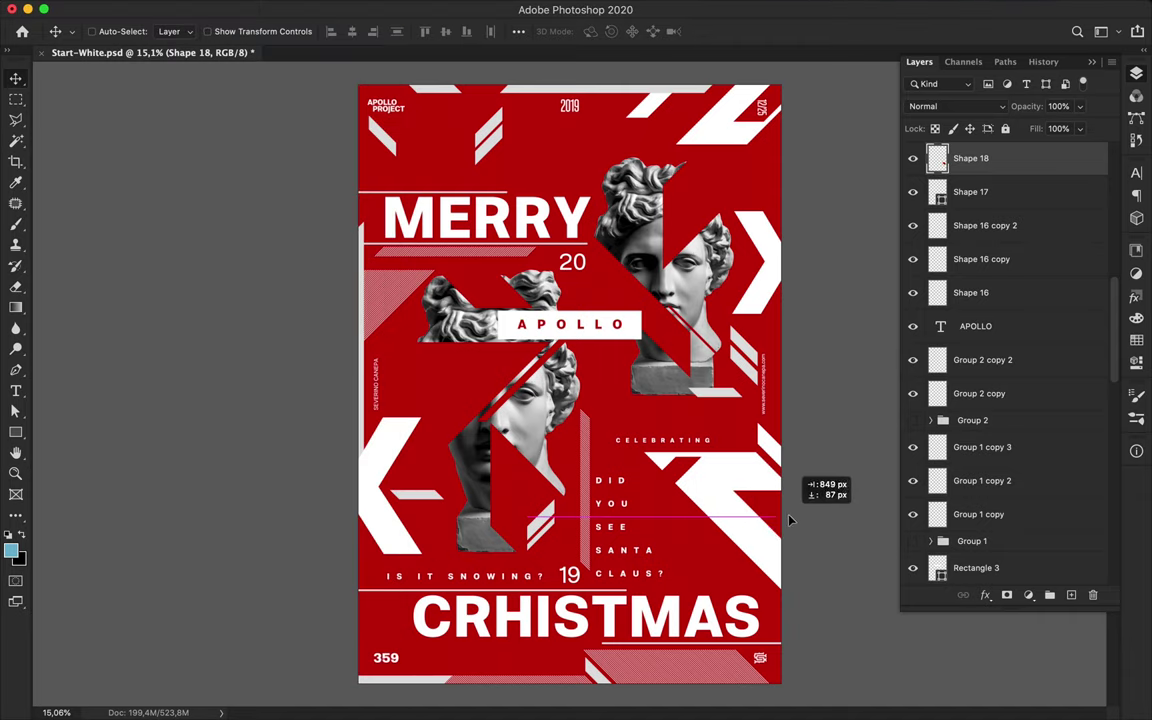
super+click(698, 490)
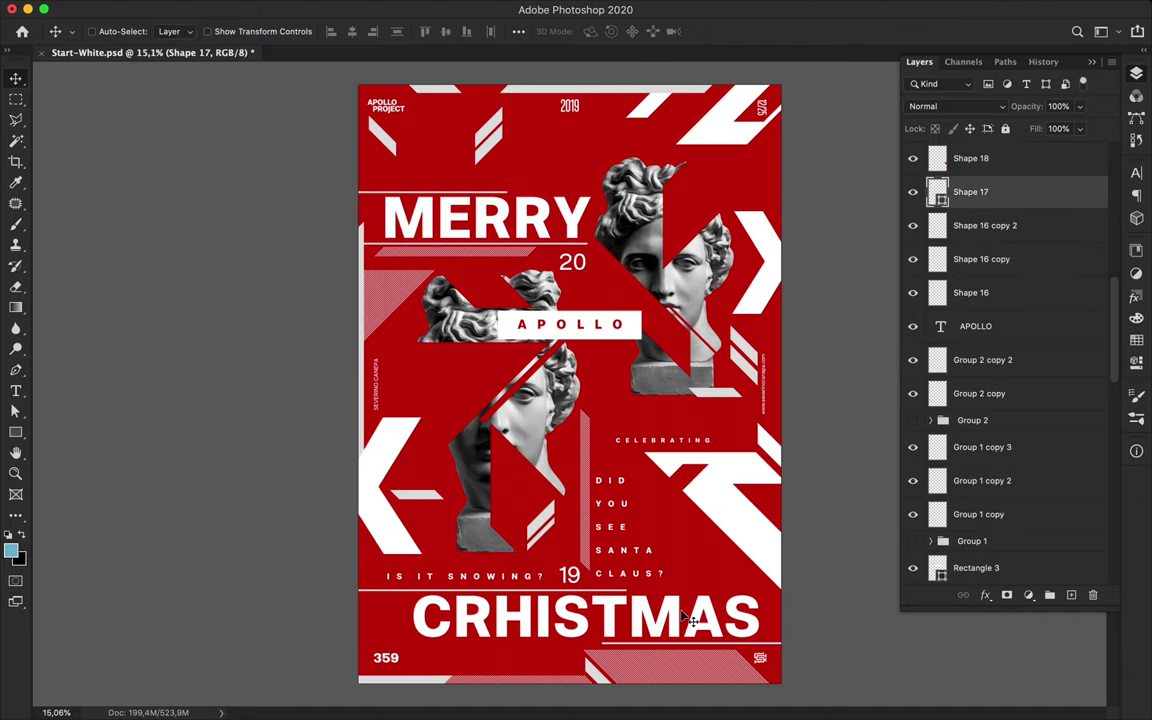
- Draw a slanted bar with the Pen tool from the APOLLO label down across the lower bust's face and fill it white
key(p)
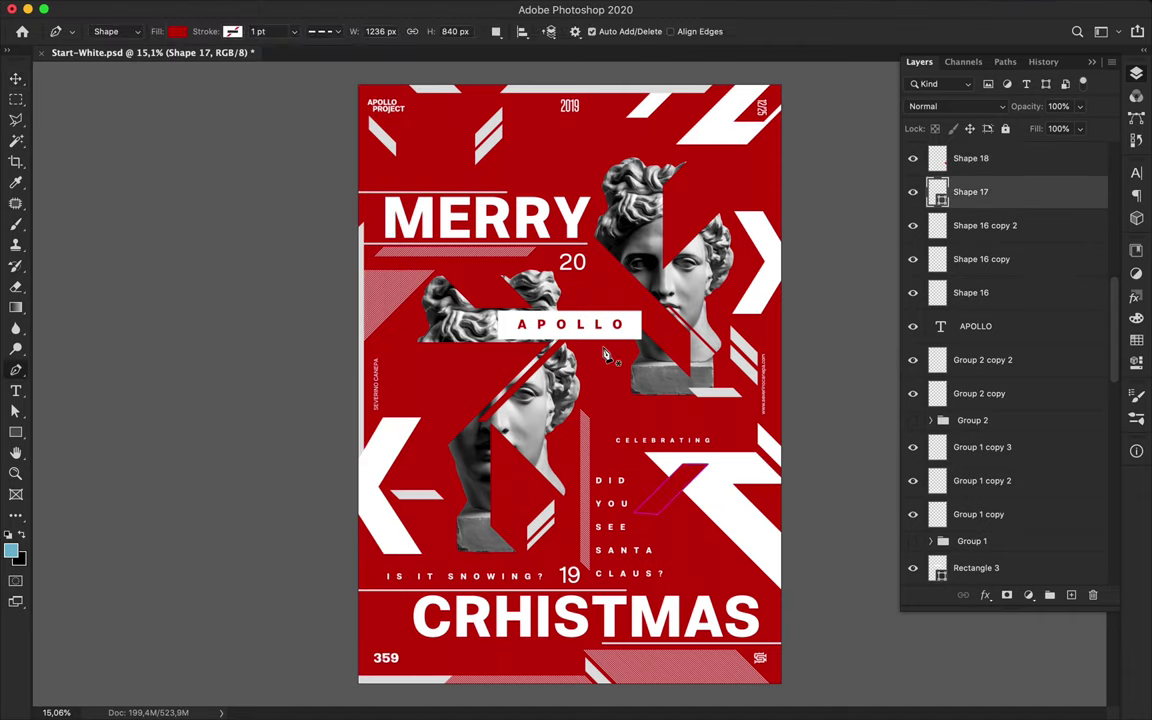
click(596, 337)
key(a)
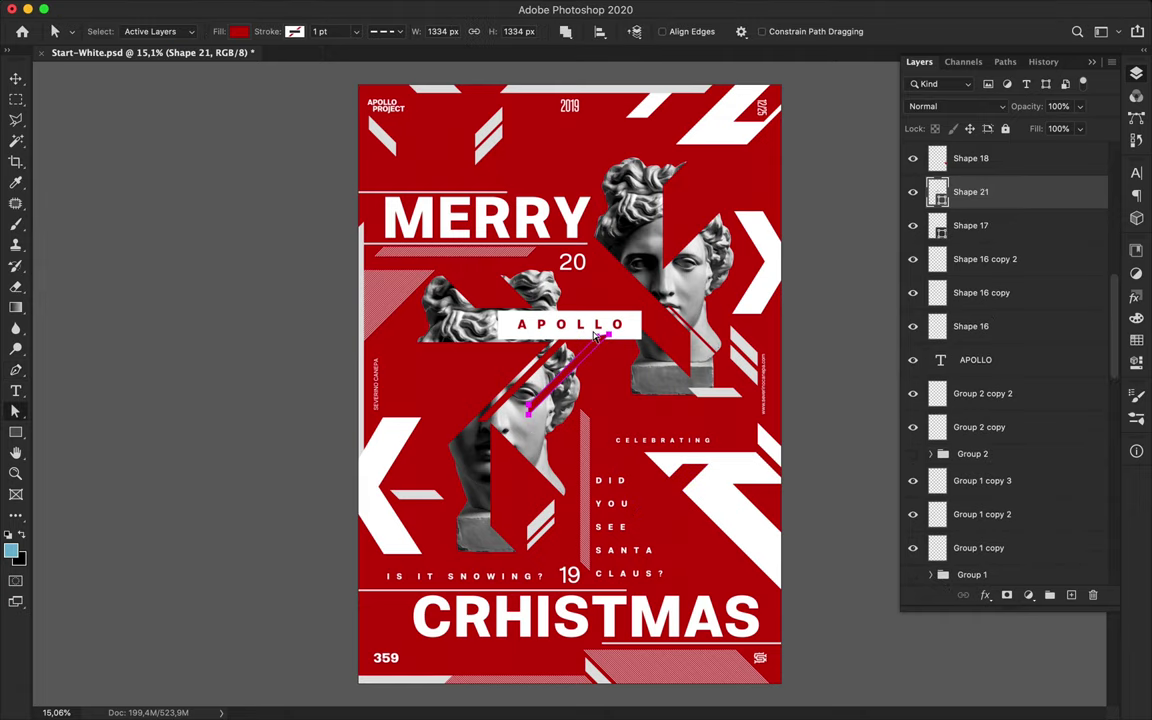
click(238, 31)
click(182, 117)
- Move the white slanted bar under the APOLLO label's right end and place a parallel copy beside it
key(v)
scroll(570, 384, up, 4)
key(a)
click(493, 422)
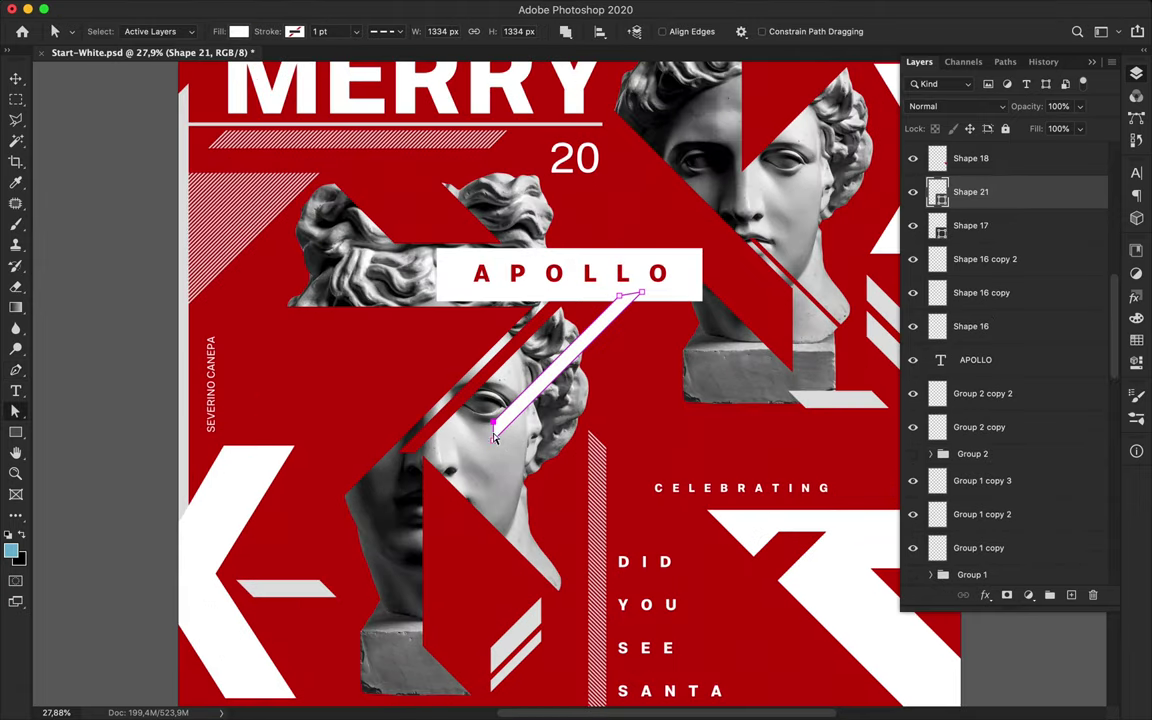
drag(582, 358, 678, 300)
key(v)
key(a)
scroll(673, 388, down, 3)
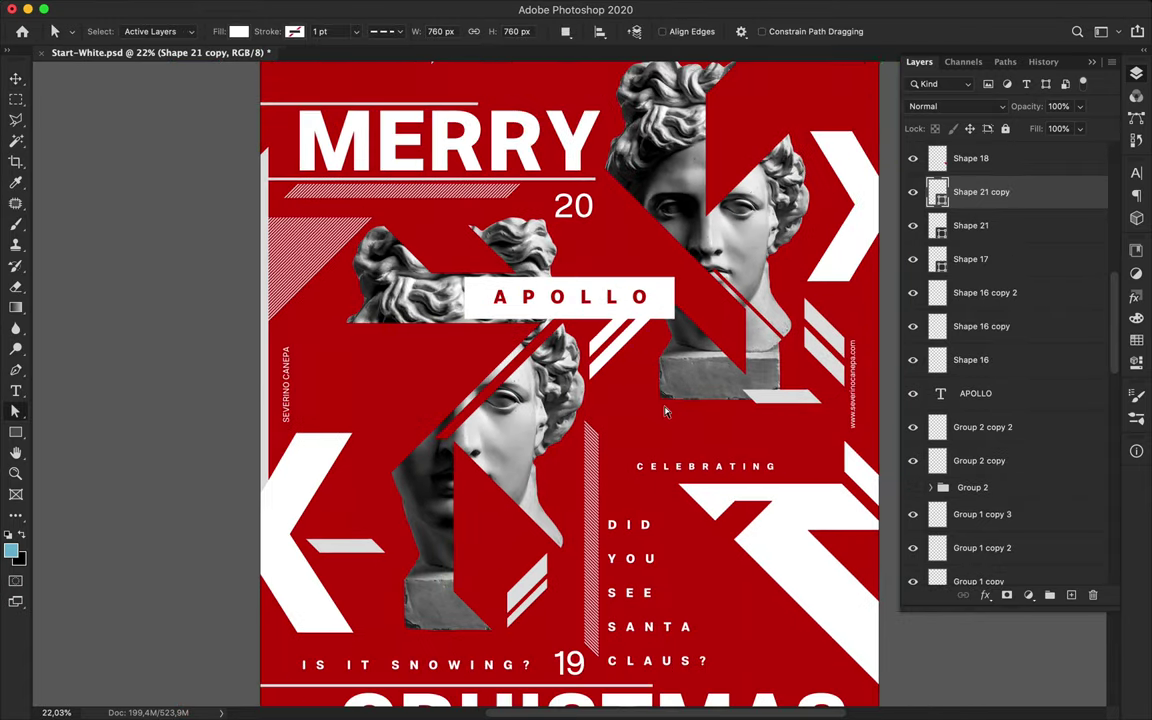
- Add a third white slanted bar parallel to the other two and extend its upper anchor points to the APOLLO label's edge
key(v)
drag(607, 364, 606, 388)
key(a)
drag(650, 341, 673, 316)
key(super+plus)
scroll(665, 322, up, 2)
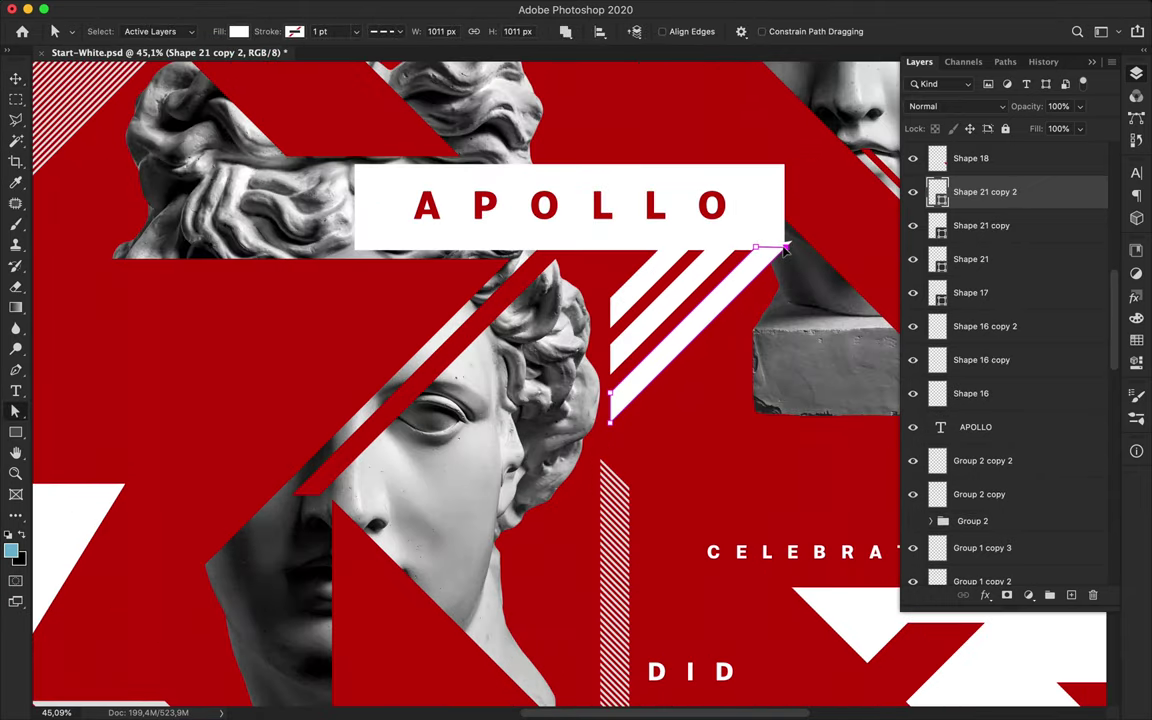
key(super+plus)
key(super+plus)
- Select the three white slanted bars and align their upper ends precisely with the APOLLO label's lower-right corner
key(v)
drag(776, 270, 604, 282)
shift+super+click(604, 229)
shift+super+click(550, 190)
drag(550, 190, 548, 196)
scroll(816, 139, up, 5)
drag(818, 139, 700, 350)
scroll(700, 350, up, 3)
key(Down)
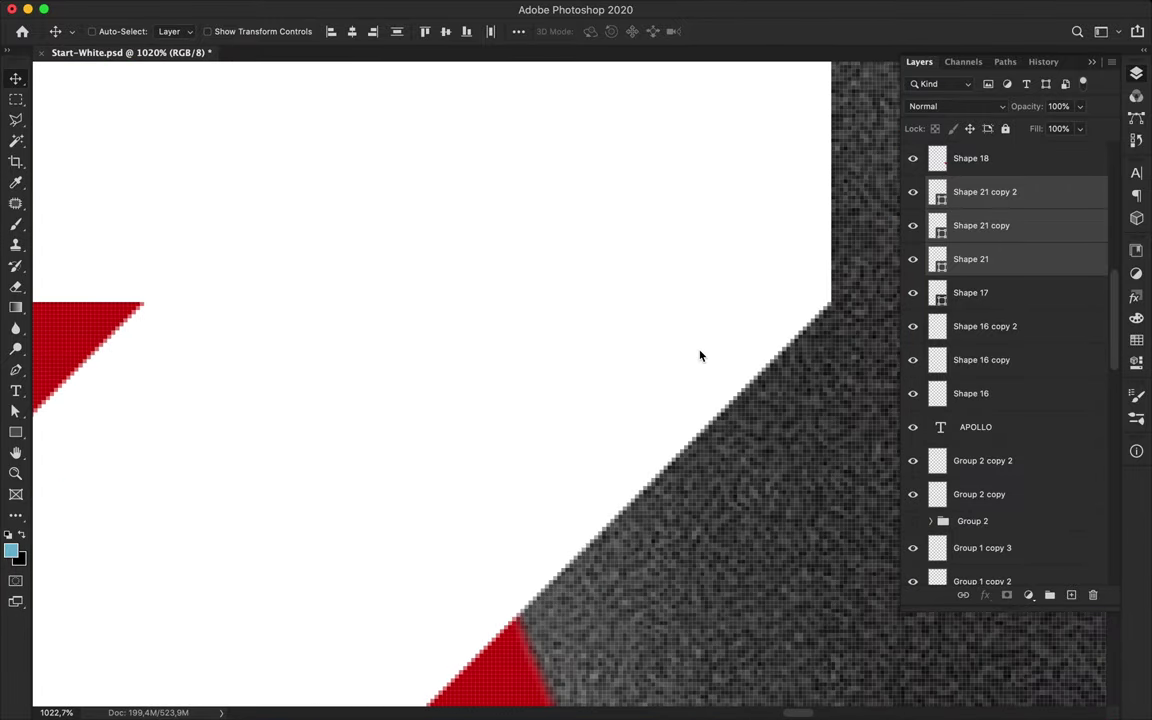
key(super+0)
- Reposition the red cutouts above and below the lower bust's hair so that more of the hair shows
super+click(479, 295)
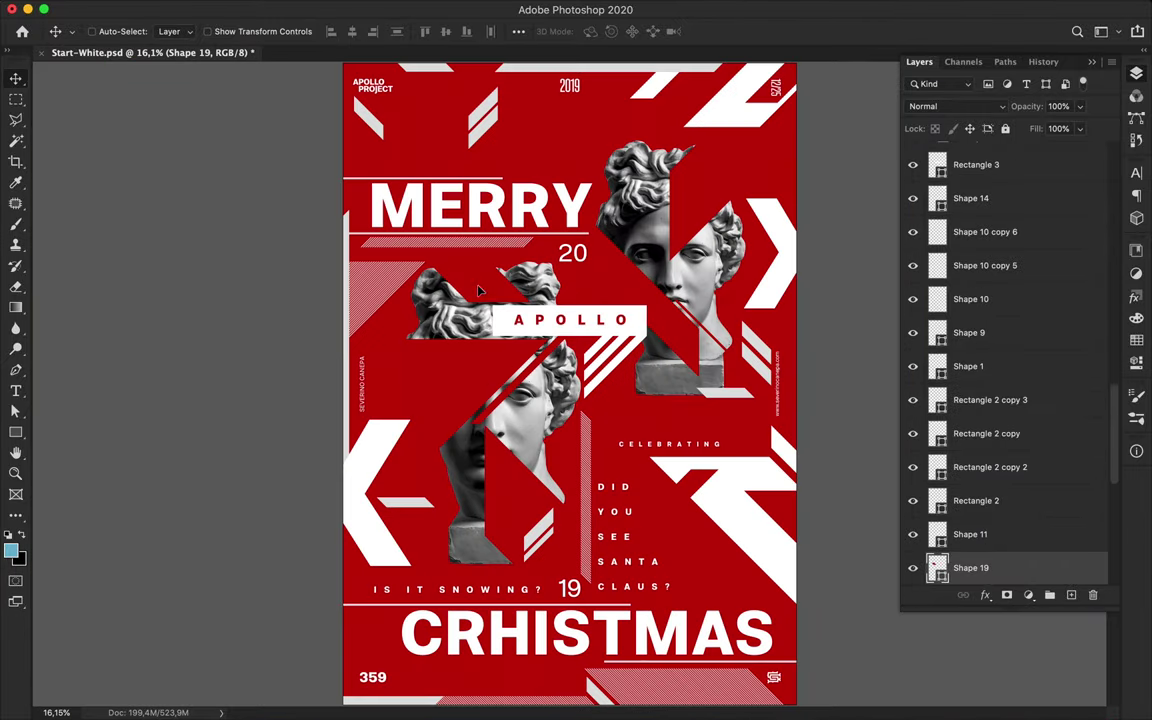
drag(479, 295, 481, 285)
super+click(474, 357)
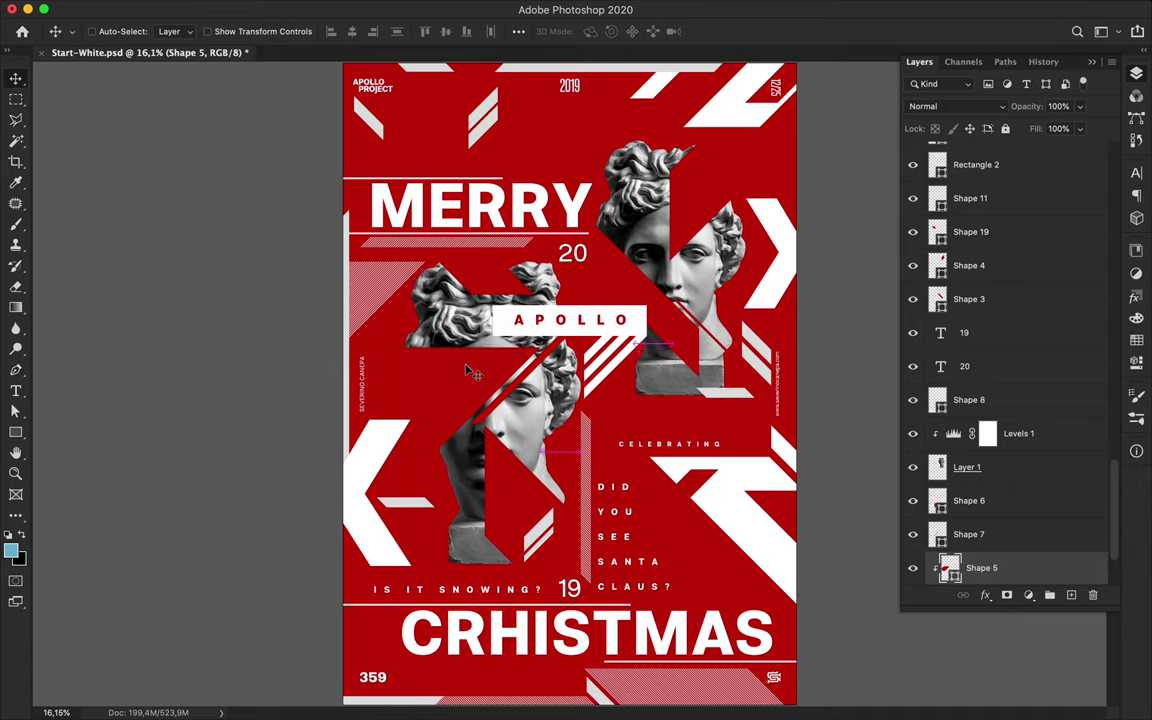
- Move the grey horizontal bar beside the left chevron down next to the lower bust's base
super+click(419, 504)
drag(421, 512, 426, 527)
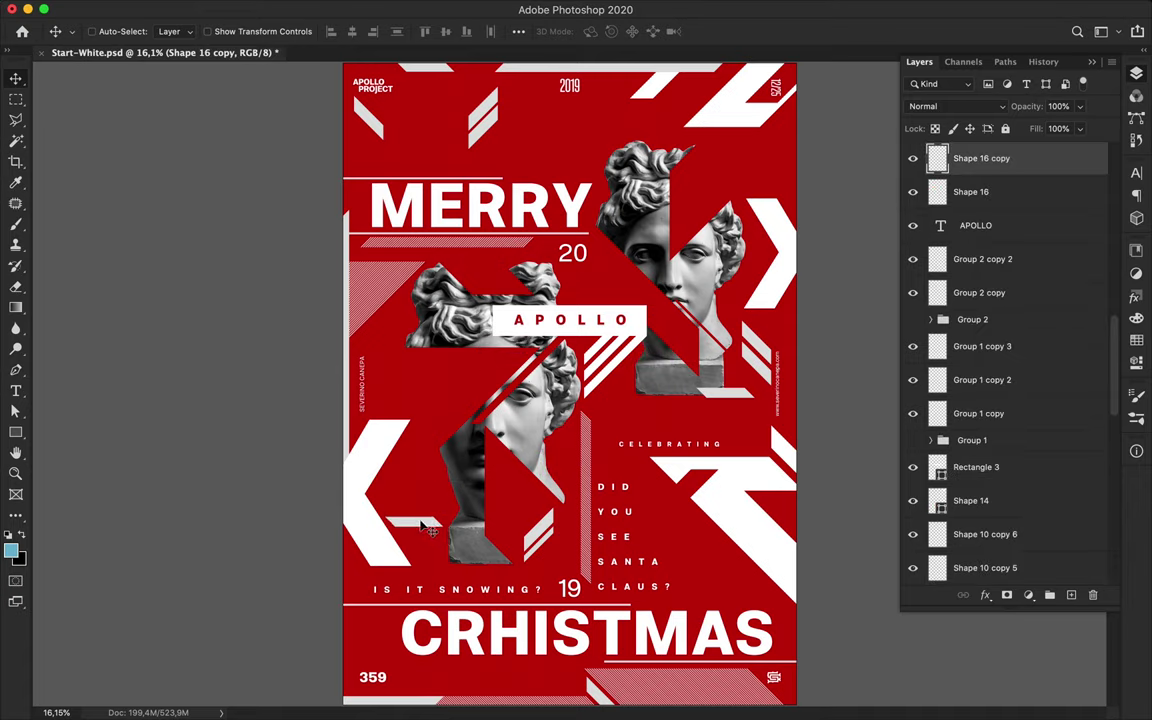
scroll(475, 537, up, 4)
scroll(490, 530, down, 3)
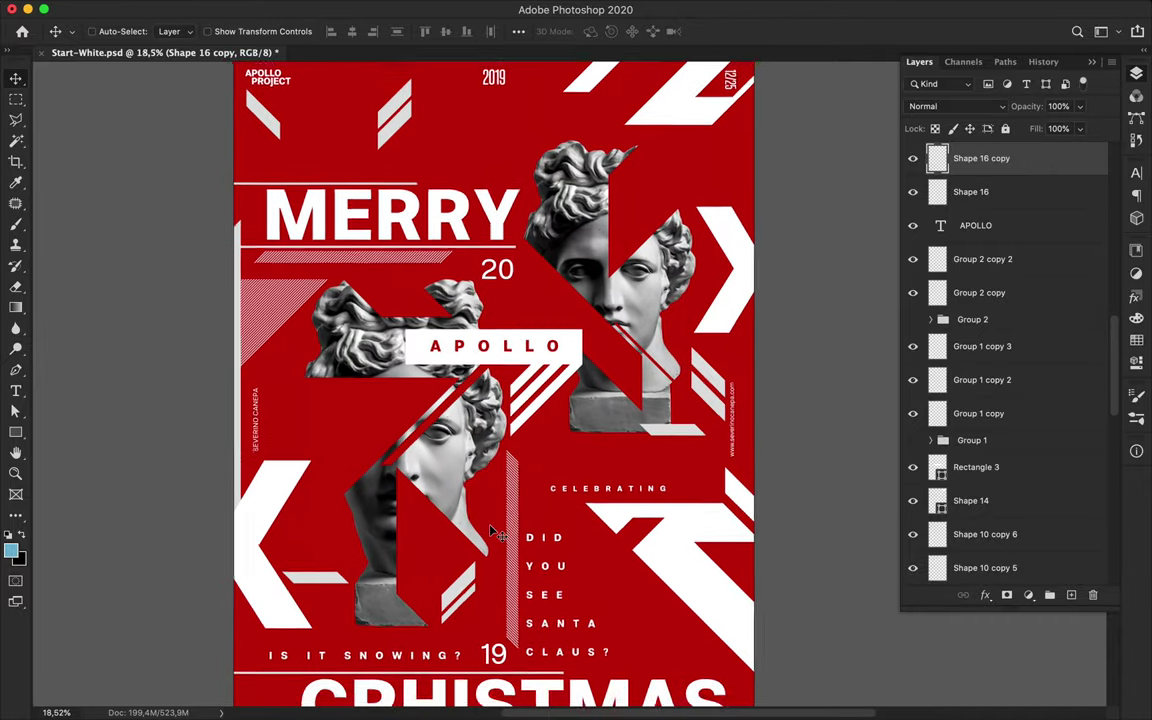
- Move the upper pair of grey diagonal bars next to the single grey diagonal below APOLLO PROJECT, forming a Y
scroll(490, 530, up, 3)
super+click(399, 225)
shift+super+click(400, 207)
drag(395, 218, 312, 240)
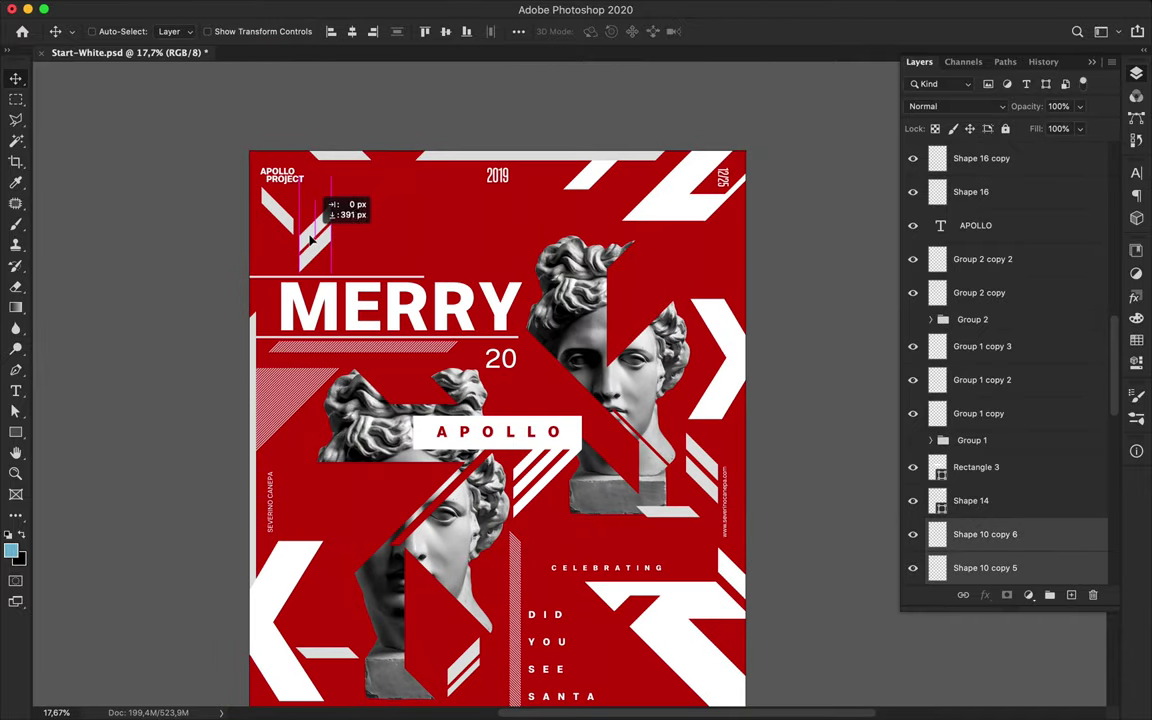
- Move the small white parallelogram against the large white shape in the poster's top-right corner and shift the large shape slightly left
super+click(674, 202)
drag(588, 177, 656, 166)
click(677, 213)
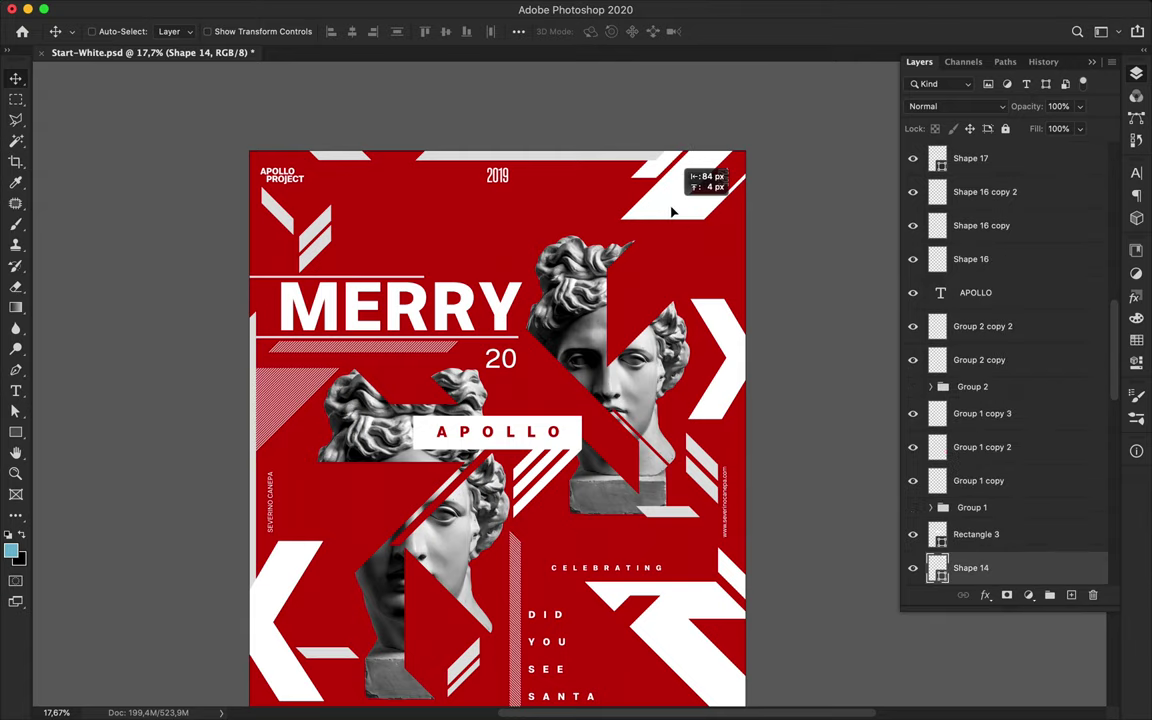
drag(672, 212, 672, 213)
- Move the short grey parallelogram from the poster's top edge down onto the grey Y below APOLLO PROJECT
scroll(676, 232, down, 5)
scroll(676, 232, up, 4)
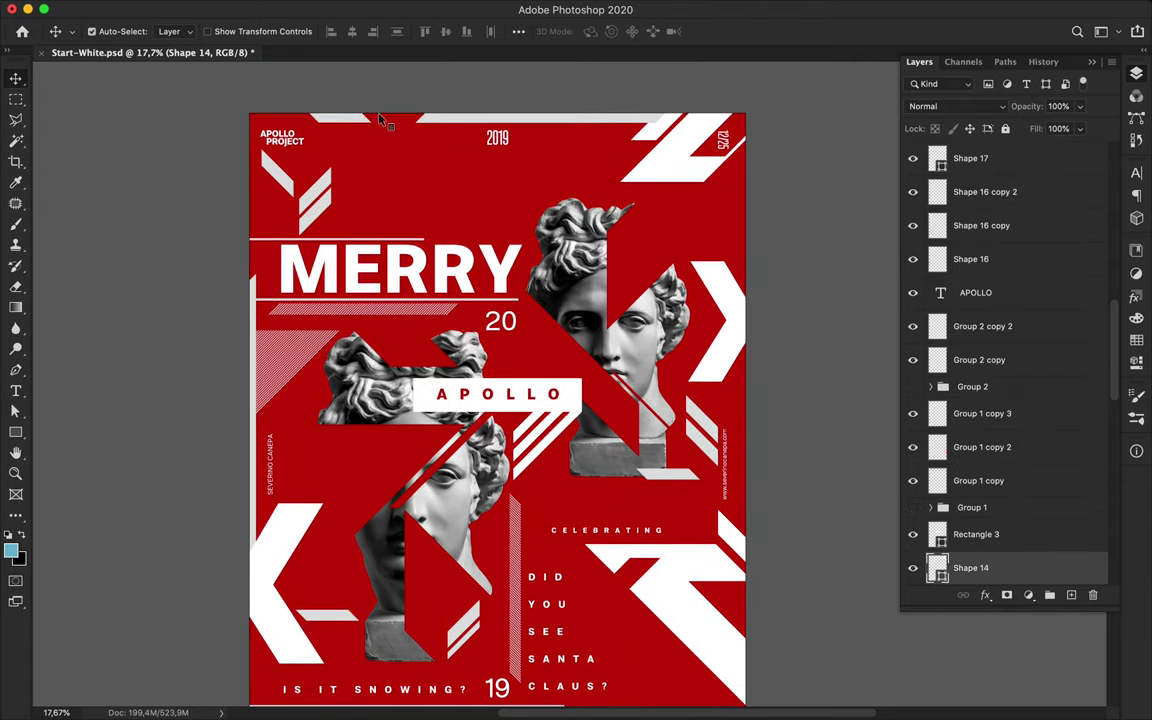
drag(380, 119, 323, 167)
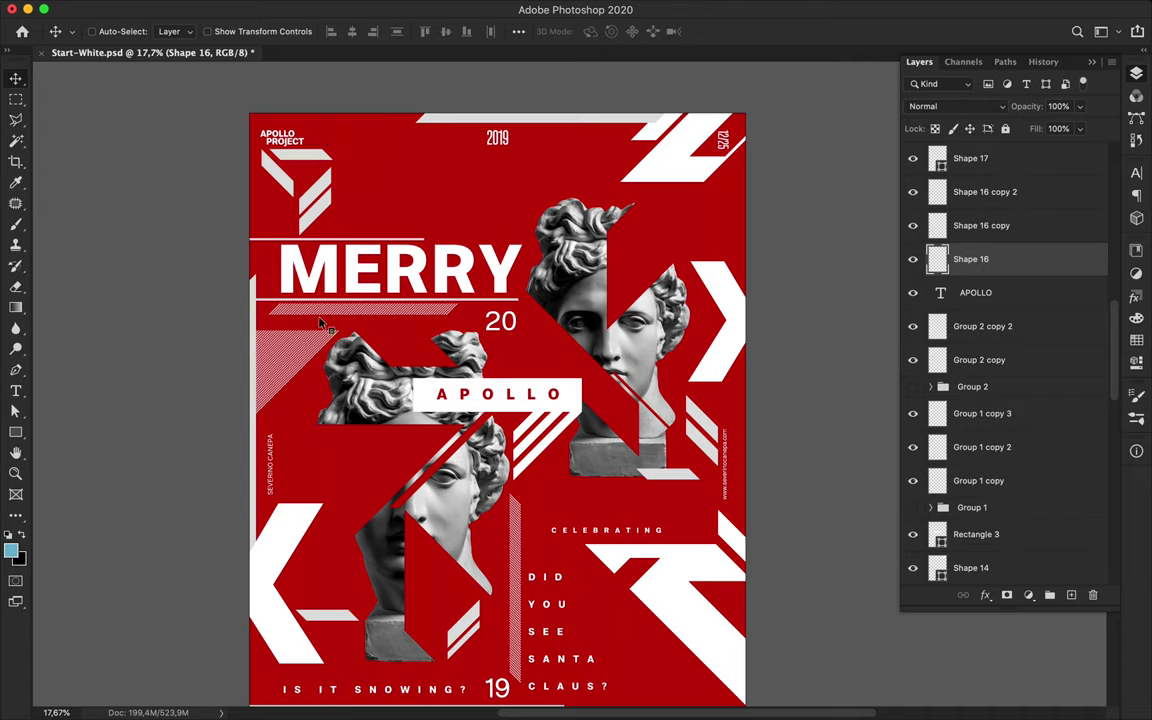
- Place a copy of the large striped band at the poster's top edge behind the 2019 text
mouse_move(285, 371)
mouse_down()
mouse_move(566, 162)
mouse_move(568, 118)
mouse_move(530, 116)
mouse_move(553, 167)
mouse_move(547, 149)
mouse_up()
key(super+z)
super+click(295, 369)
scroll(554, 182, up, 1)
- Draw a red slanted shape with the Pen tool behind the 2019 text and move its layer above the X layer
key(p)
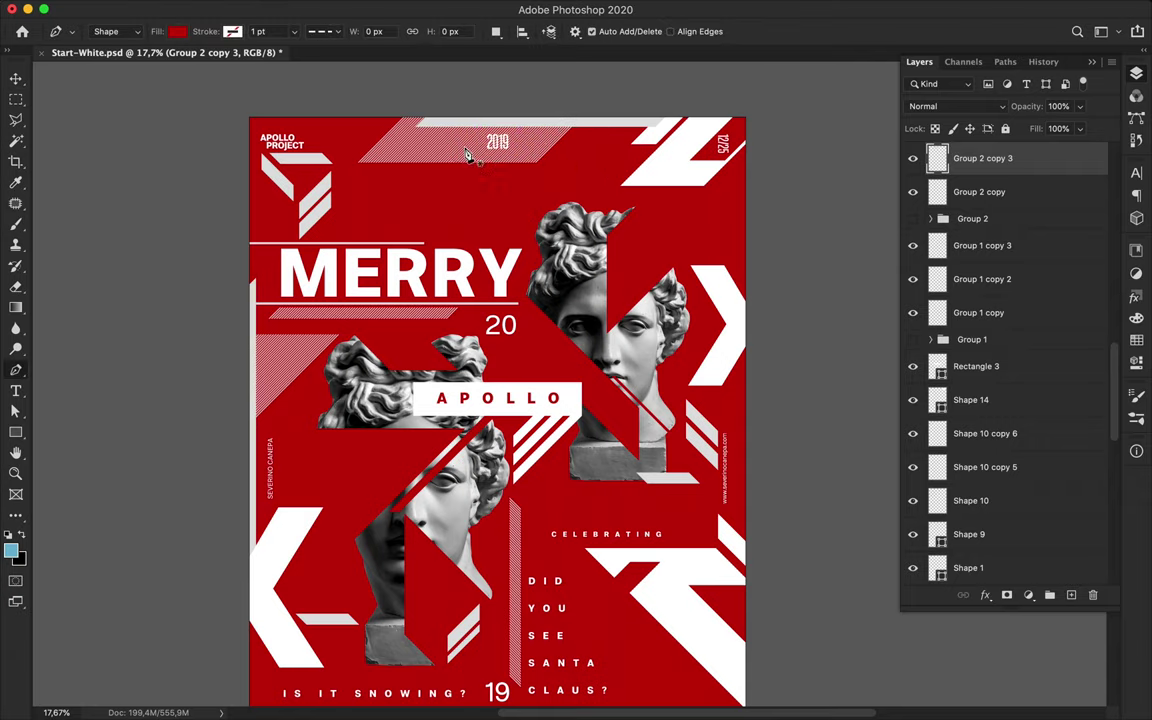
click(453, 112)
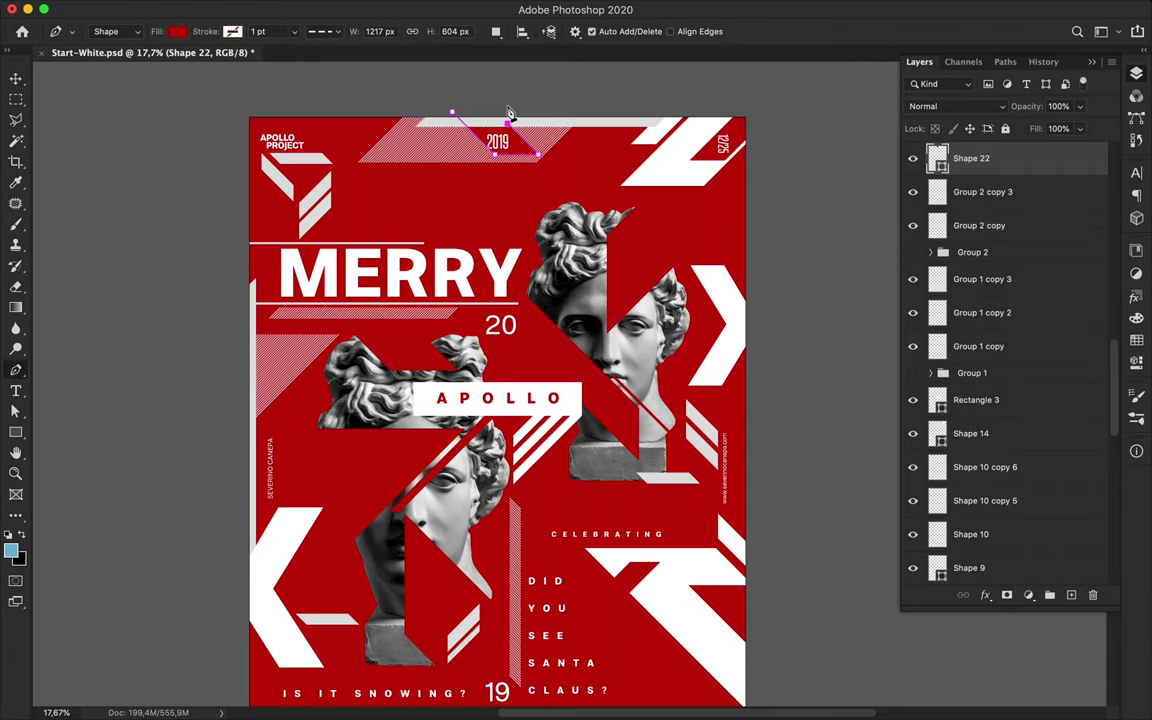
key(v)
scroll(485, 128, up, 3)
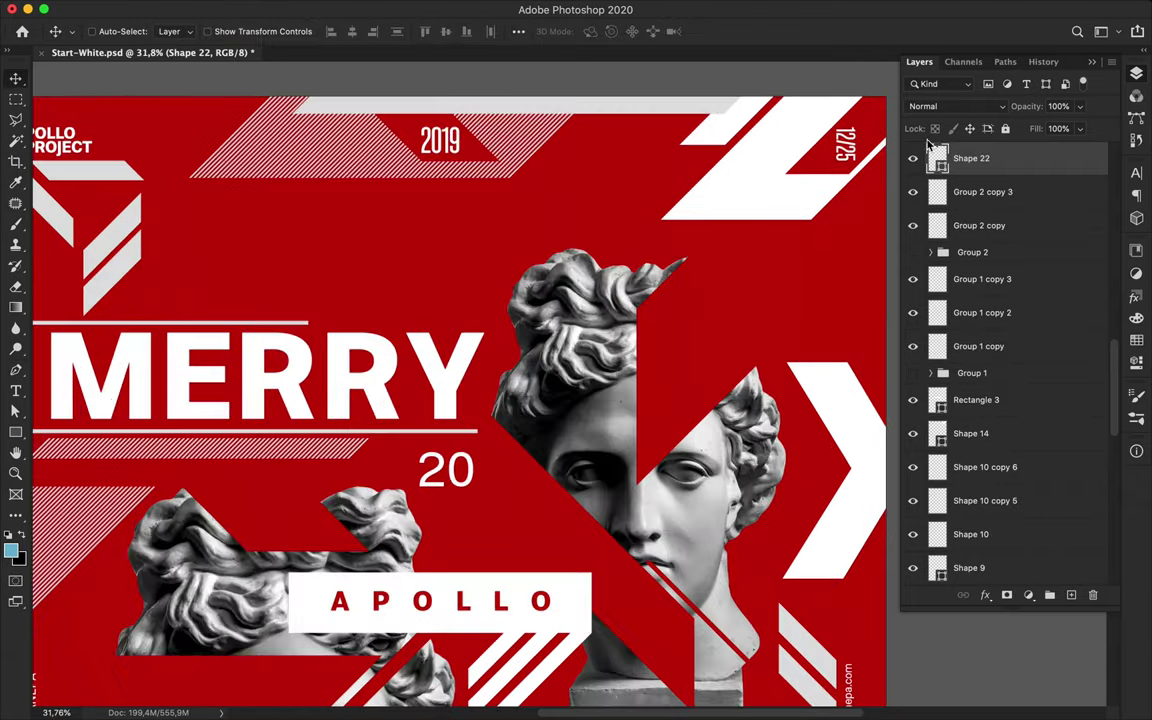
drag(929, 145, 1000, 295)
- Adjust the red shape's anchor points to cut diagonally through the grey bar and stripes, and nudge it into place around 2019
key(a)
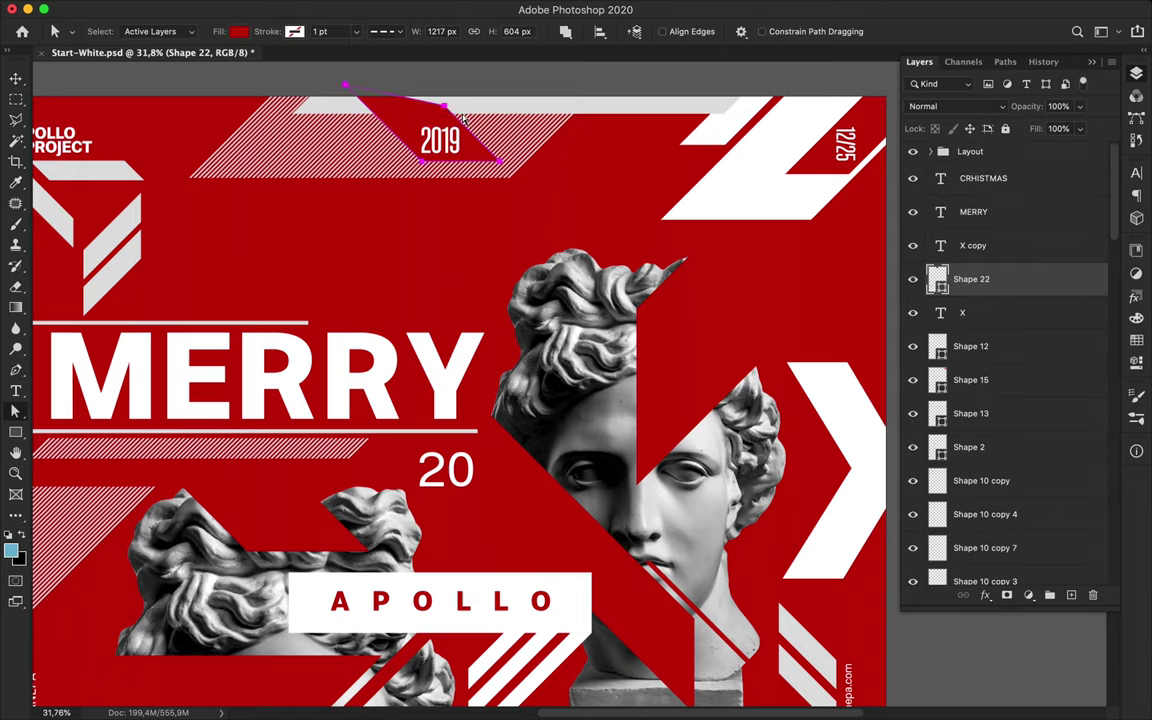
key(v)
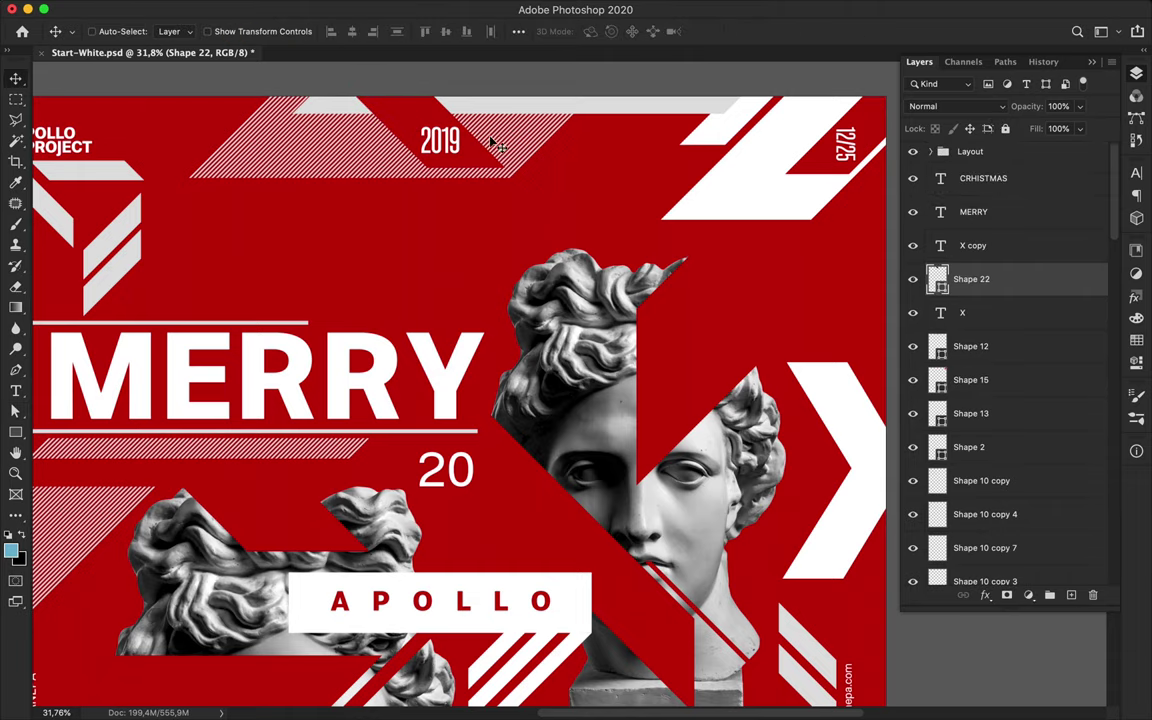
scroll(491, 142, down, 4)
drag(461, 189, 452, 184)
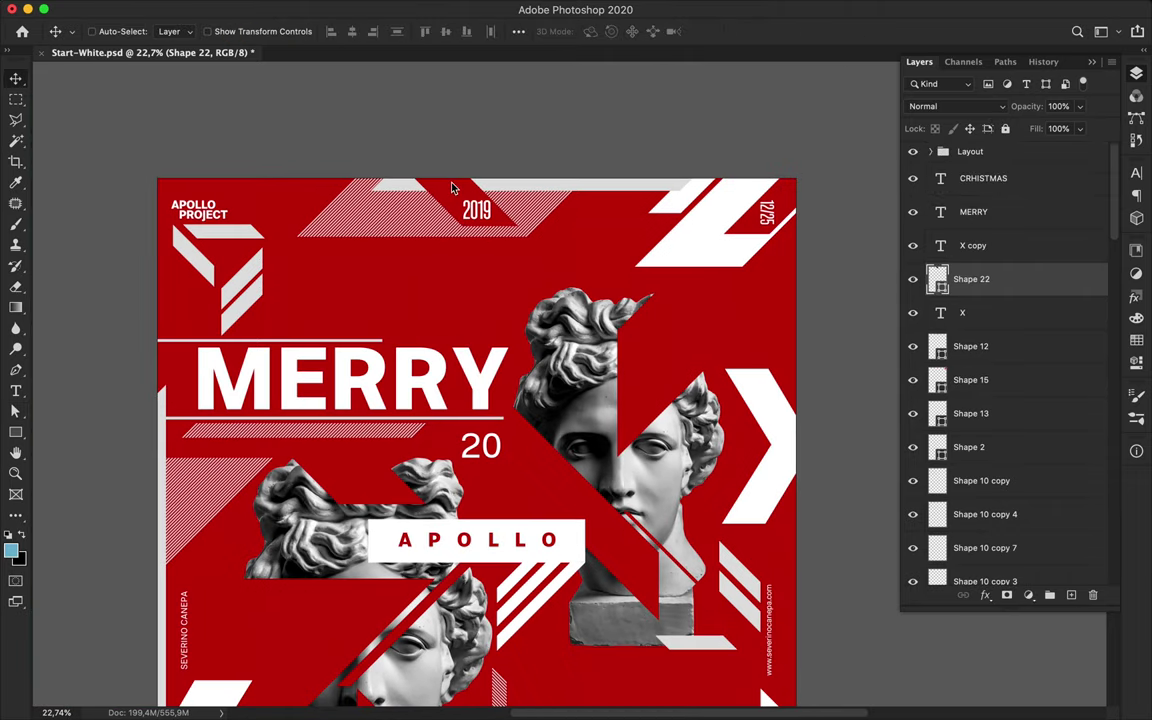
- Draw a small red parallelogram with the Pen tool on the stripes beside 2019 and rasterize its layer
key(p)
click(366, 198)
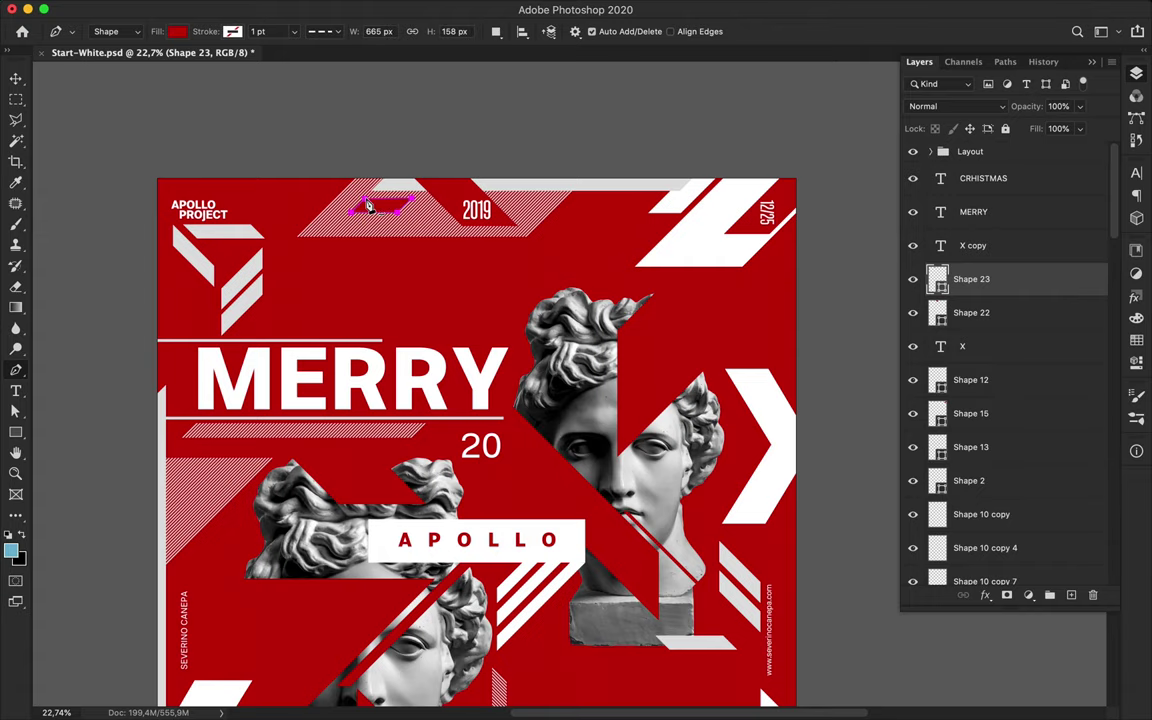
scroll(392, 192, up, 4)
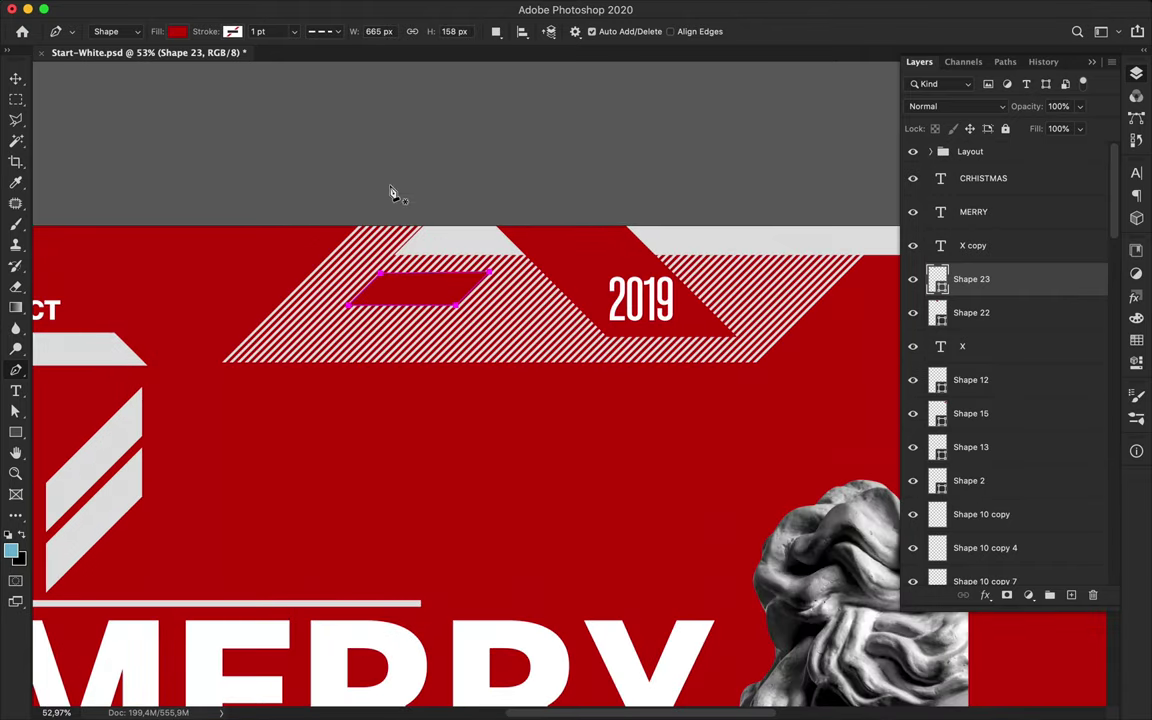
scroll(392, 192, up, 1)
right_click(1060, 273)
click(900, 262)
- Trim the end of the small red parallelogram nearest 2019 along the diagonal of the stripes with the Polygonal Lasso tool
key(m)
drag(331, 230, 421, 270)
key(v)
key(l)
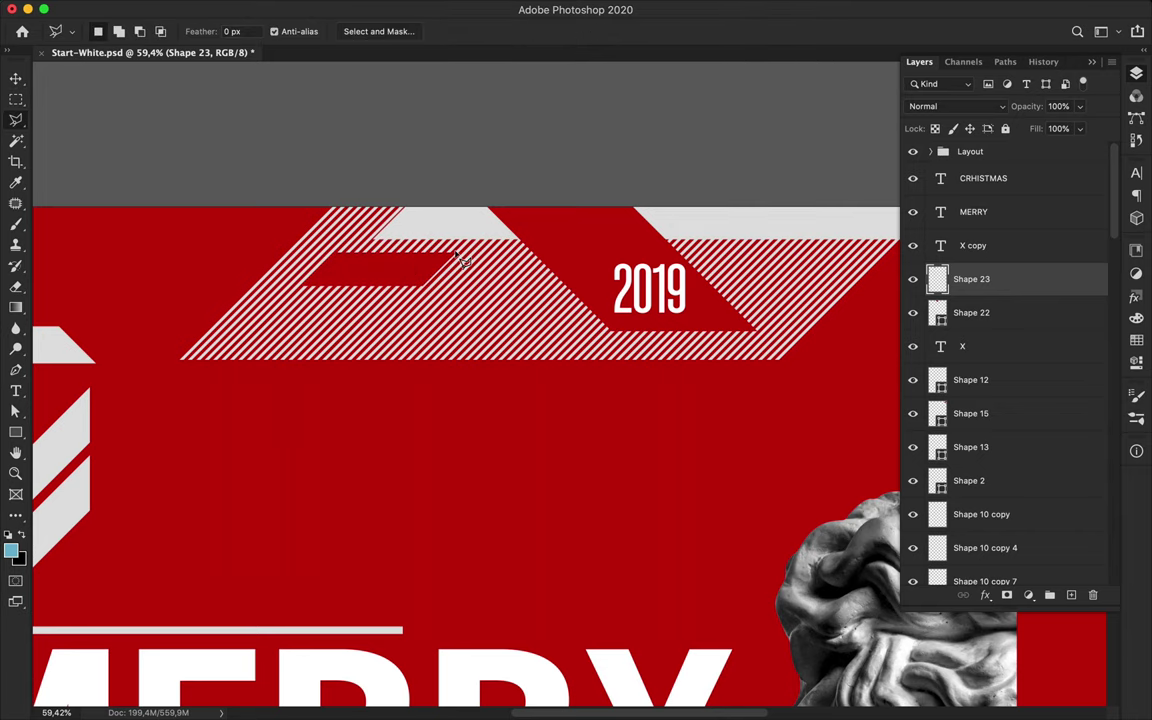
scroll(425, 272, up, 3)
key(v)
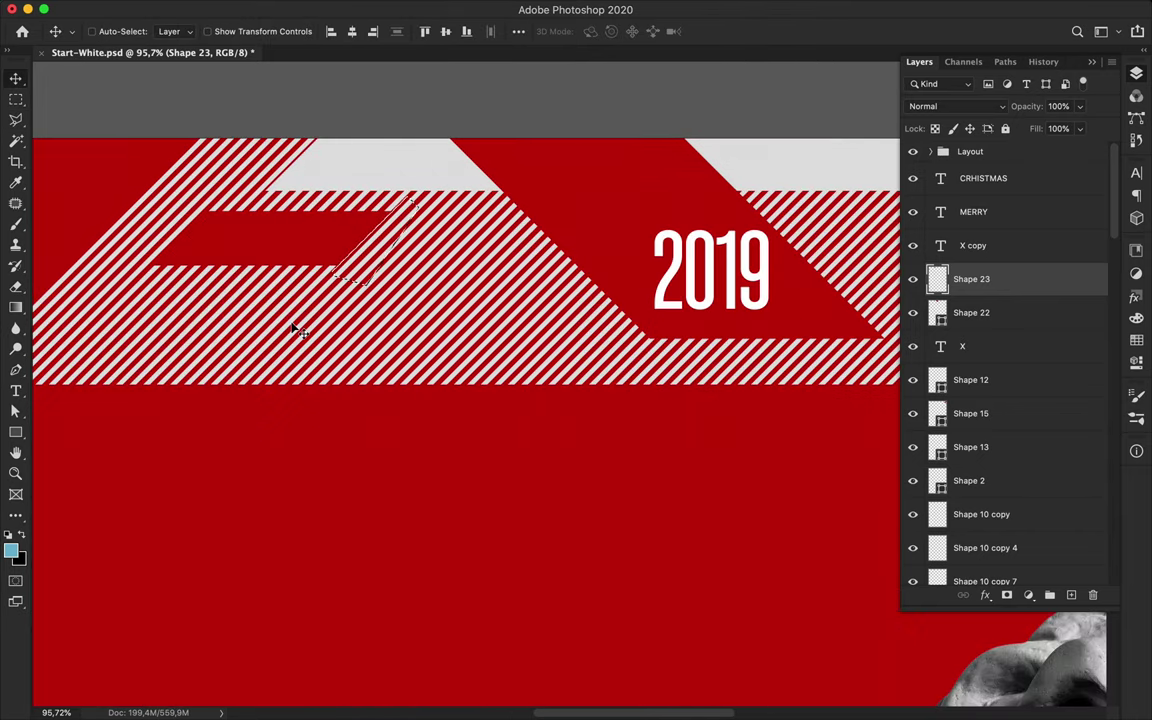
- Place a copy of the small parallelogram diagonally below it and shift the red shape behind 2019 about 38 px right
drag(280, 251, 411, 326)
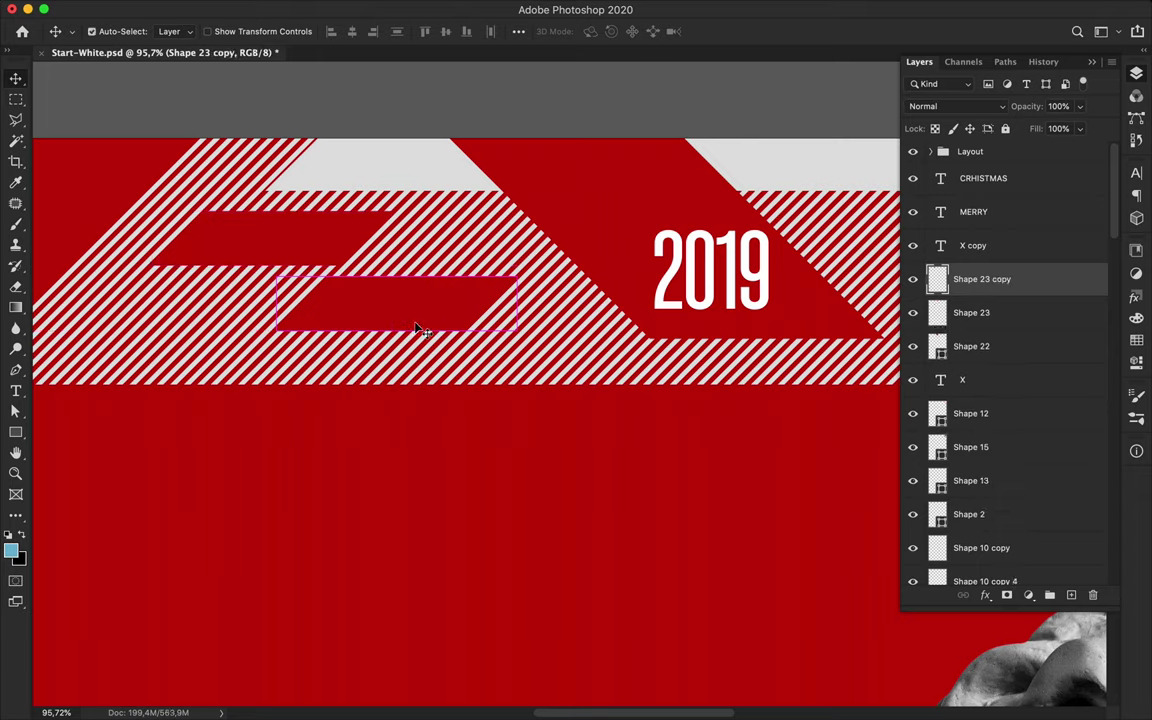
key(super+s)
drag(578, 218, 604, 217)
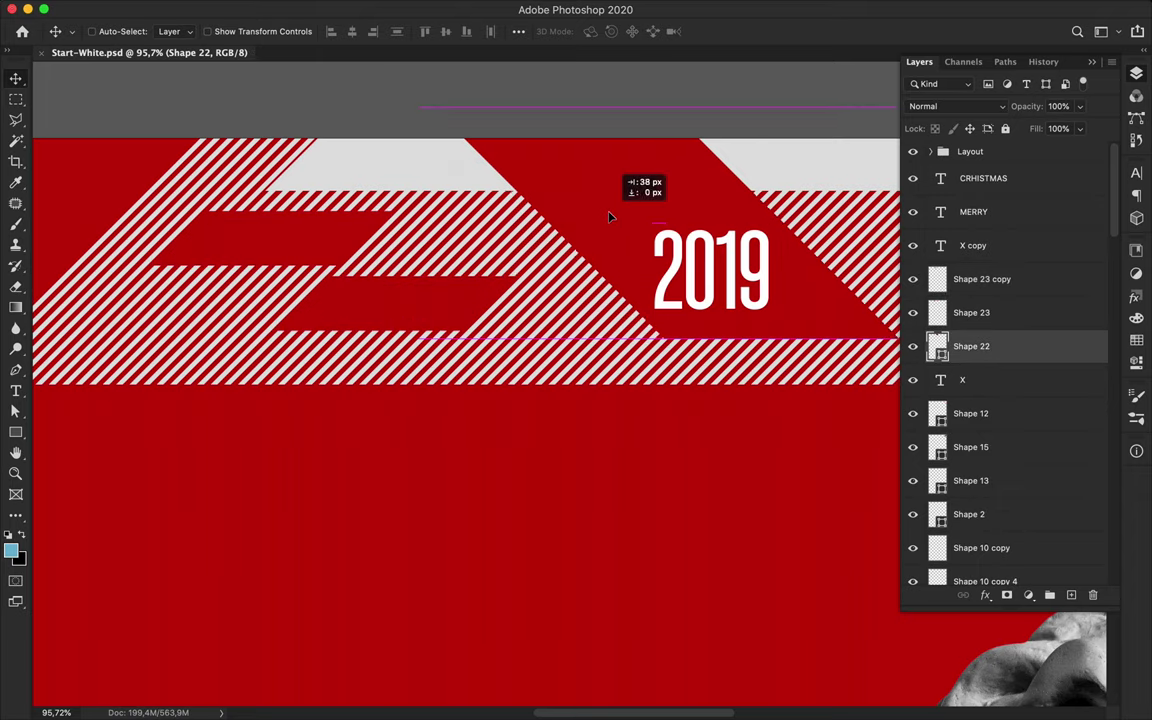
click(445, 165)
- Enlarge the white X copy at the poster's left edge above IS IT SNOWING? and nudge it slightly outward
scroll(445, 165, down, 6)
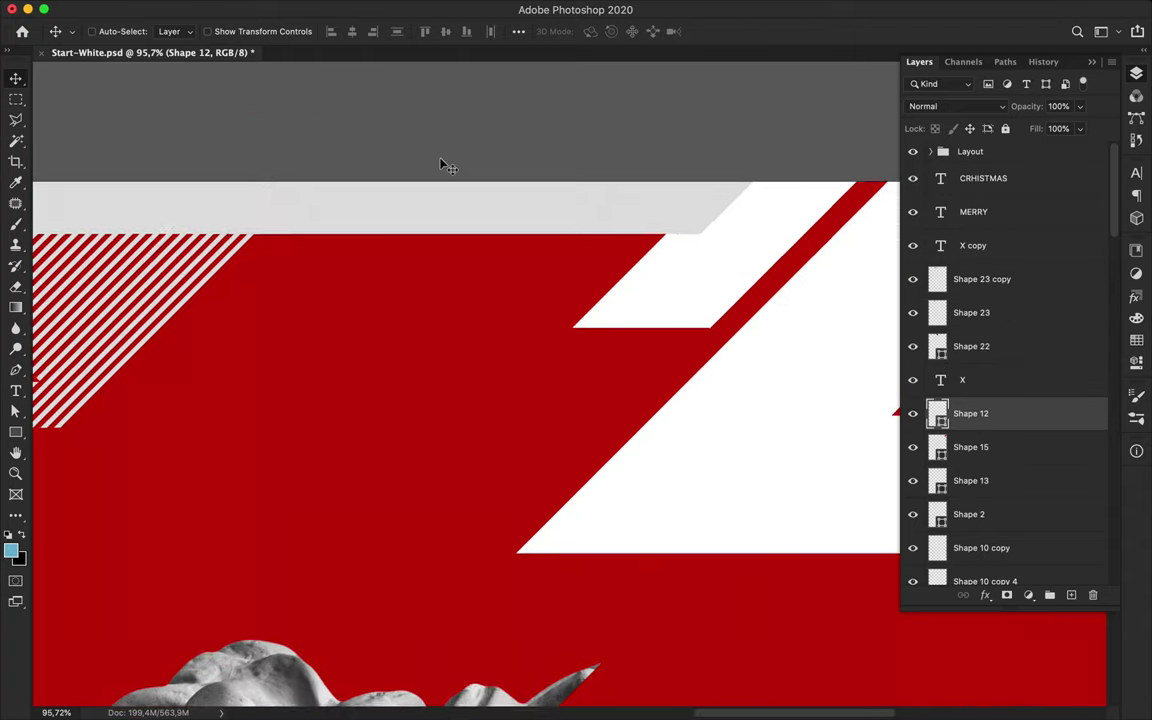
scroll(445, 168, down, 10)
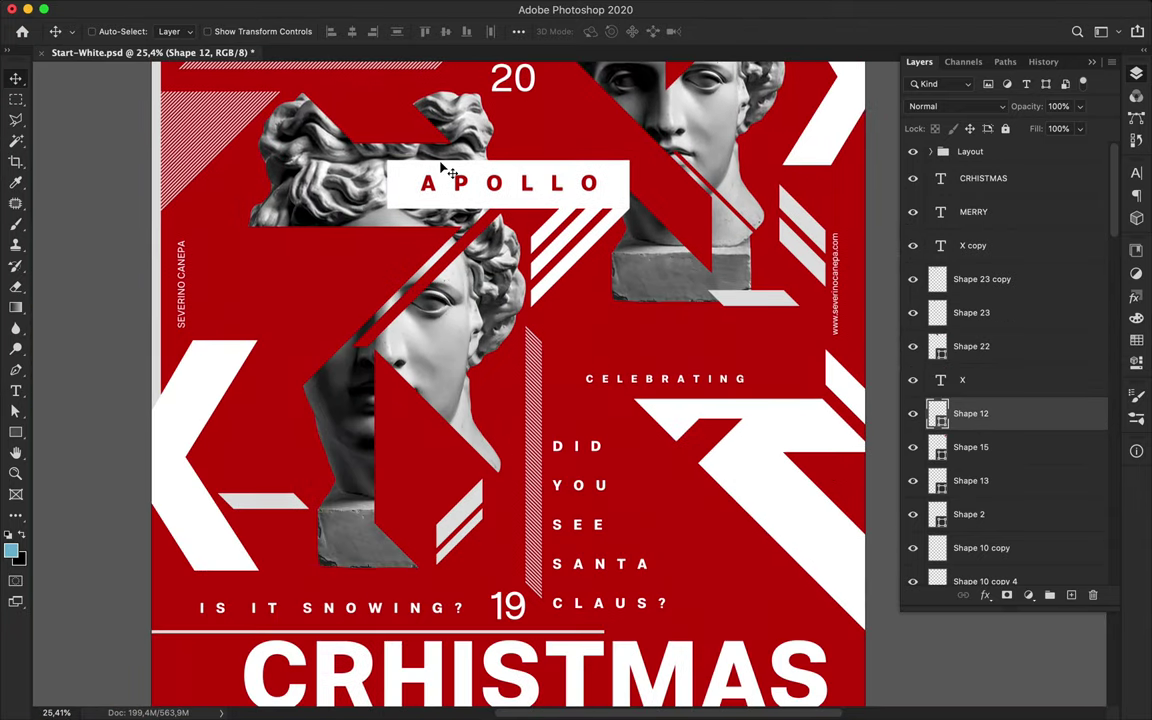
click(200, 375)
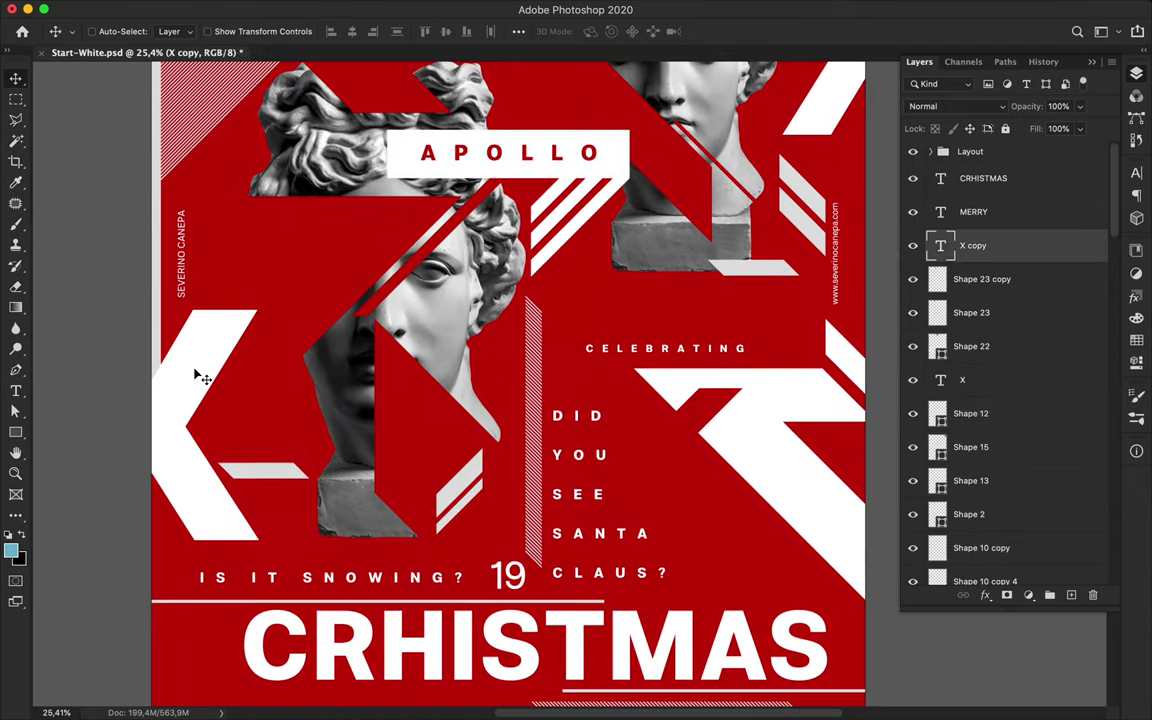
key(super+t)
drag(270, 435, 307, 438)
key(Return)
drag(214, 389, 196, 388)
key(t)
click(274, 429)
key(Escape)
key(v)
- Move the grey parallelogram beside the left X about 365 px up and shift the DID YOU SEE SANTA CLAUS? text right
drag(303, 475, 295, 437)
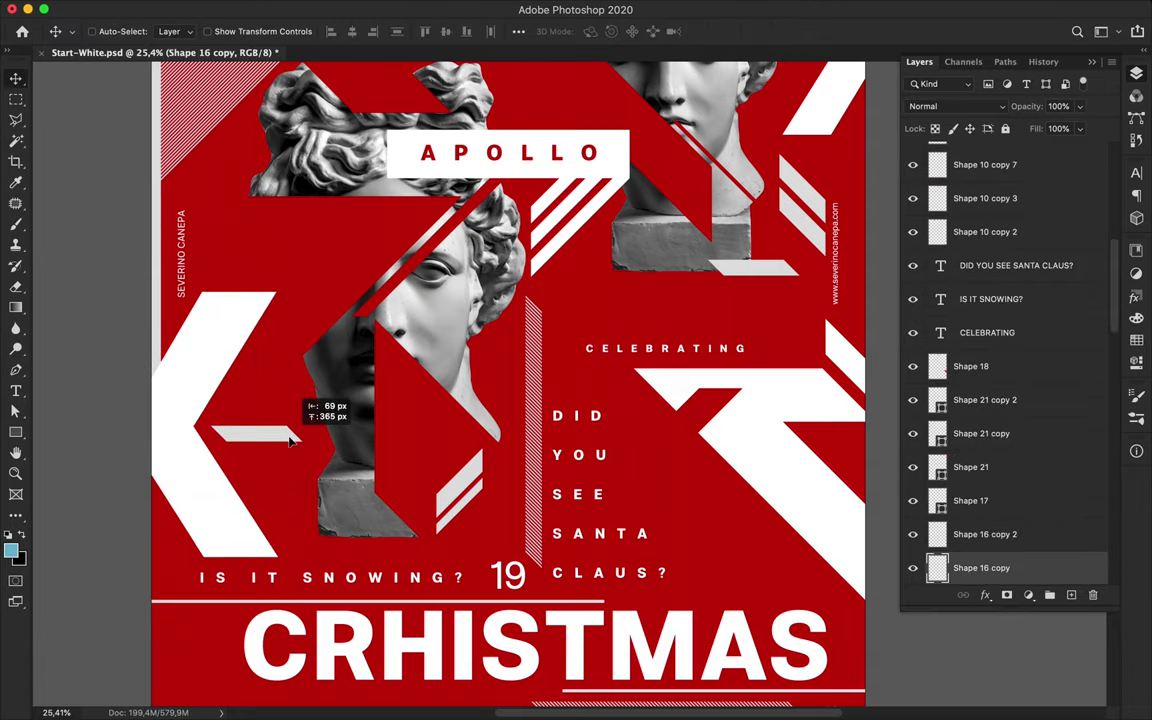
scroll(295, 437, down, 3)
drag(551, 458, 579, 458)
- Align the 19 to the canvas's horizontal centre and nudge the vertical striped strip above it slightly right
super+click(488, 534)
click(518, 32)
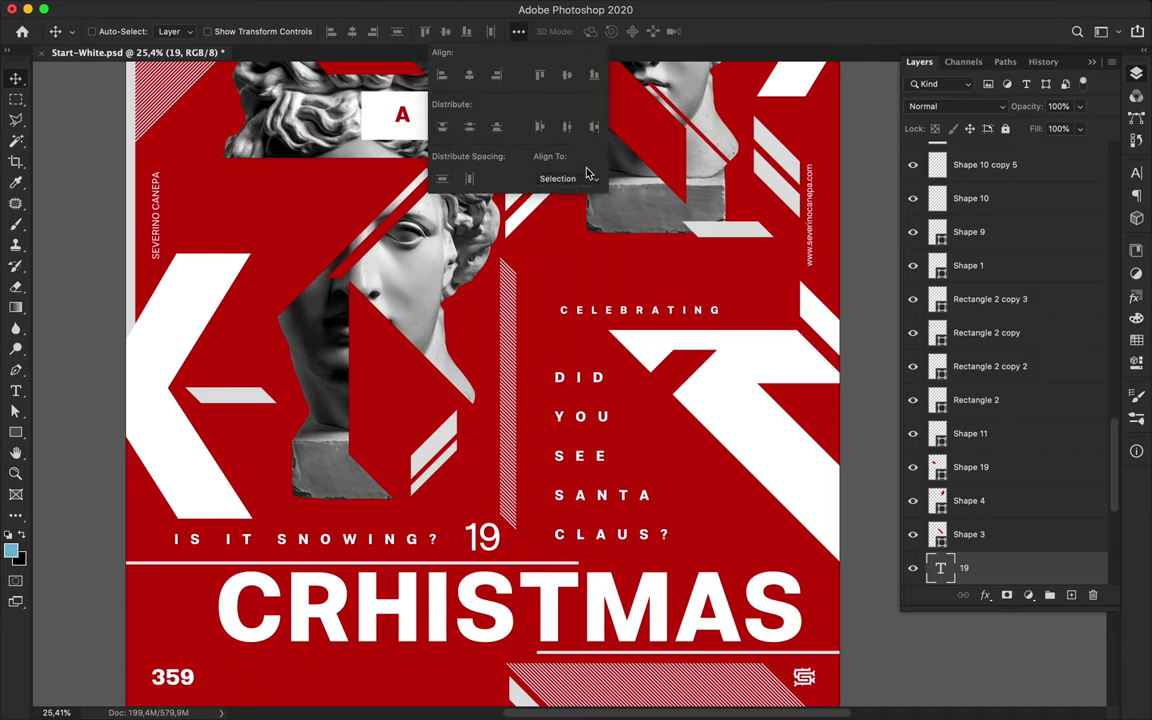
click(586, 174)
click(578, 197)
click(468, 77)
super+click(511, 444)
mouse_move(511, 445)
mouse_down()
mouse_move(525, 445)
mouse_move(515, 445)
mouse_up()
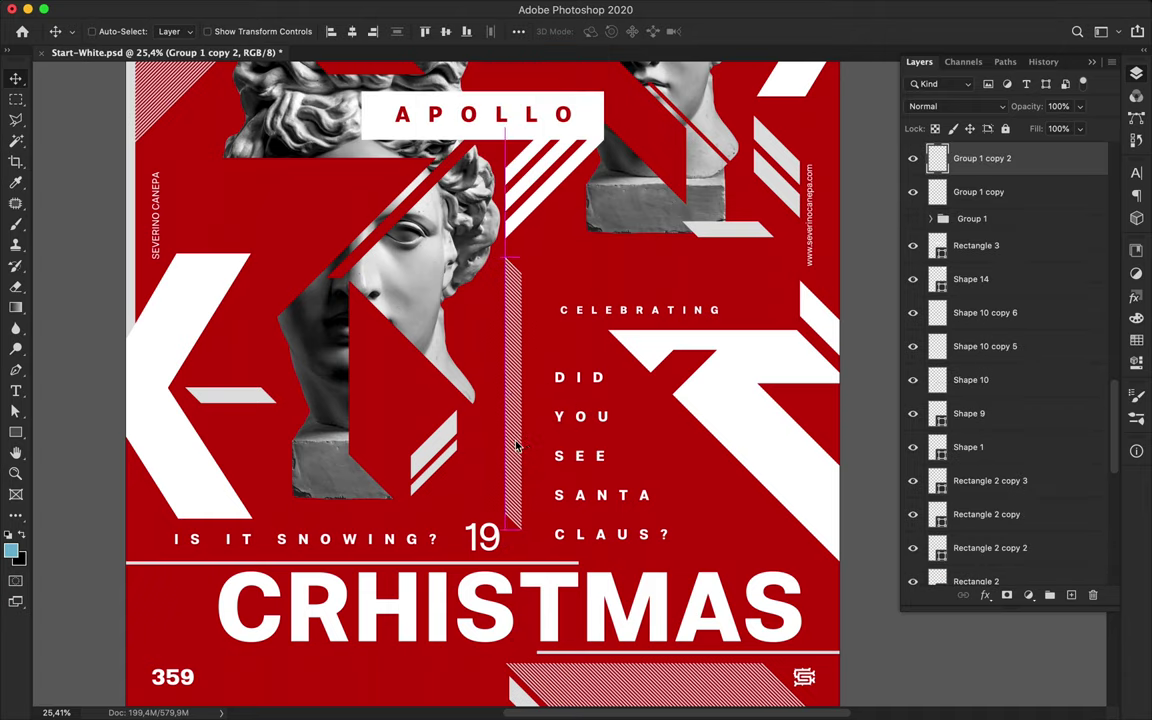
- Move the striped triangle at the poster's left edge below MERRY slightly up
scroll(560, 452, down, 4)
scroll(560, 452, up, 8)
scroll(560, 452, down, 3)
super+click(283, 413)
super+click(287, 389)
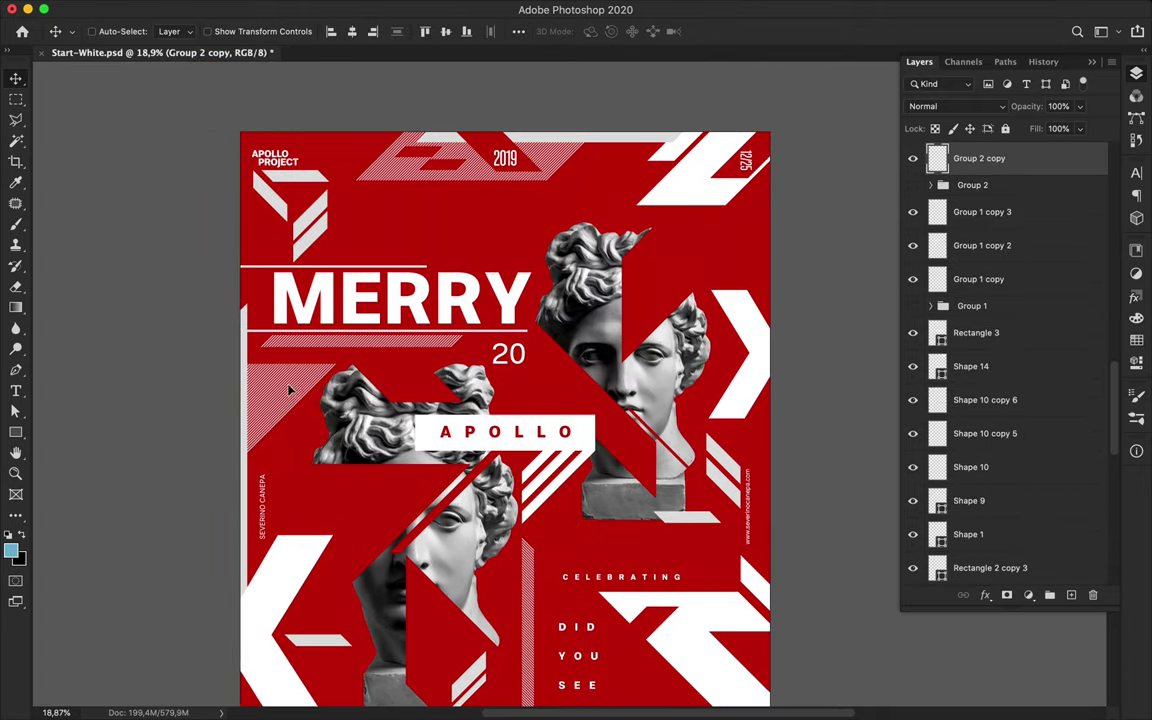
drag(287, 389, 289, 381)
key(super+0)
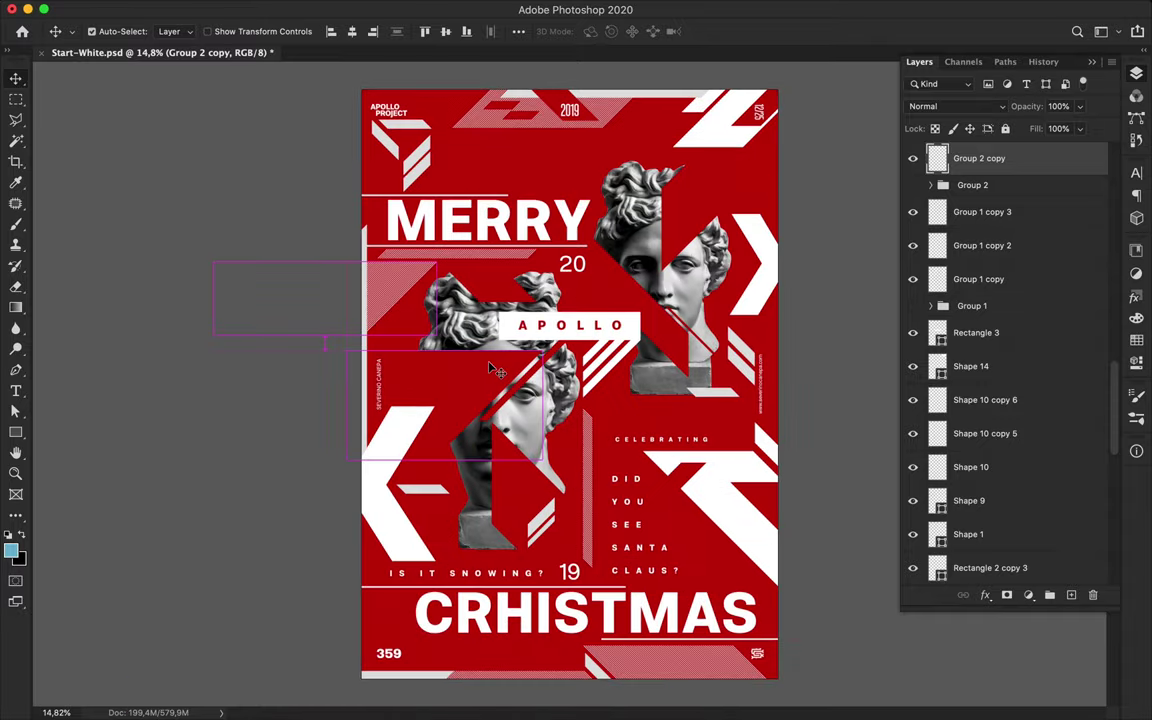